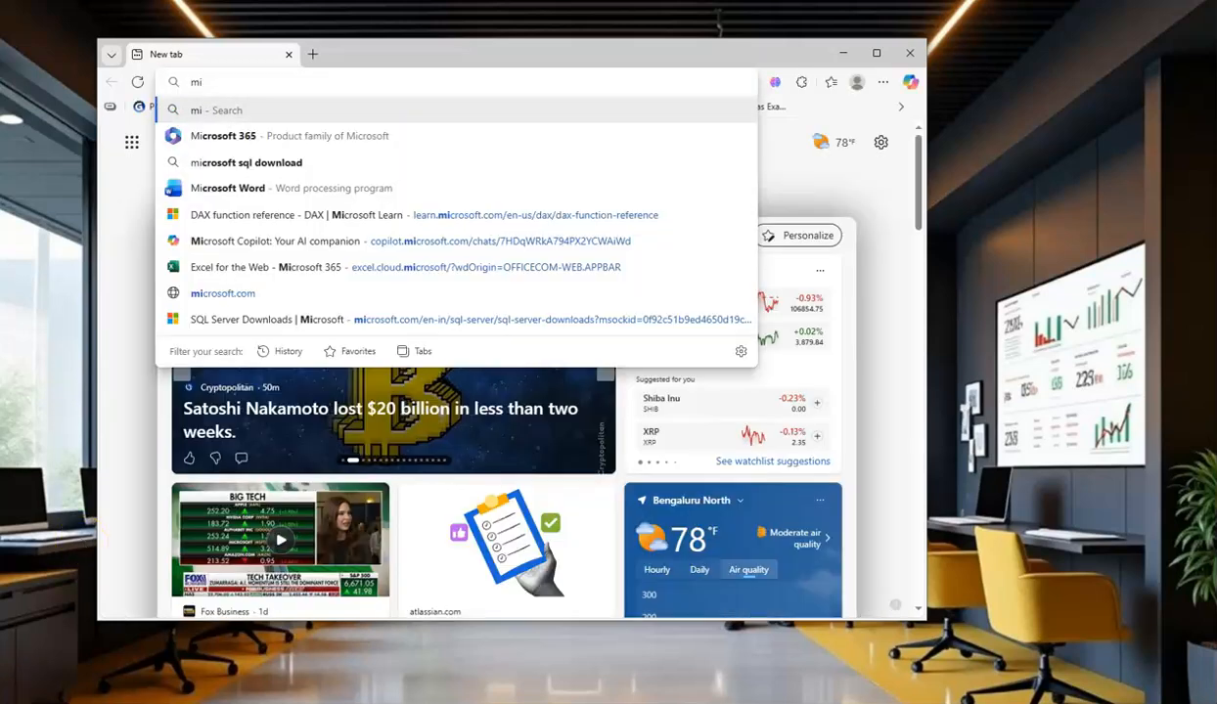
# Search the web for "Adveture Works SQL datase" and open the Microsoft Learn article on AdventureWorks sample databases
pyautogui.press('Escape')
pyautogui.click(403, 144)
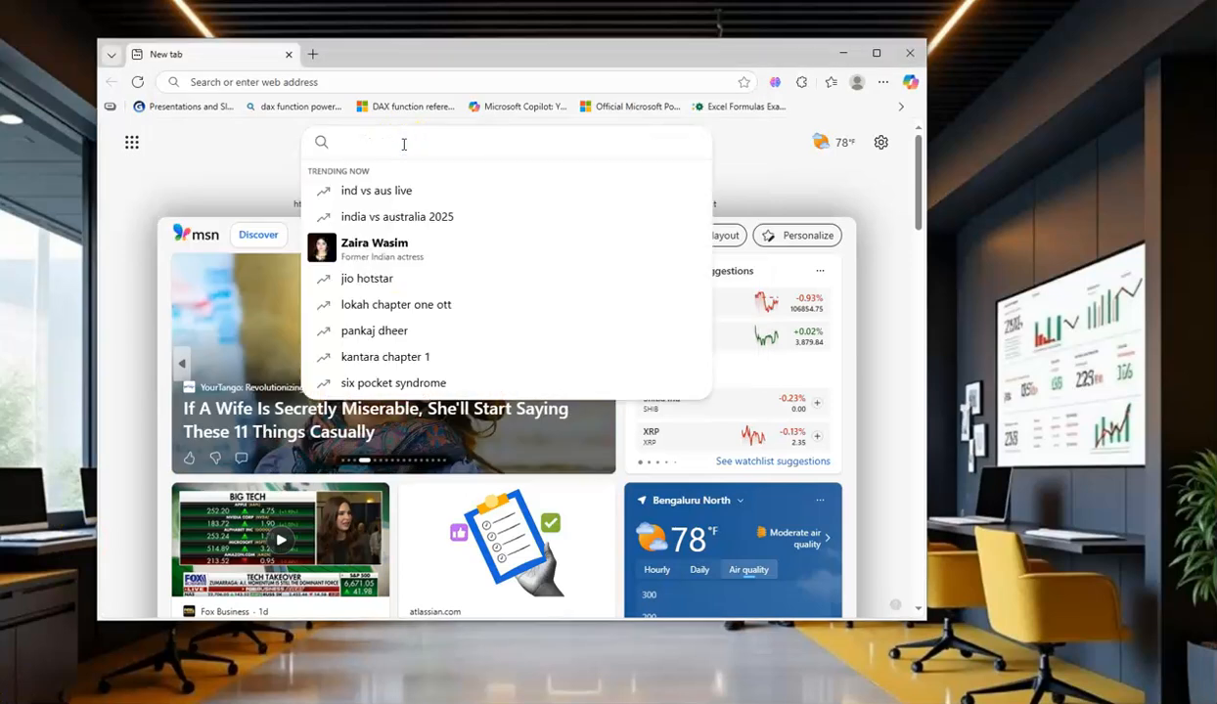
pyautogui.write('Adveture Works SQ')
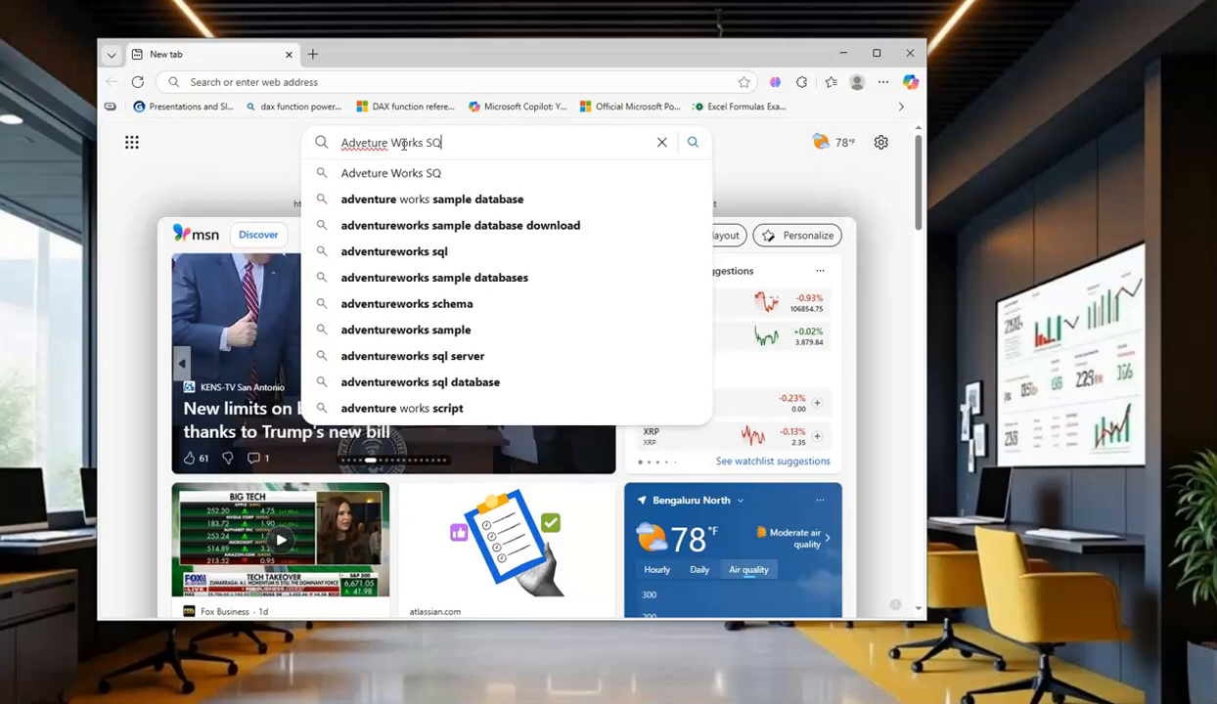
pyautogui.write('L datas')
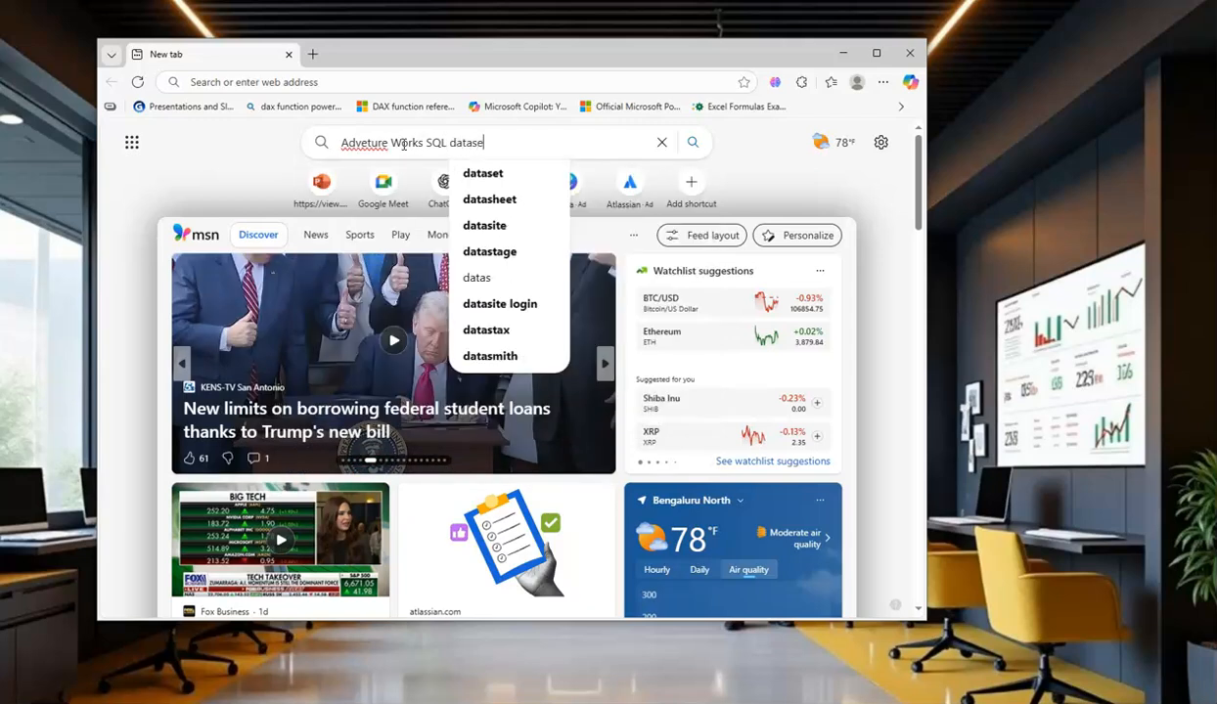
pyautogui.write('e')
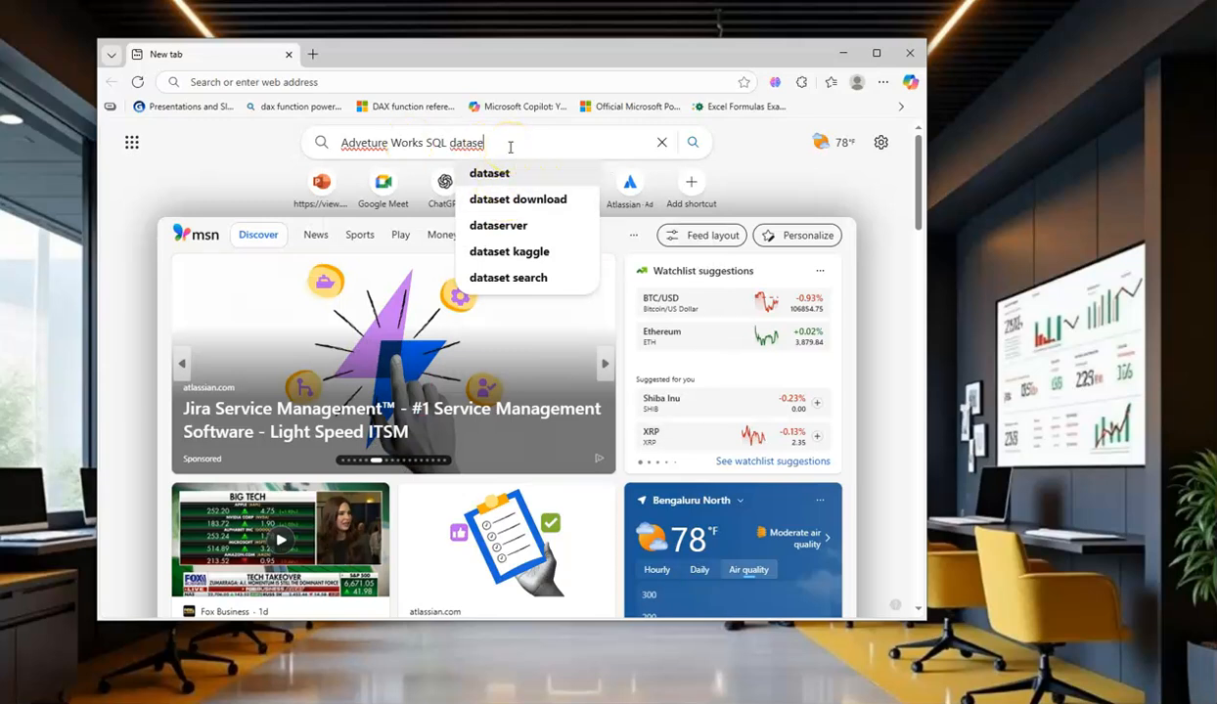
pyautogui.press('Return')
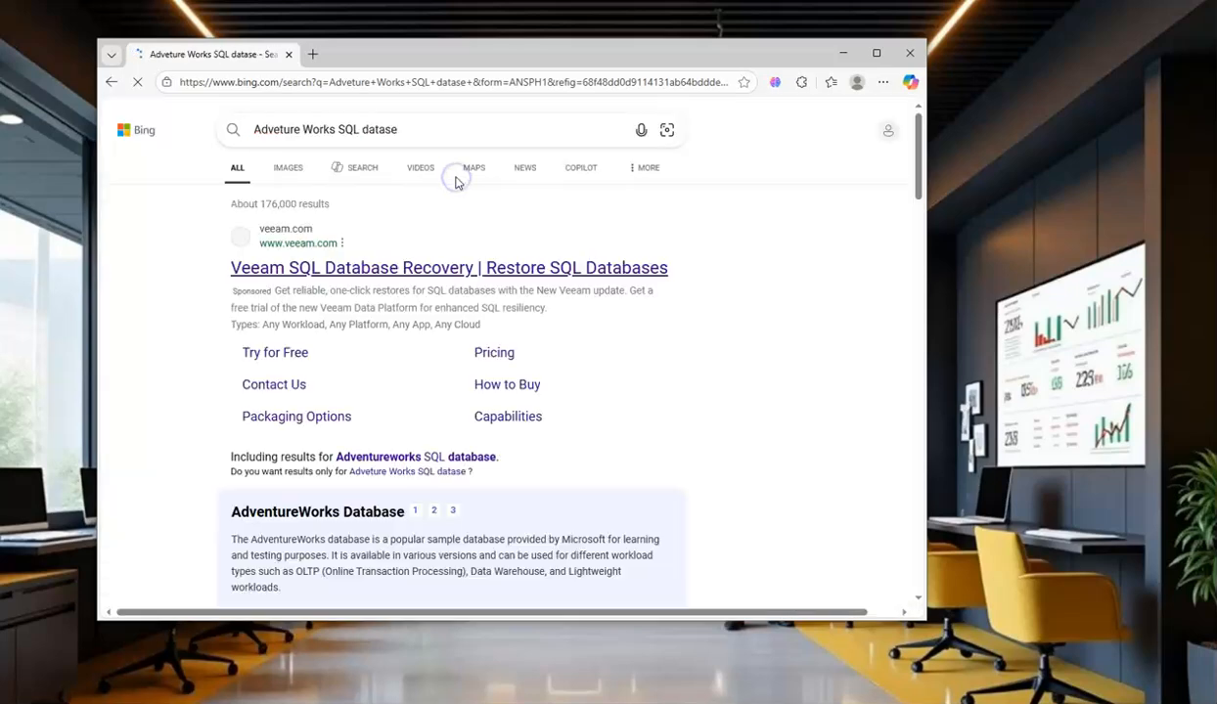
pyautogui.scroll(-7, 287, 275)
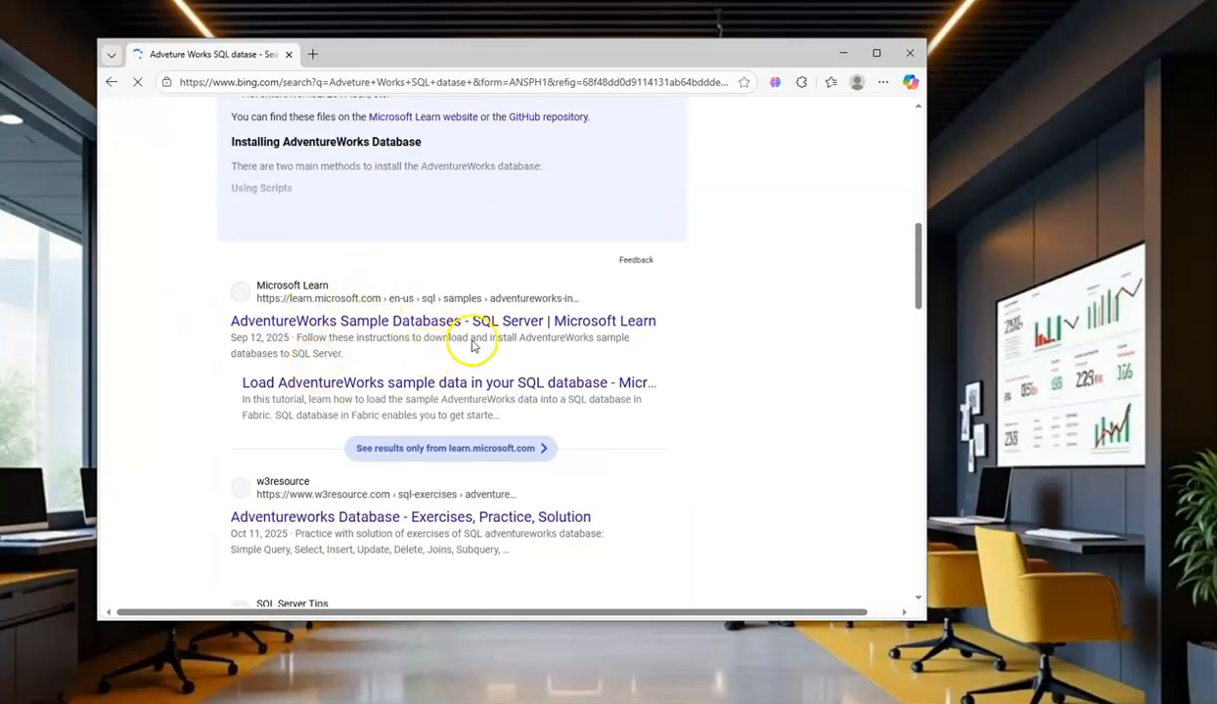
pyautogui.click(377, 321)
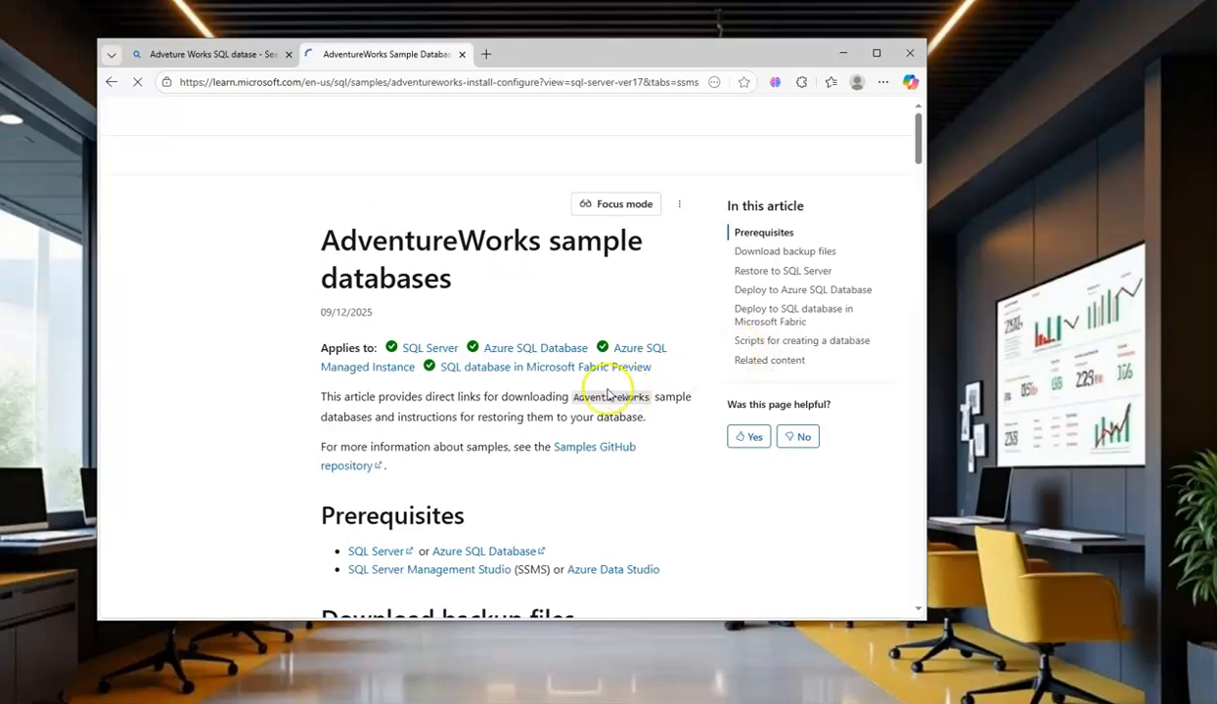
# Widen the browser window and download the OLTP backup file AdventureWorks2019.bak from the backup files table
pyautogui.scroll(-6, 497, 429)
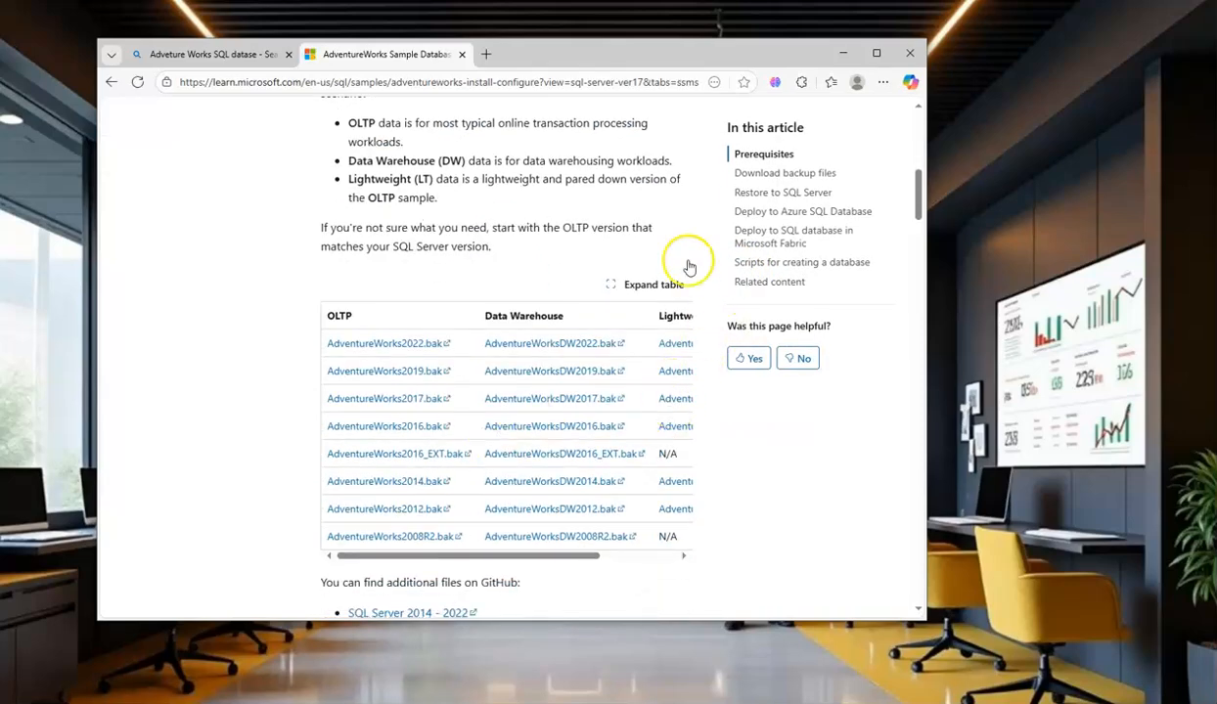
pyautogui.moveTo(927, 618); pyautogui.dragTo(1191, 618)
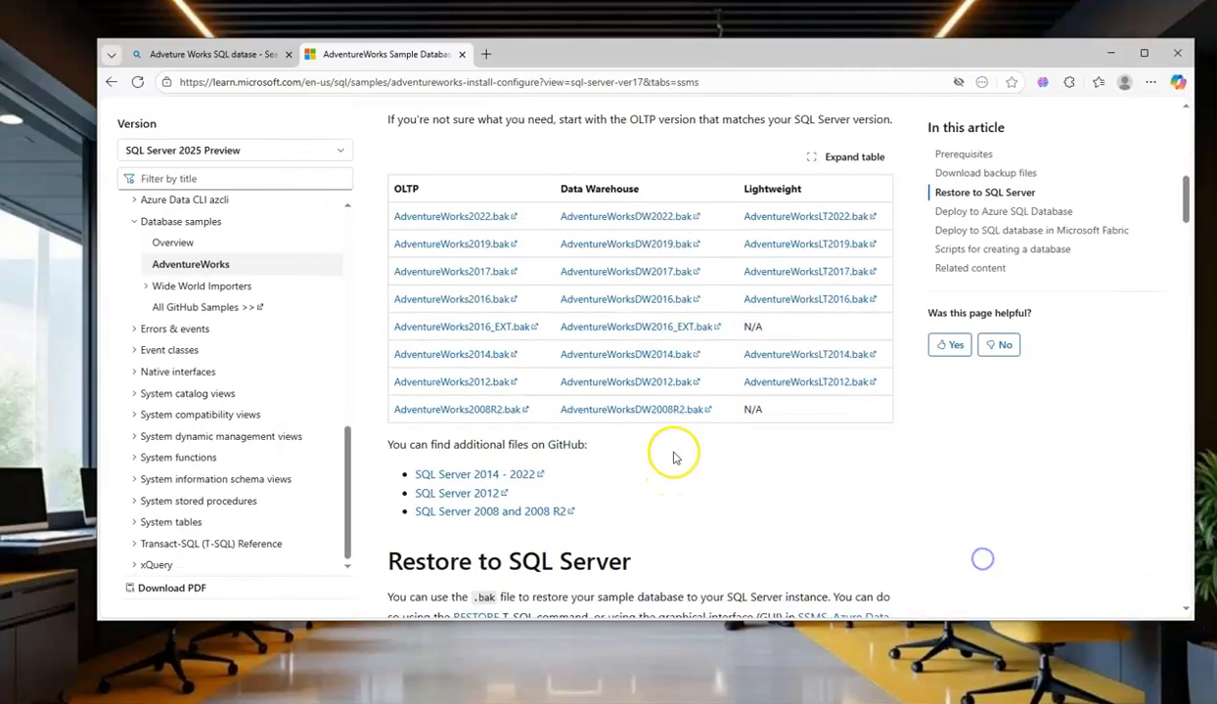
pyautogui.scroll(3, 774, 315)
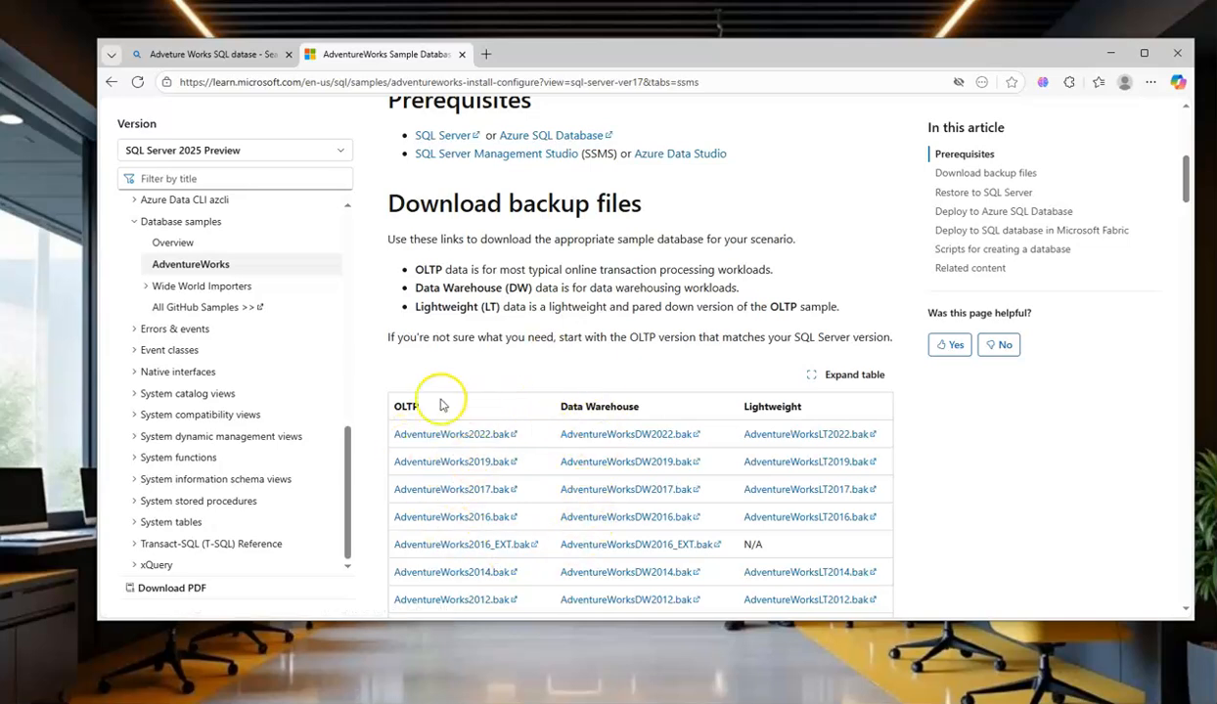
pyautogui.click(455, 466)
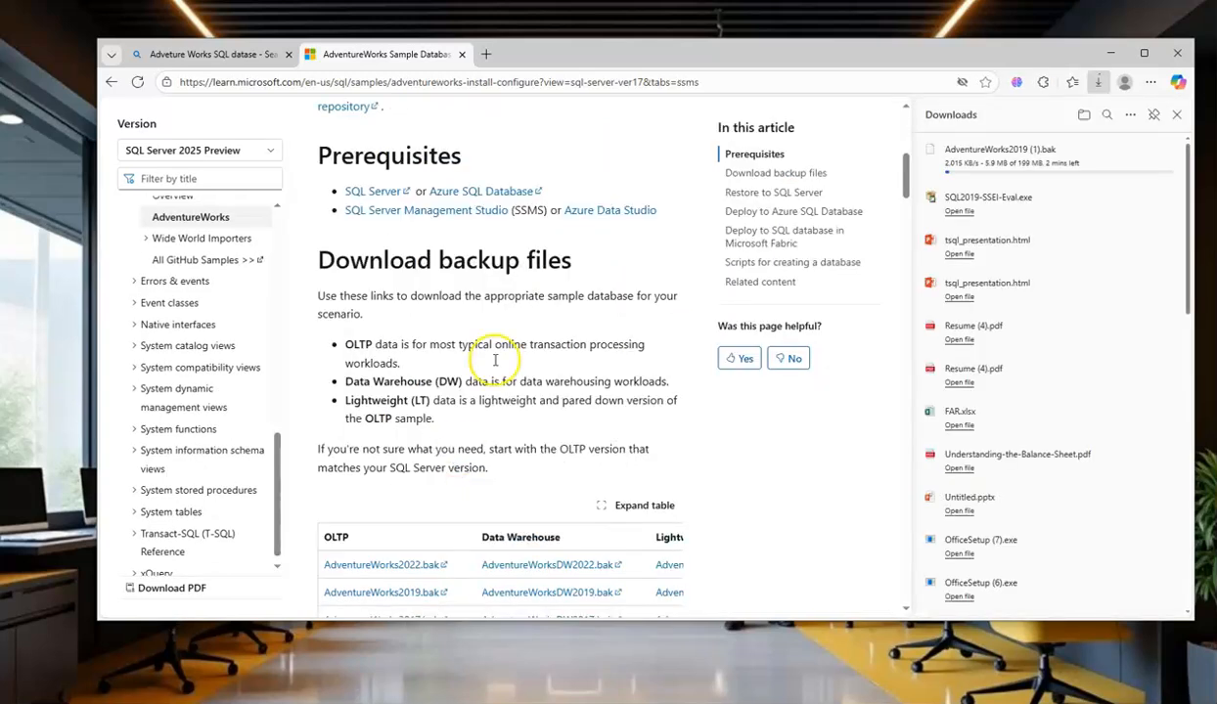
pyautogui.moveTo(1067, 172)
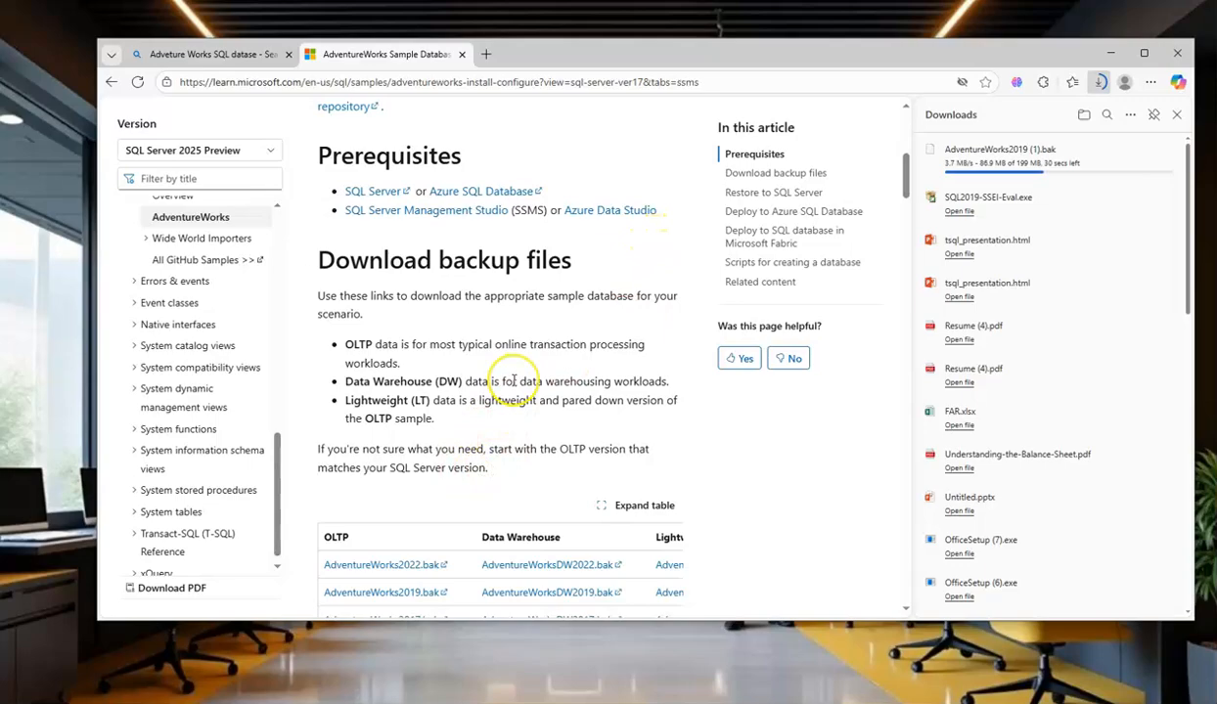
# Review the article's SSMS instructions for restoring the .bak file to SQL Server
pyautogui.scroll(5, 513, 381)
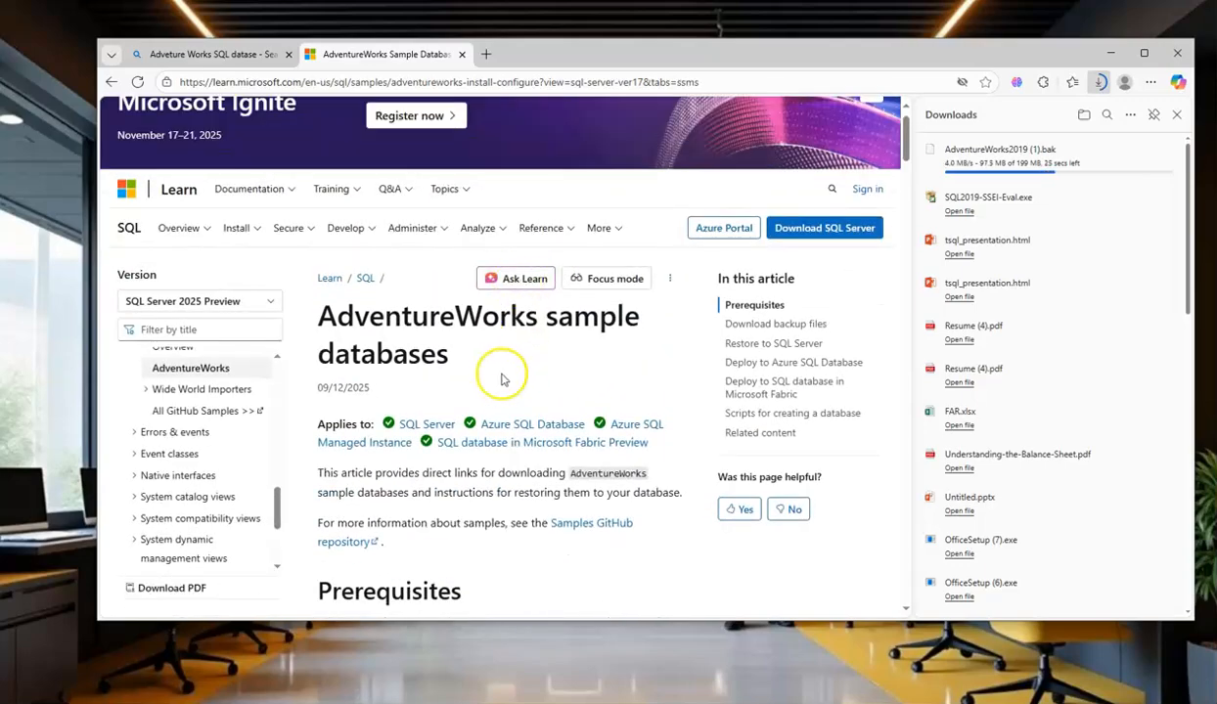
pyautogui.scroll(-5, 502, 379)
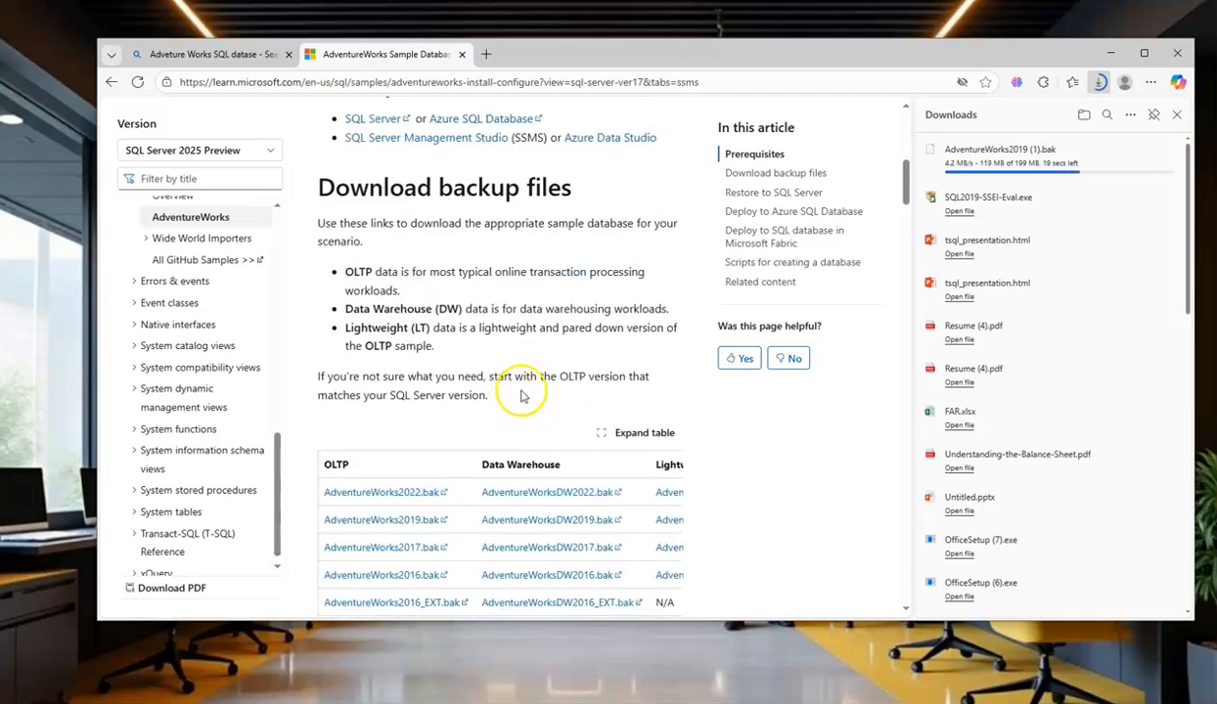
pyautogui.scroll(-7, 522, 395)
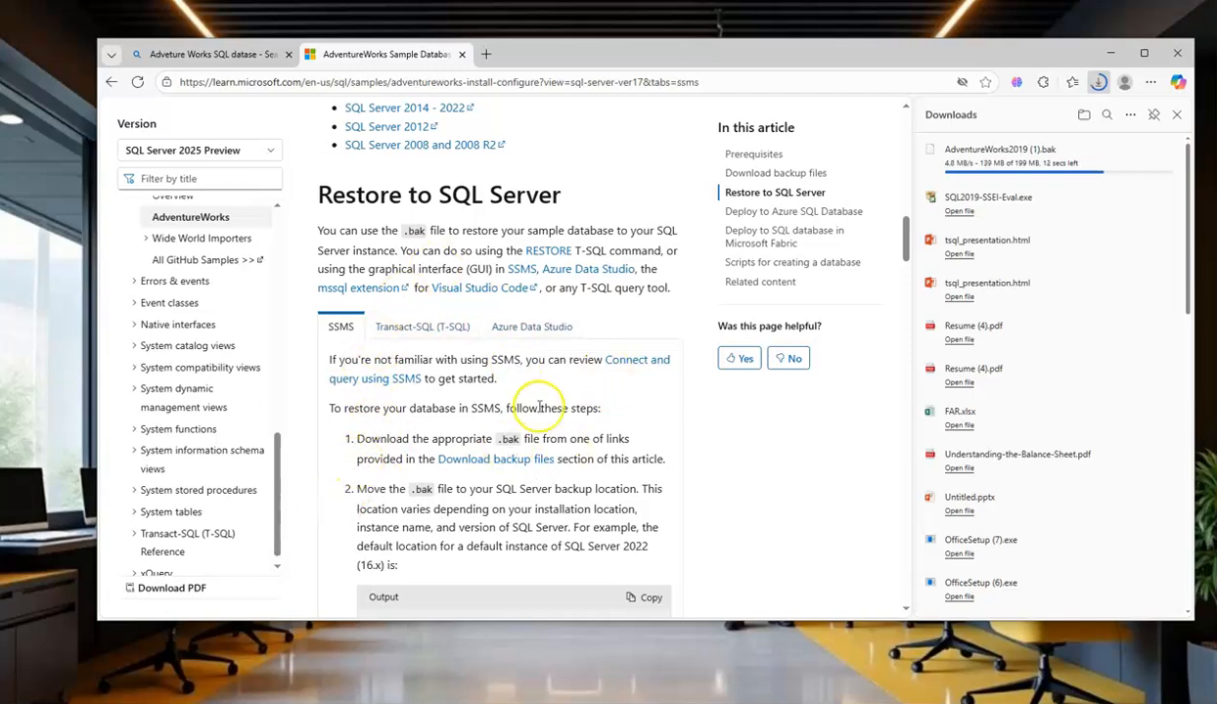
pyautogui.scroll(-3, 548, 420)
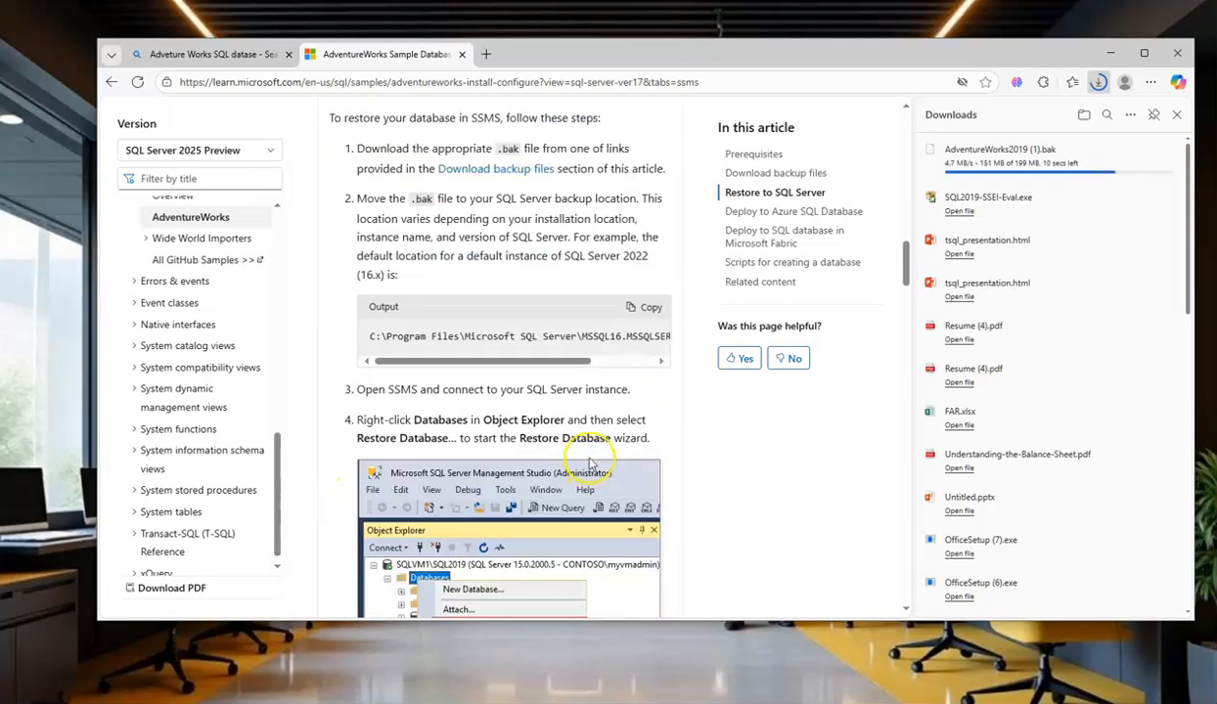
pyautogui.scroll(-2, 590, 464)
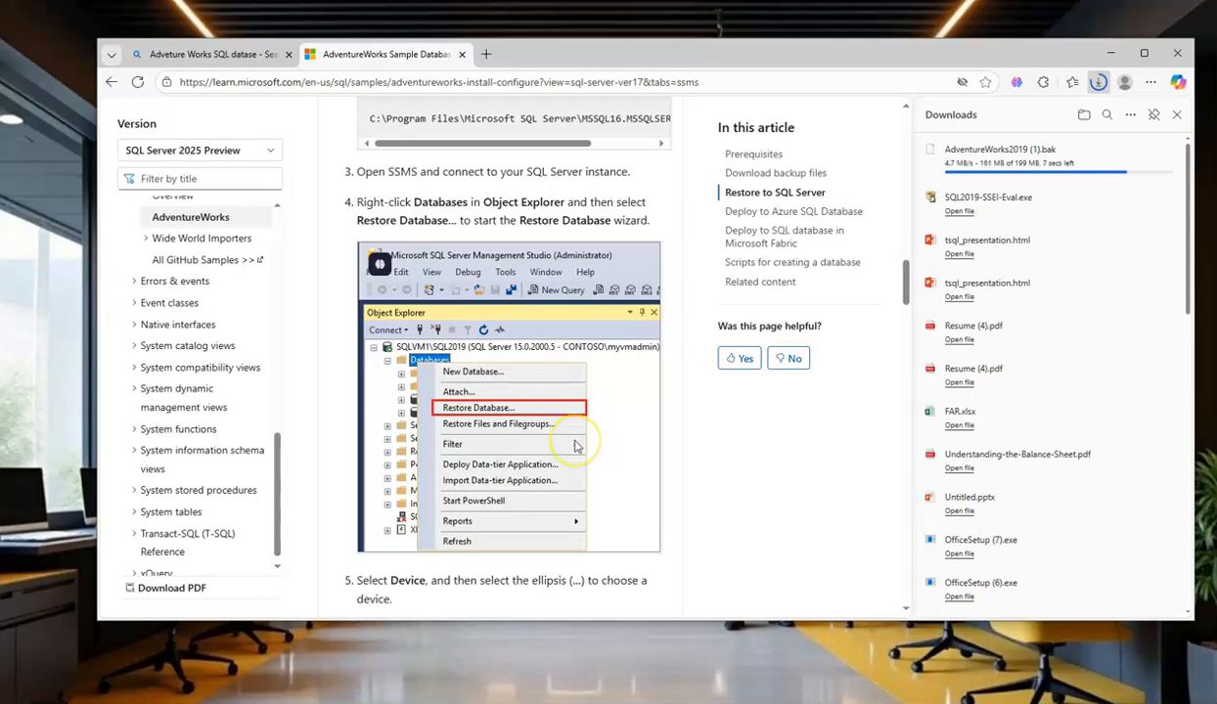
pyautogui.scroll(-2, 575, 445)
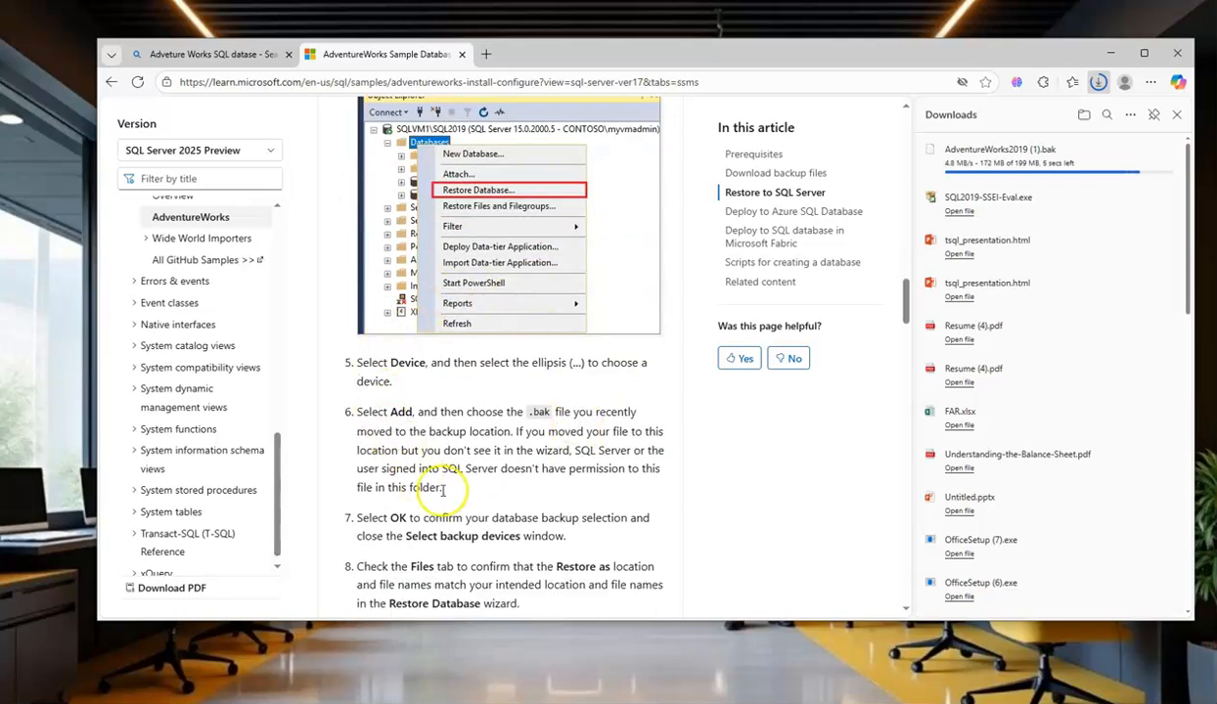
pyautogui.scroll(-3, 474, 504)
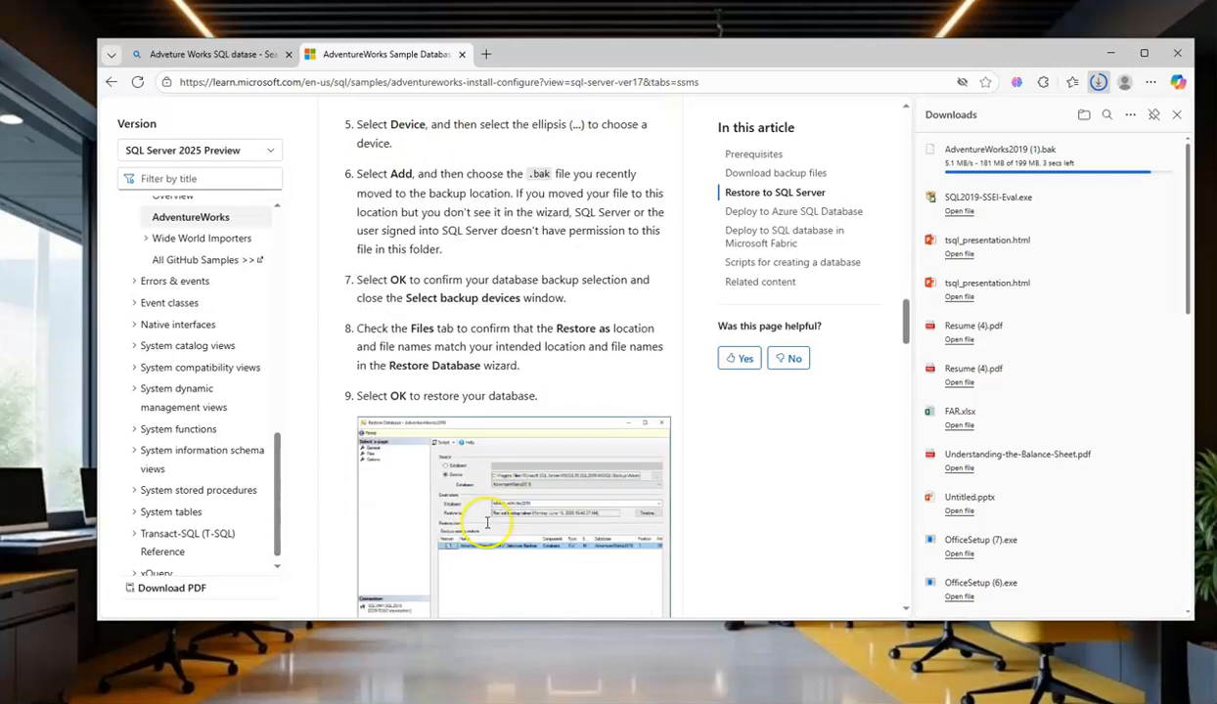
pyautogui.scroll(-4, 493, 468)
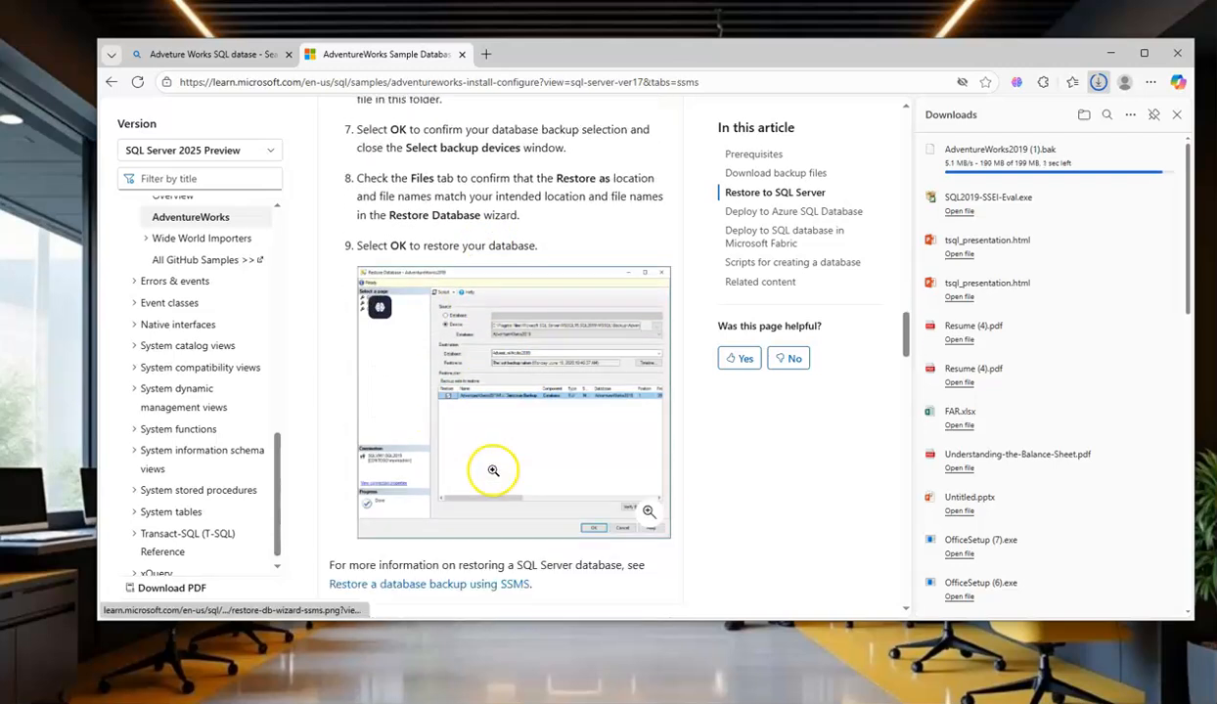
pyautogui.scroll(-2, 543, 471)
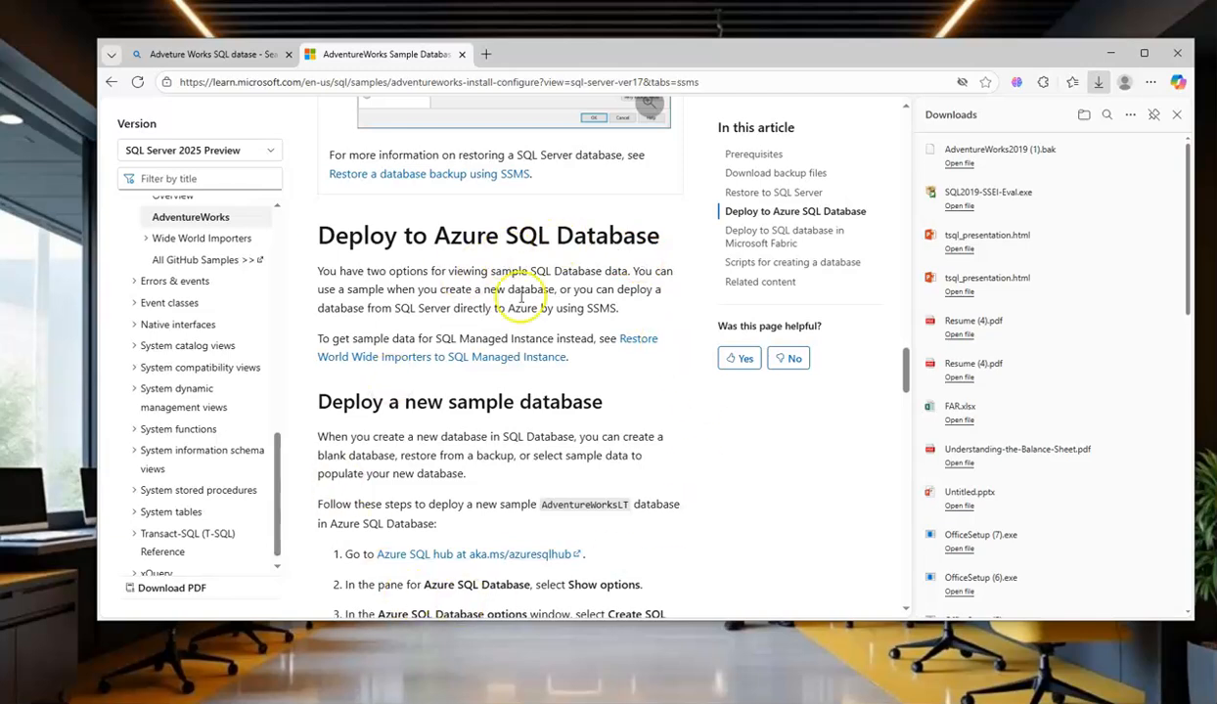
pyautogui.scroll(2, 483, 470)
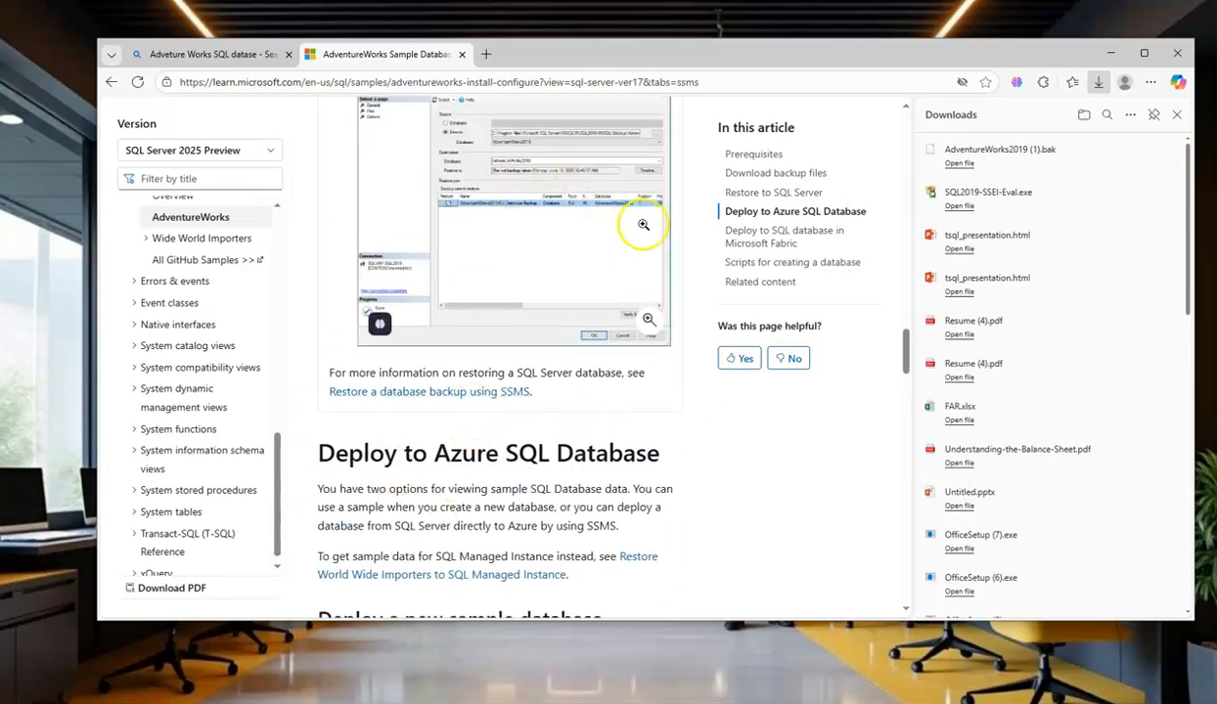
pyautogui.scroll(3, 494, 494)
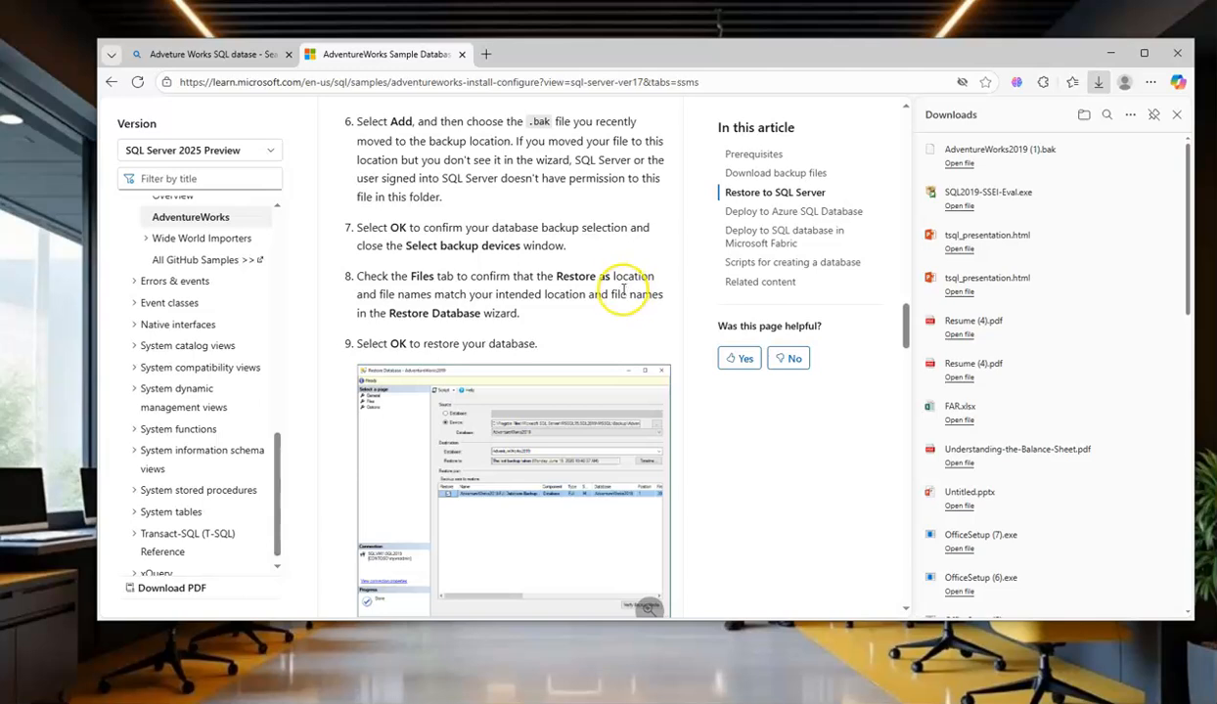
pyautogui.scroll(4, 621, 302)
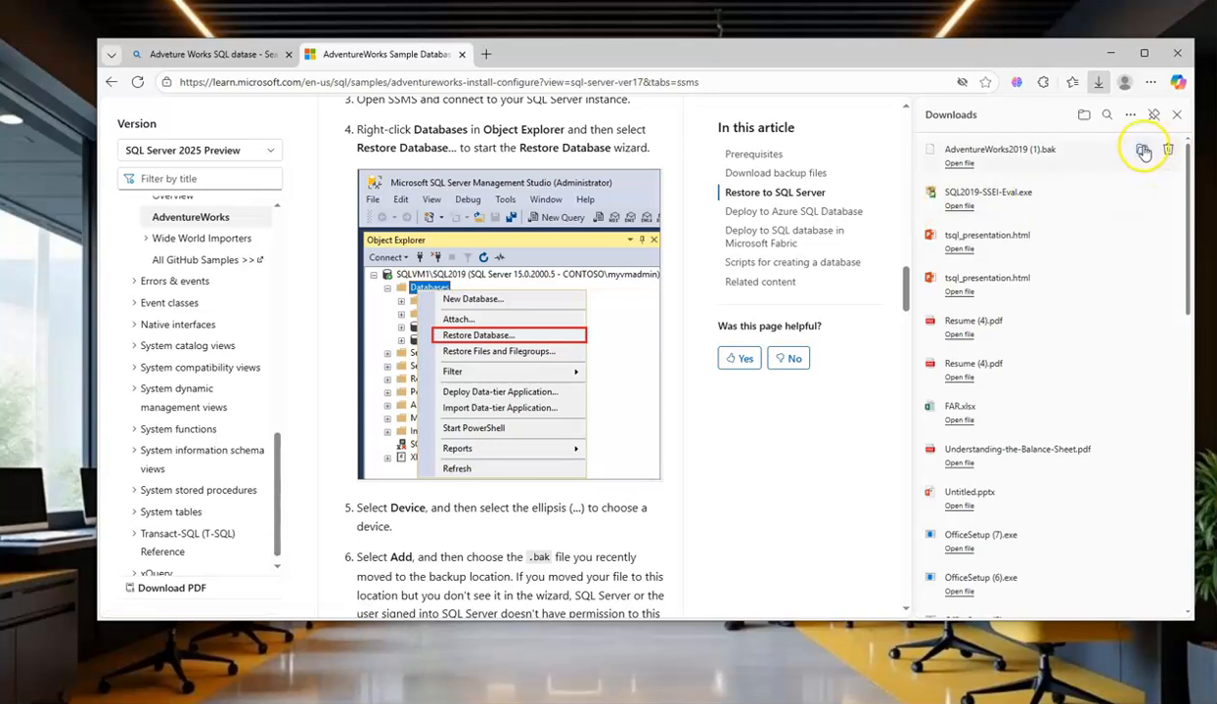
# Show the downloaded backup in its folder and try to rename AdventureWorks2019 (1).bak as AdventureWorks2019.bak
pyautogui.click(1142, 152)
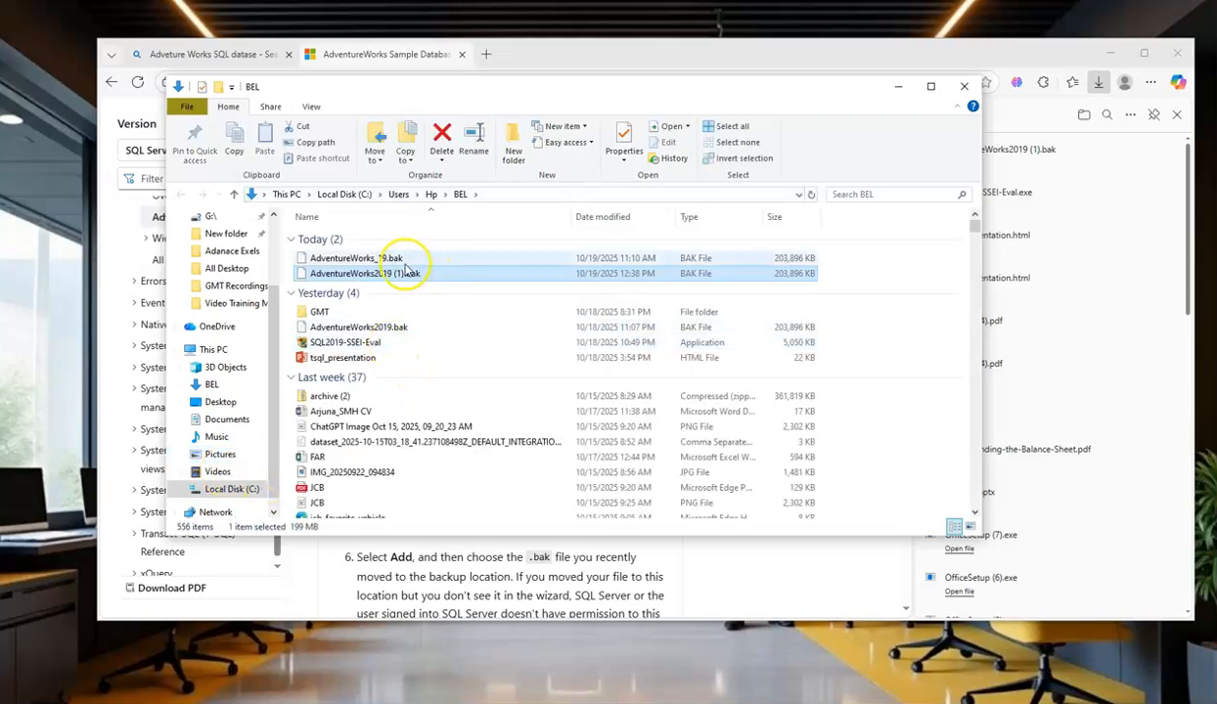
pyautogui.rightClick(450, 276)
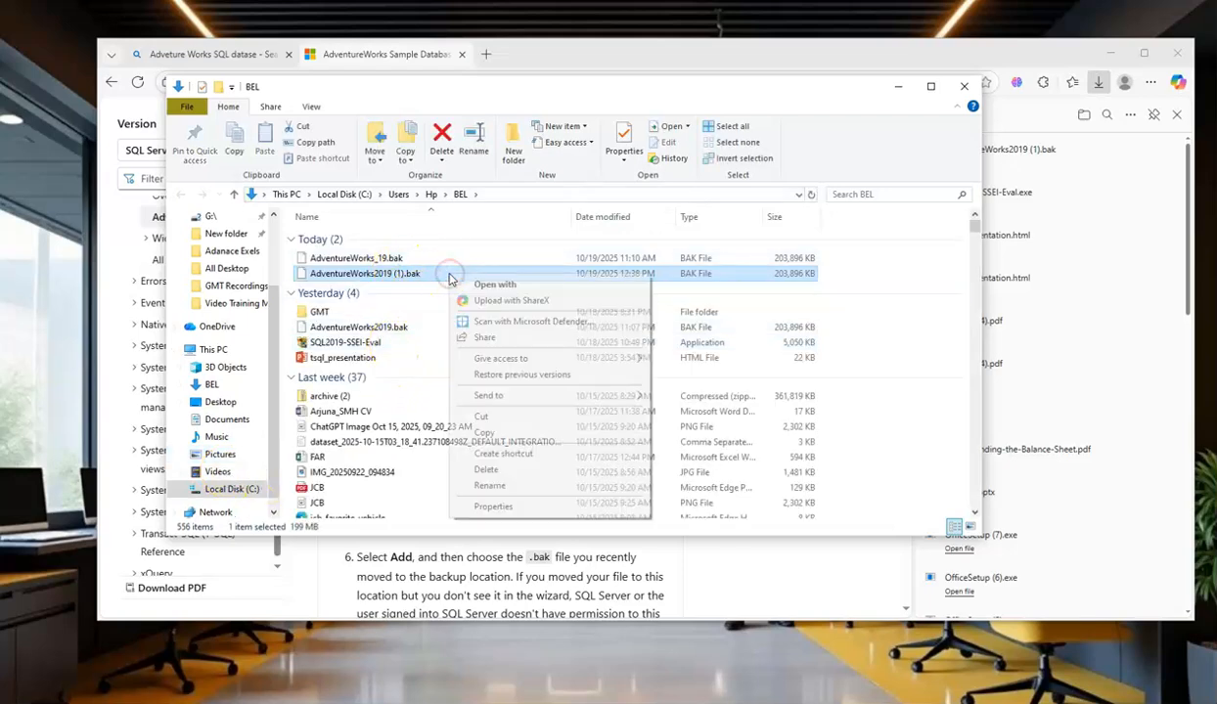
pyautogui.click(490, 486)
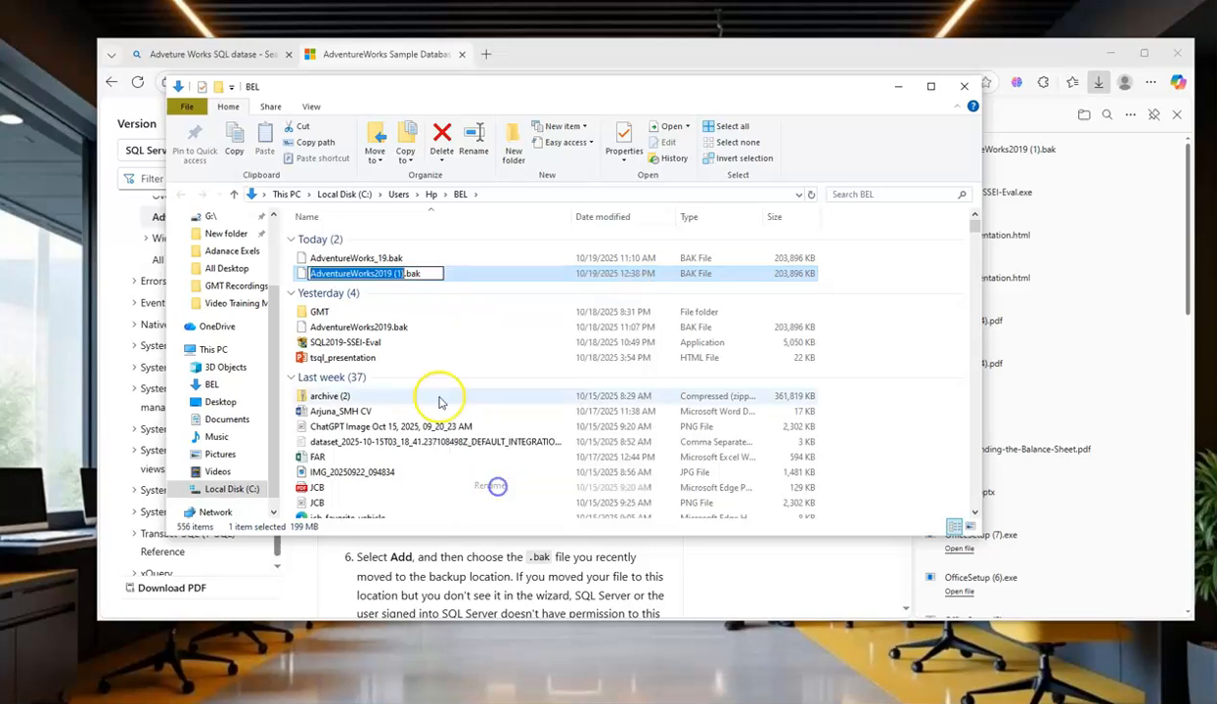
pyautogui.click(402, 273)
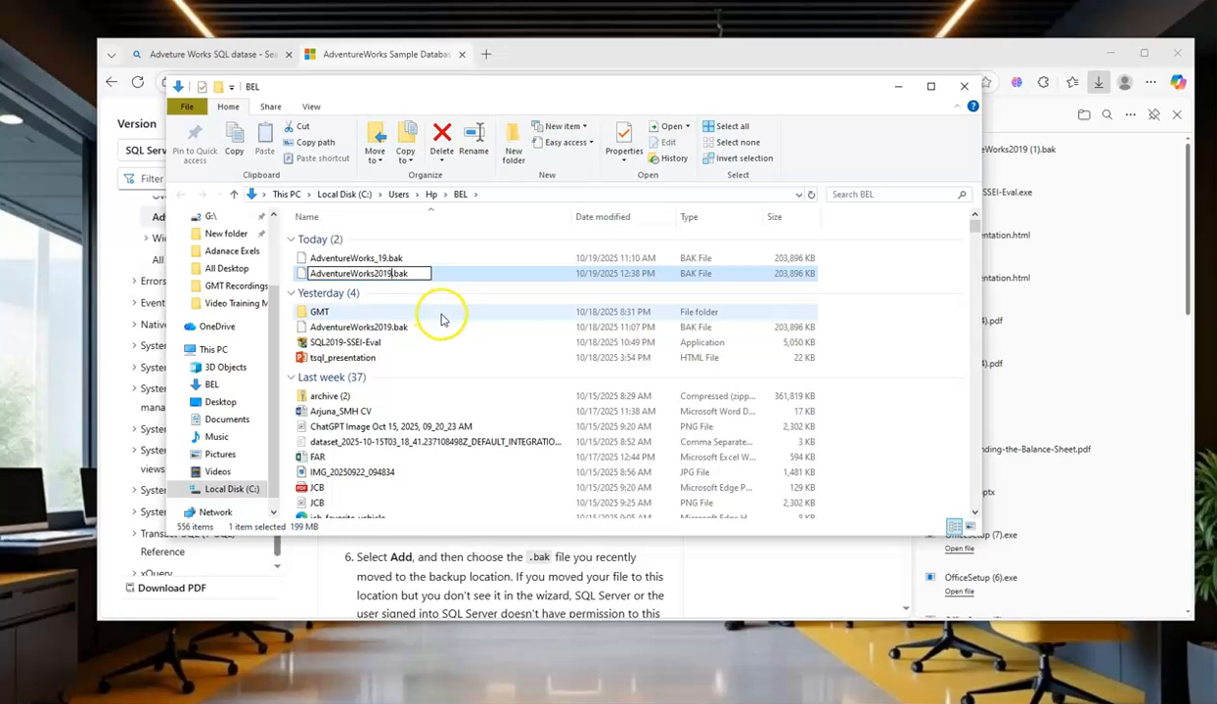
pyautogui.press('Return')
pyautogui.click(600, 393)
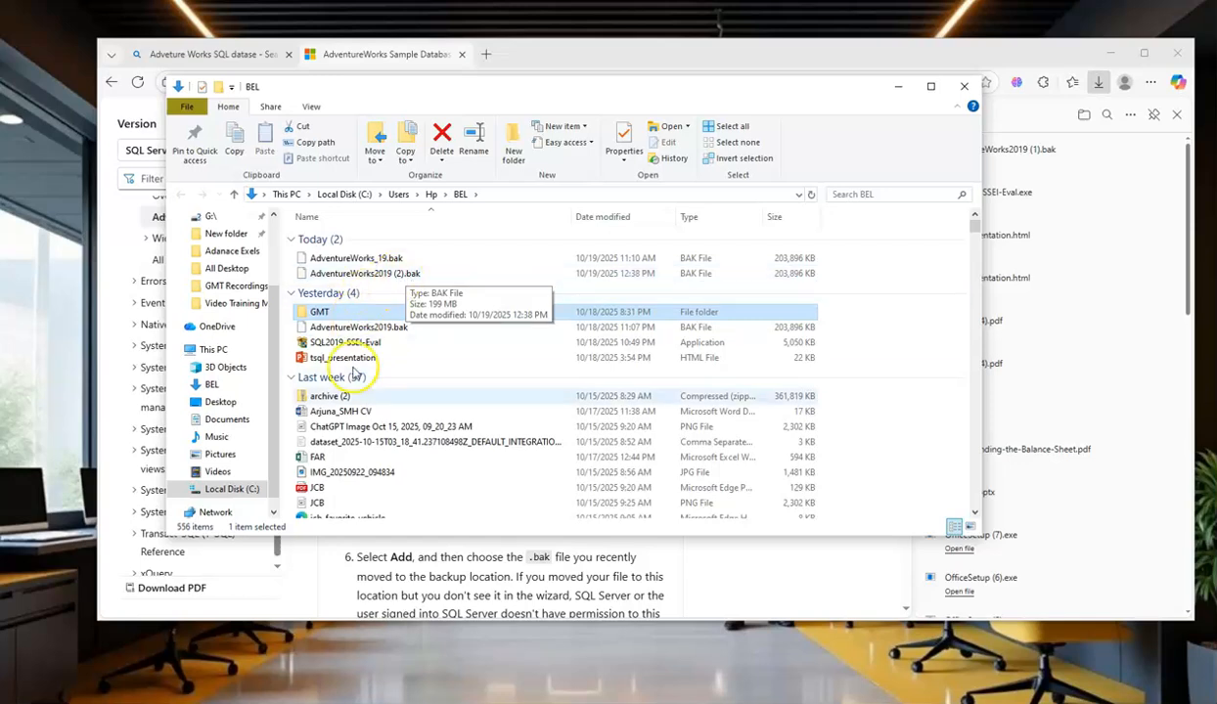
# Sort the folder's files by name in descending order and delete AdventureWorks_19.bak
pyautogui.scroll(-3, 347, 508)
pyautogui.scroll(3, 343, 294)
pyautogui.click(344, 274)
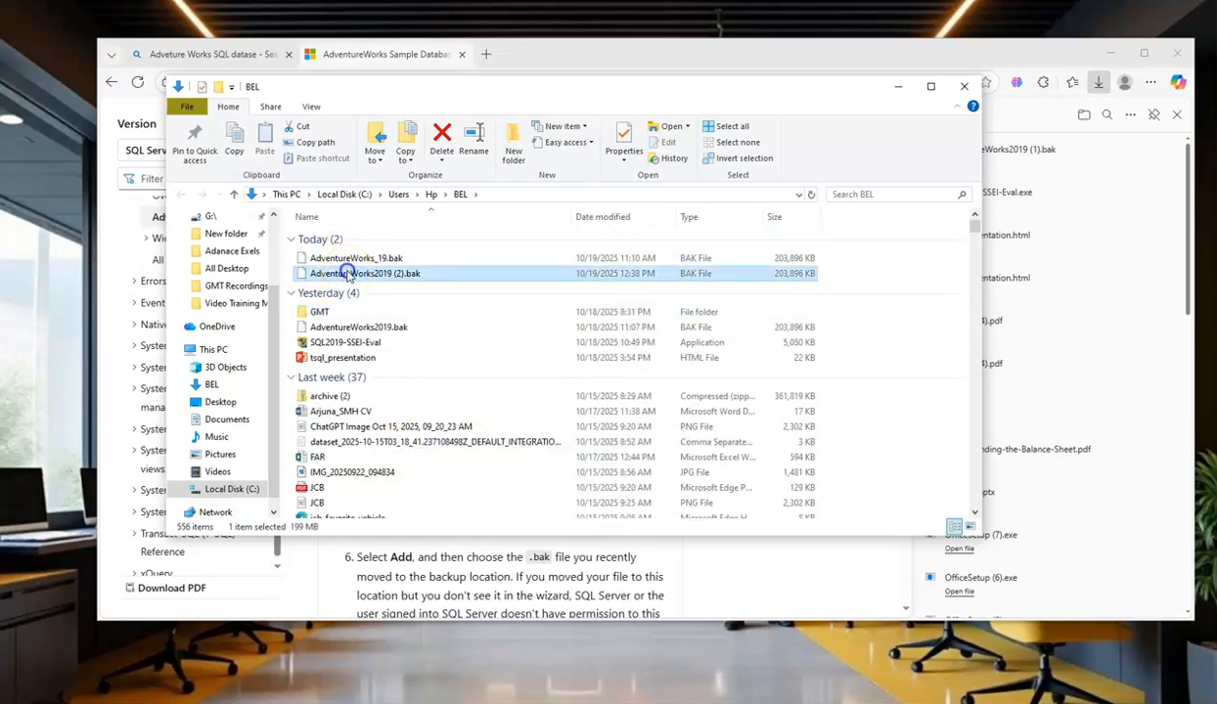
pyautogui.click(411, 219)
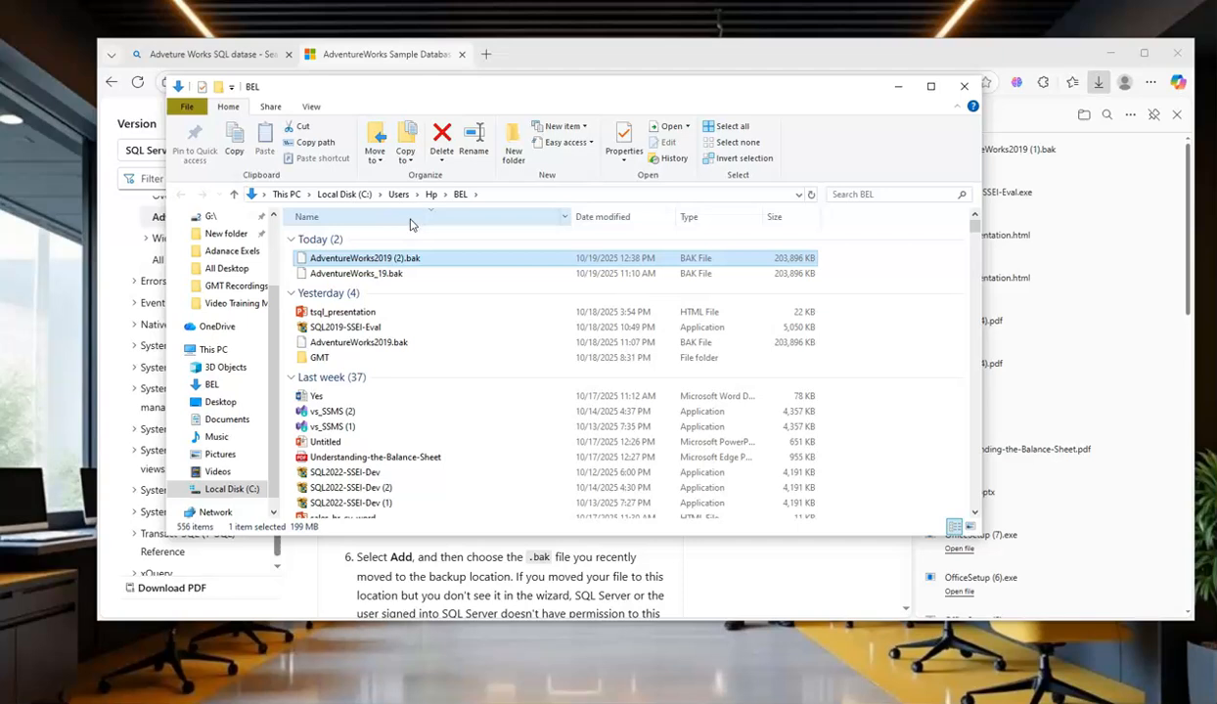
pyautogui.click(499, 218)
pyautogui.click(499, 217)
pyautogui.click(401, 274)
pyautogui.rightClick(405, 274)
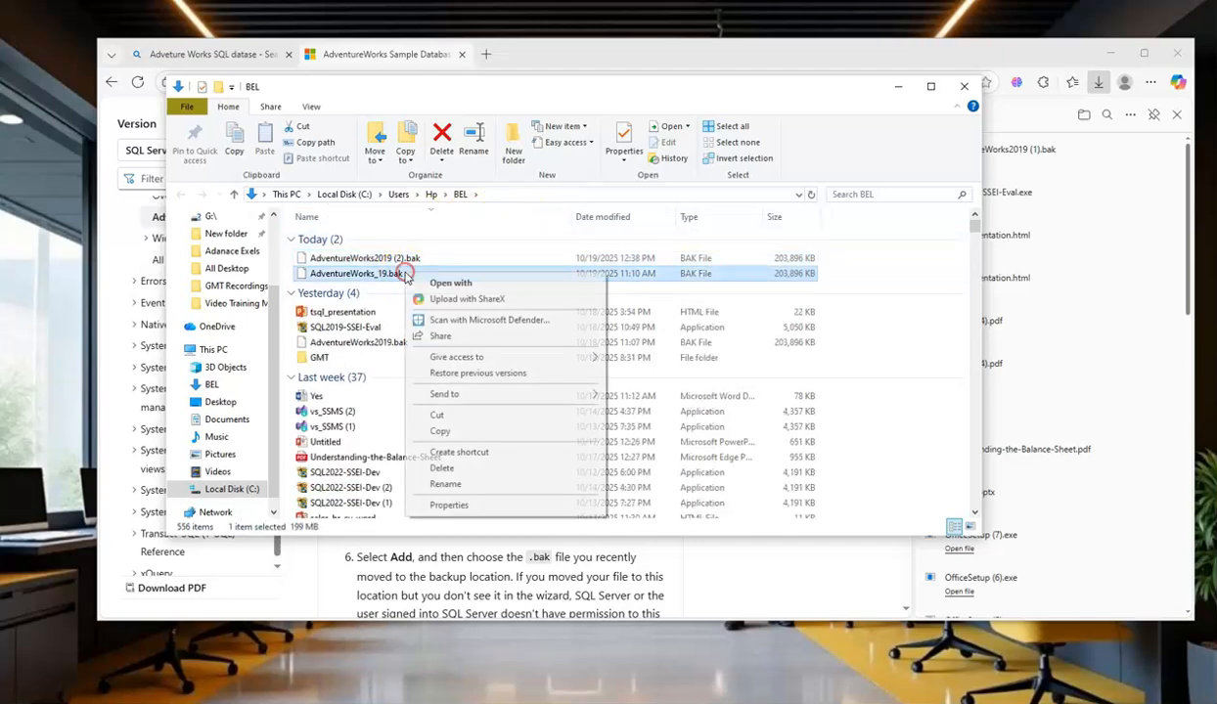
pyautogui.click(448, 468)
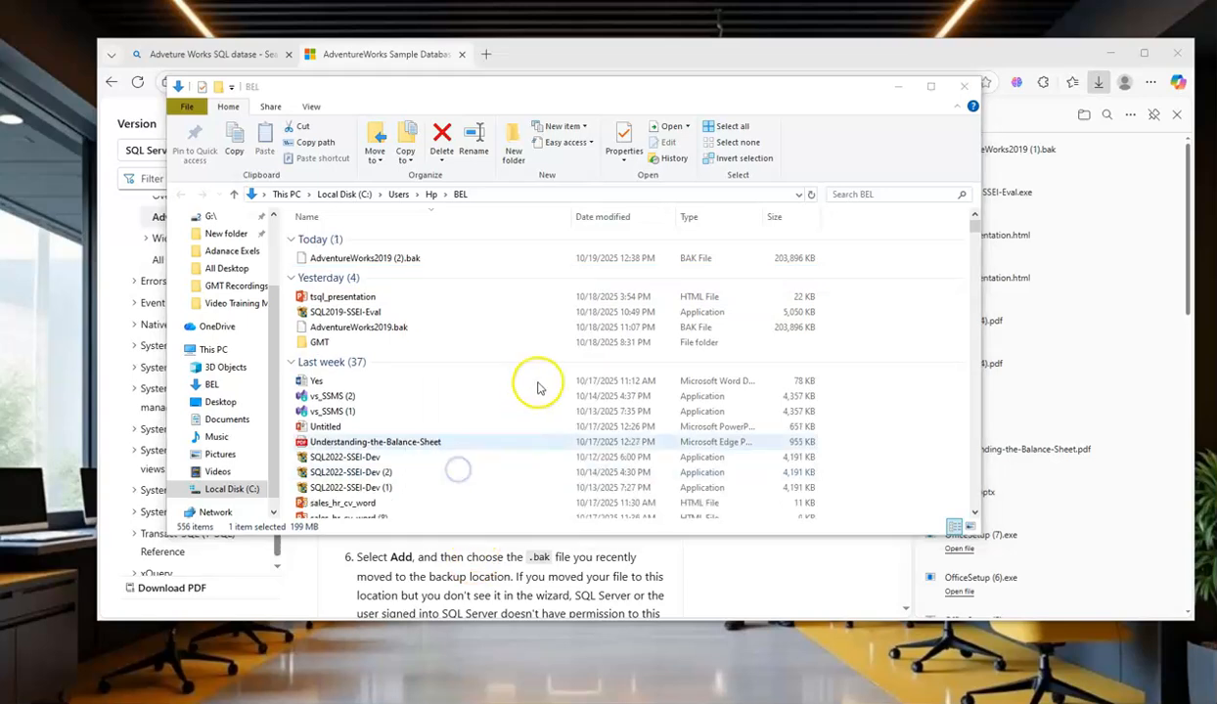
# Try to rename AdventureWorks2019 (2).bak as AdventureWorks2019.bak
pyautogui.rightClick(398, 263)
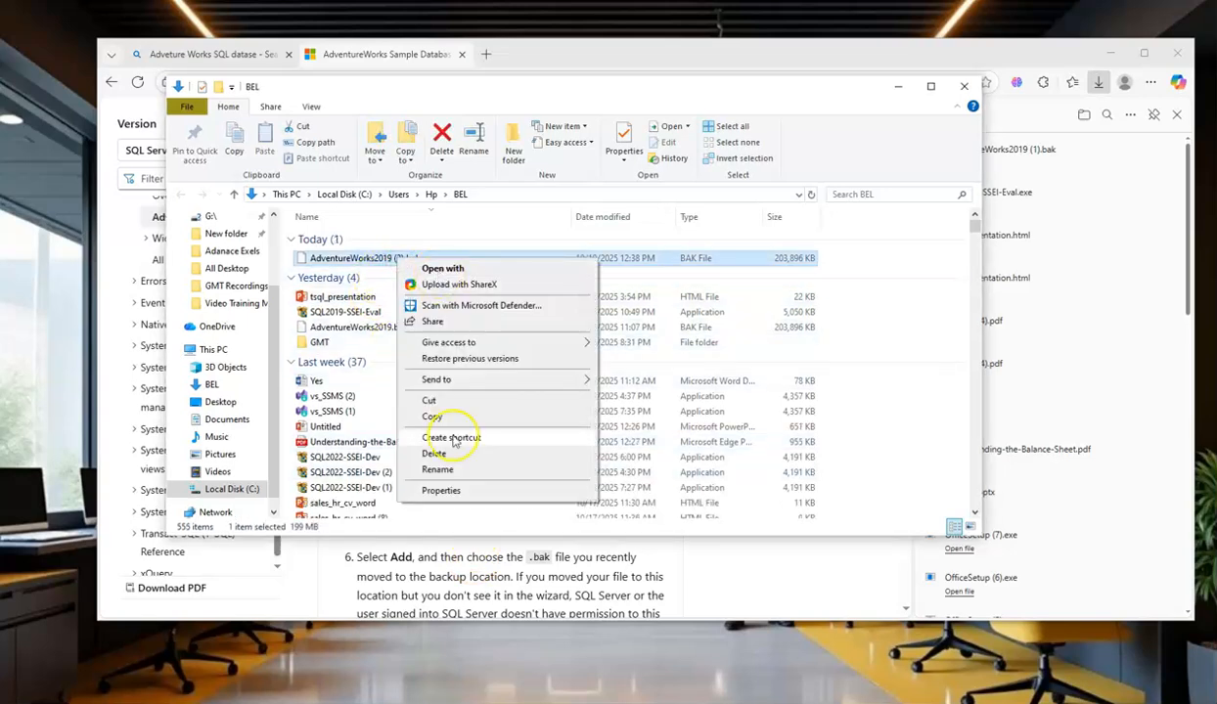
pyautogui.click(443, 467)
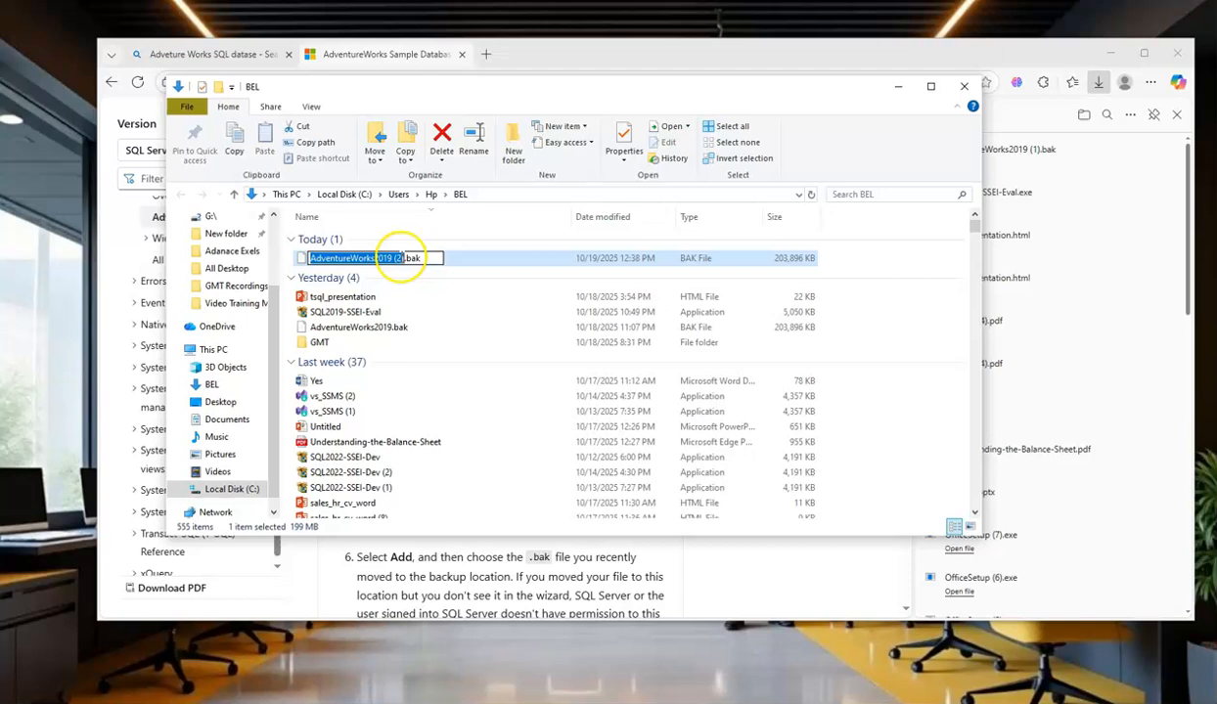
pyautogui.click(403, 258)
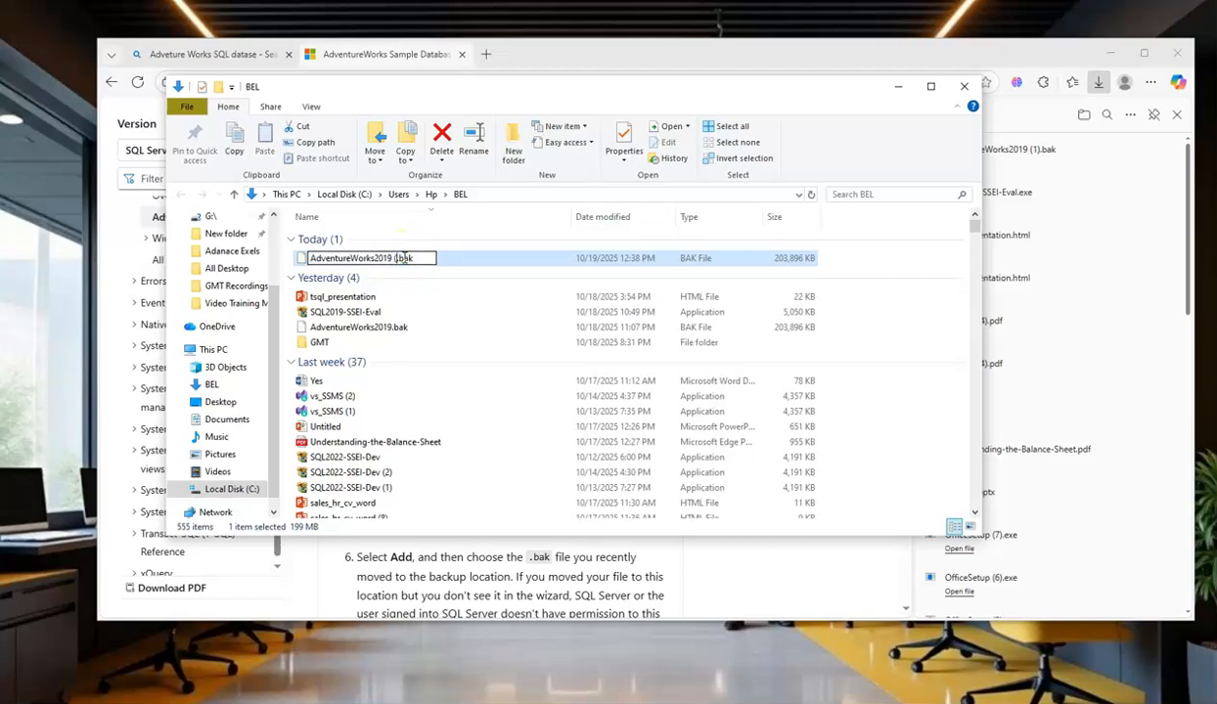
pyautogui.press('Return')
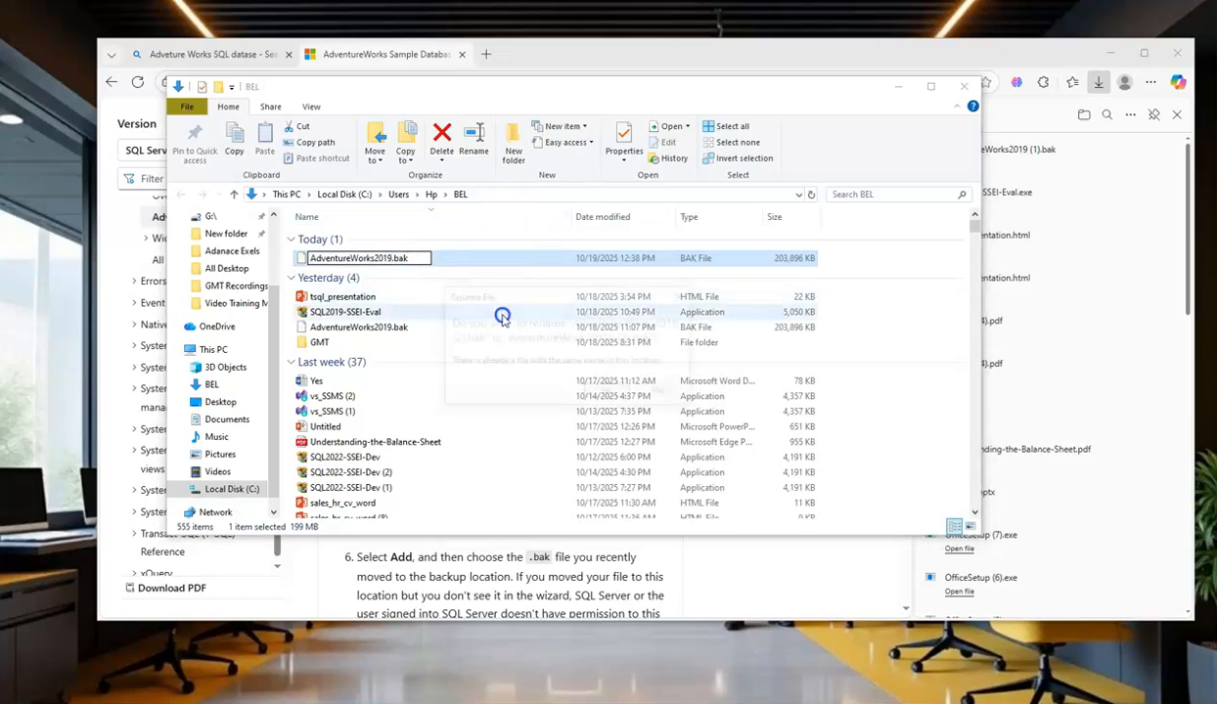
pyautogui.click(612, 393)
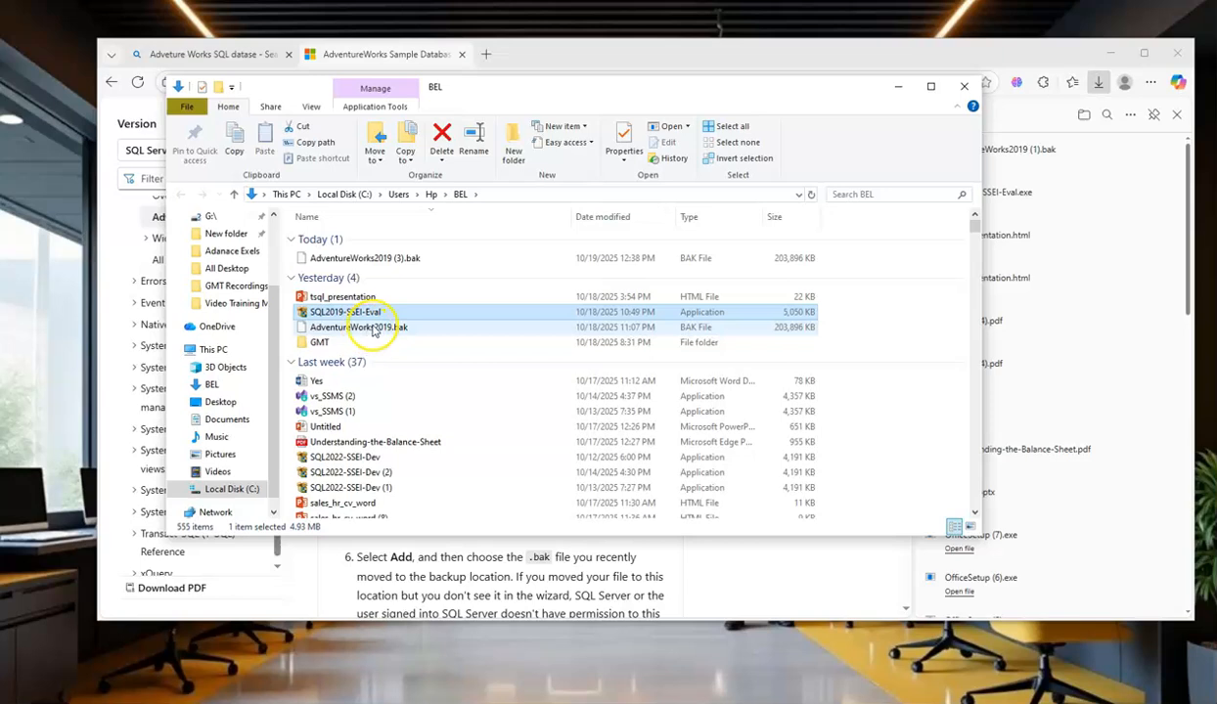
# Delete the duplicate backup file AdventureWorks2019 (3).bak from the BEL folder
pyautogui.click(397, 258)
pyautogui.rightClick(398, 258)
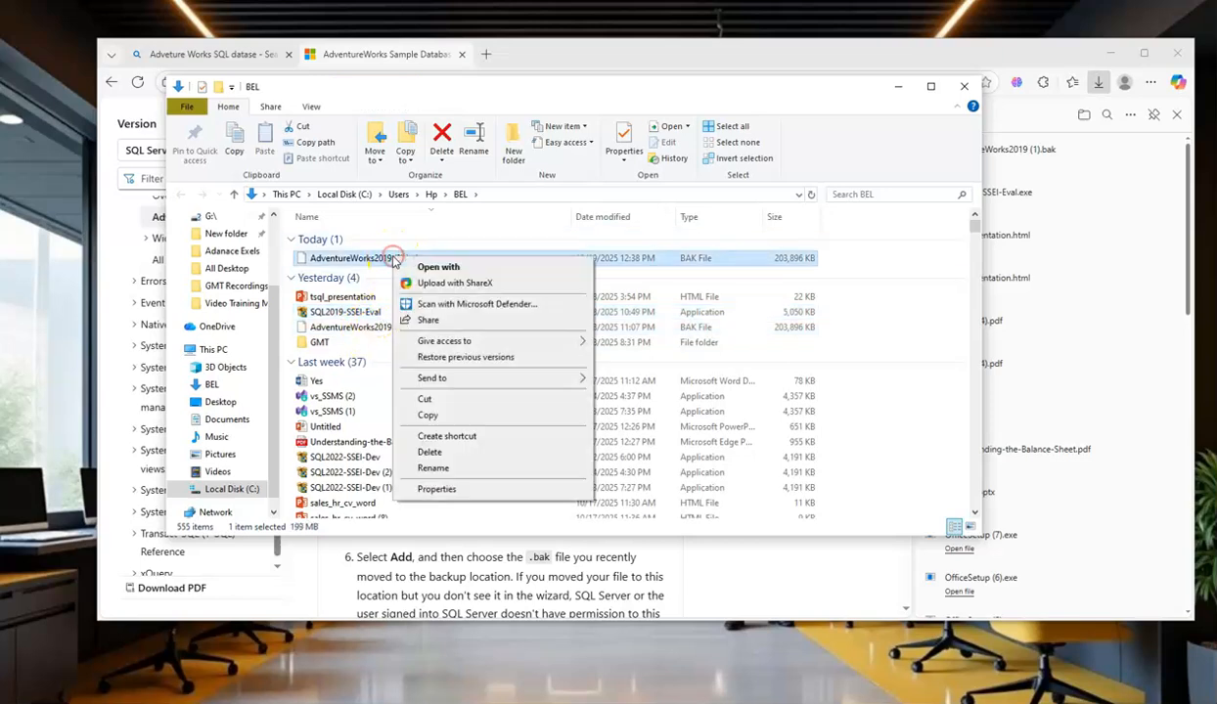
pyautogui.click(430, 452)
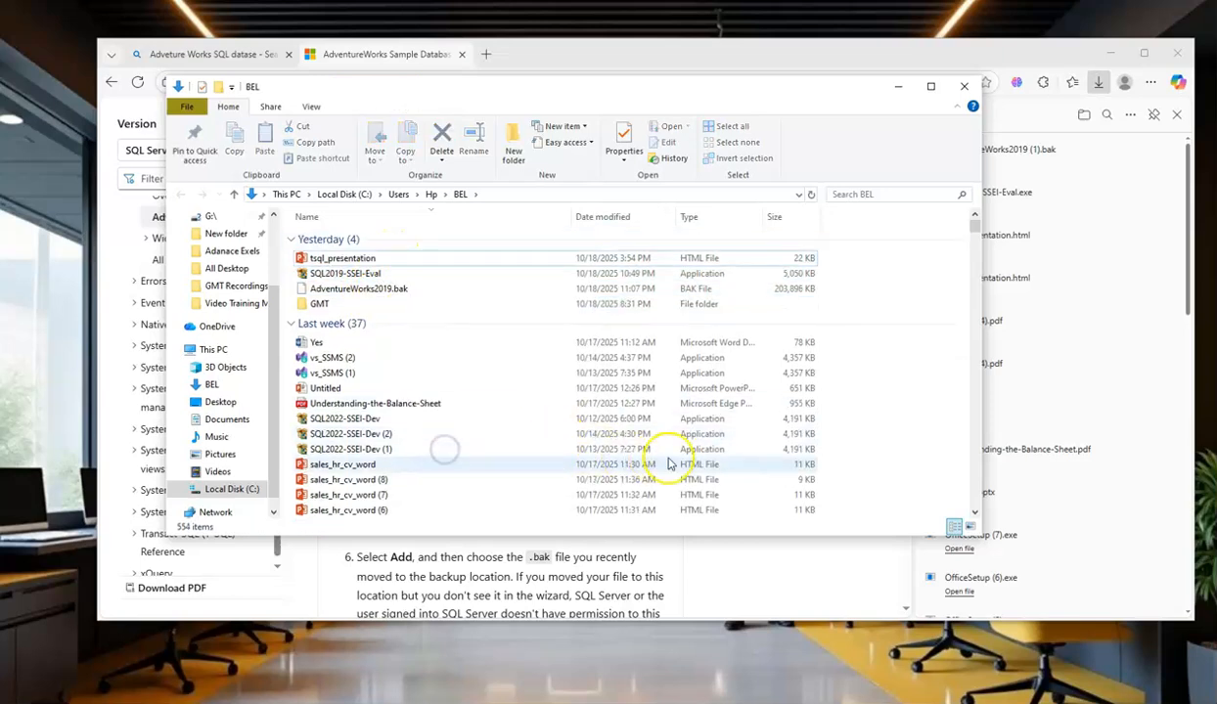
# Copy the remaining AdventureWorks2019.bak file from the BEL folder
pyautogui.click(342, 292)
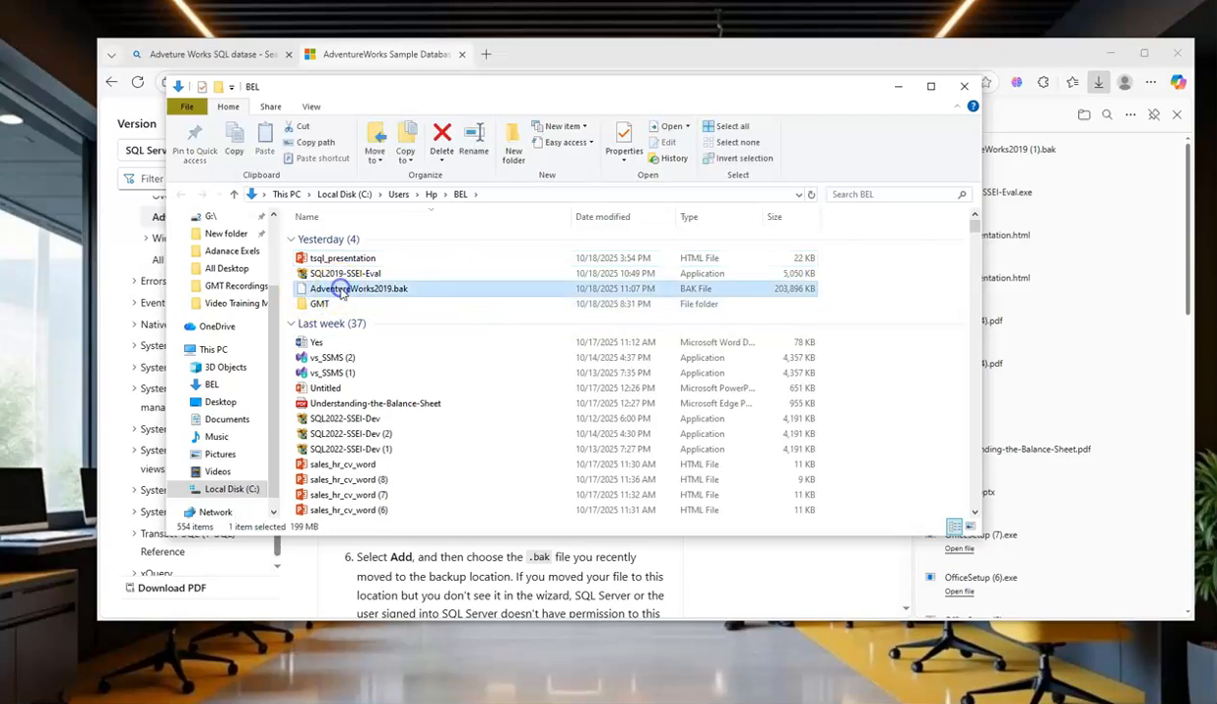
pyautogui.rightClick(342, 291)
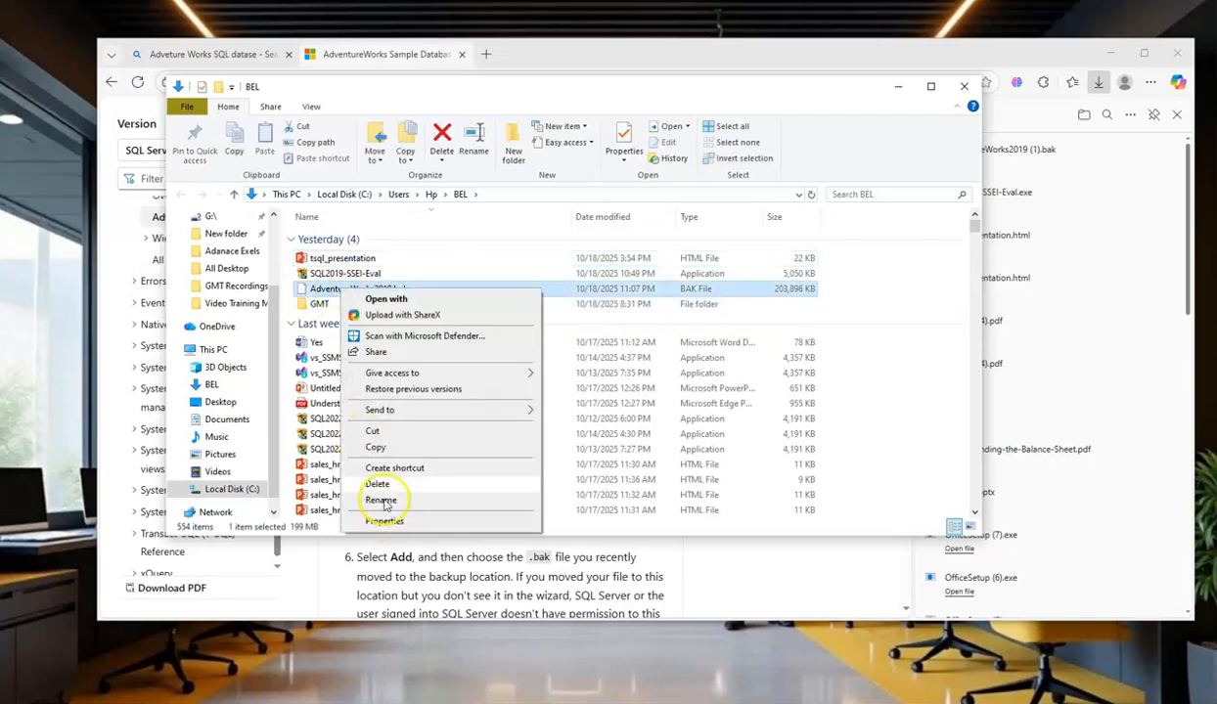
pyautogui.click(389, 448)
# Open C:\Program Files\Microsoft SQL Server\MSSQL15.MSSQLSERVER\MSSQL\Backup and grant permanent access to the Backup folder
pyautogui.scroll(3, 231, 394)
pyautogui.scroll(-1, 234, 392)
pyautogui.scroll(-1, 244, 406)
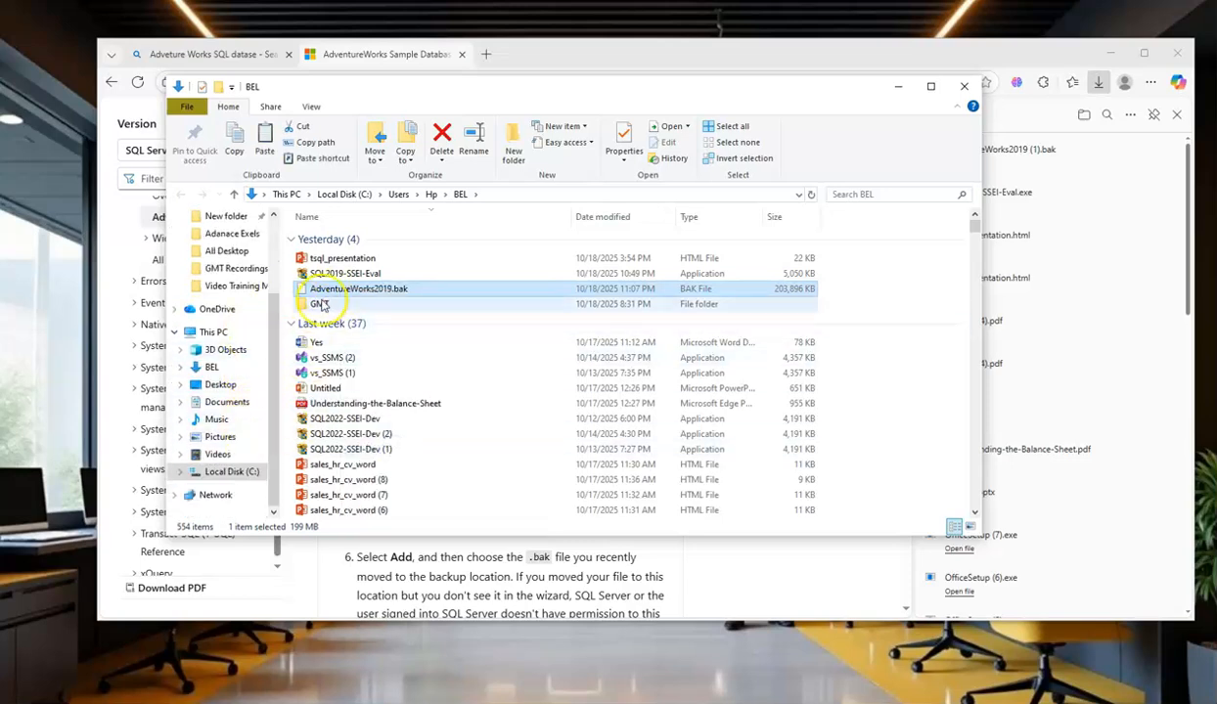
pyautogui.click(235, 456)
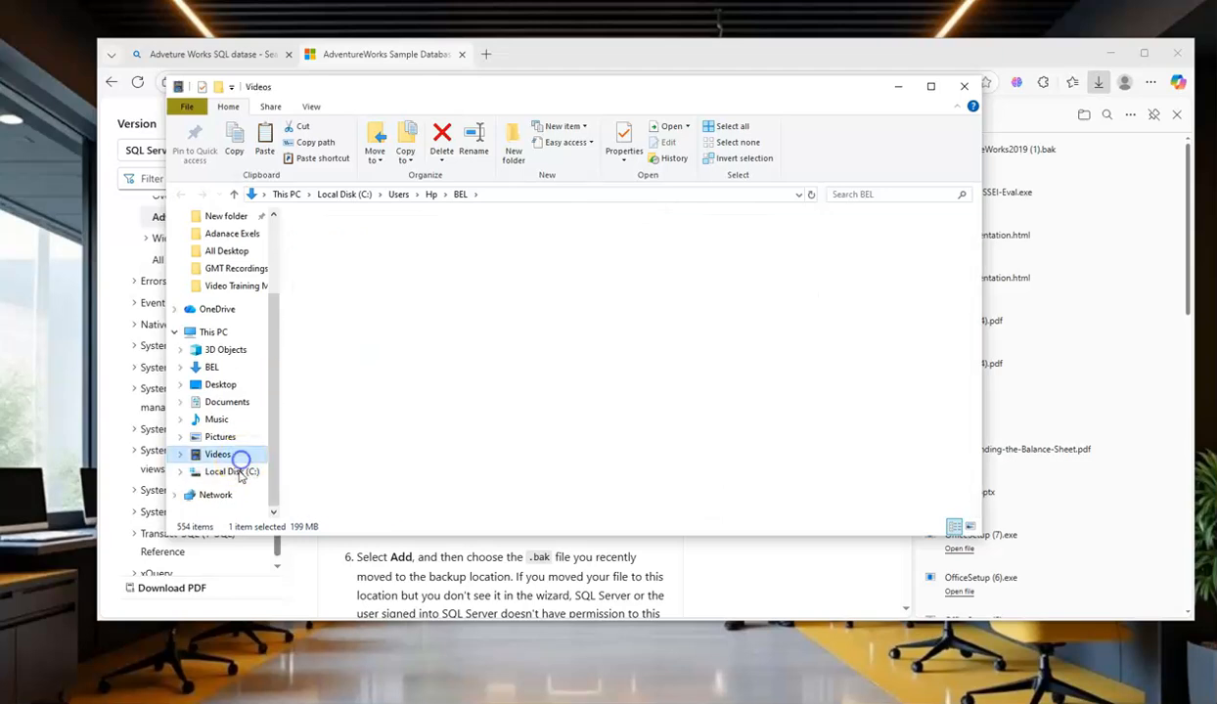
pyautogui.click(234, 472)
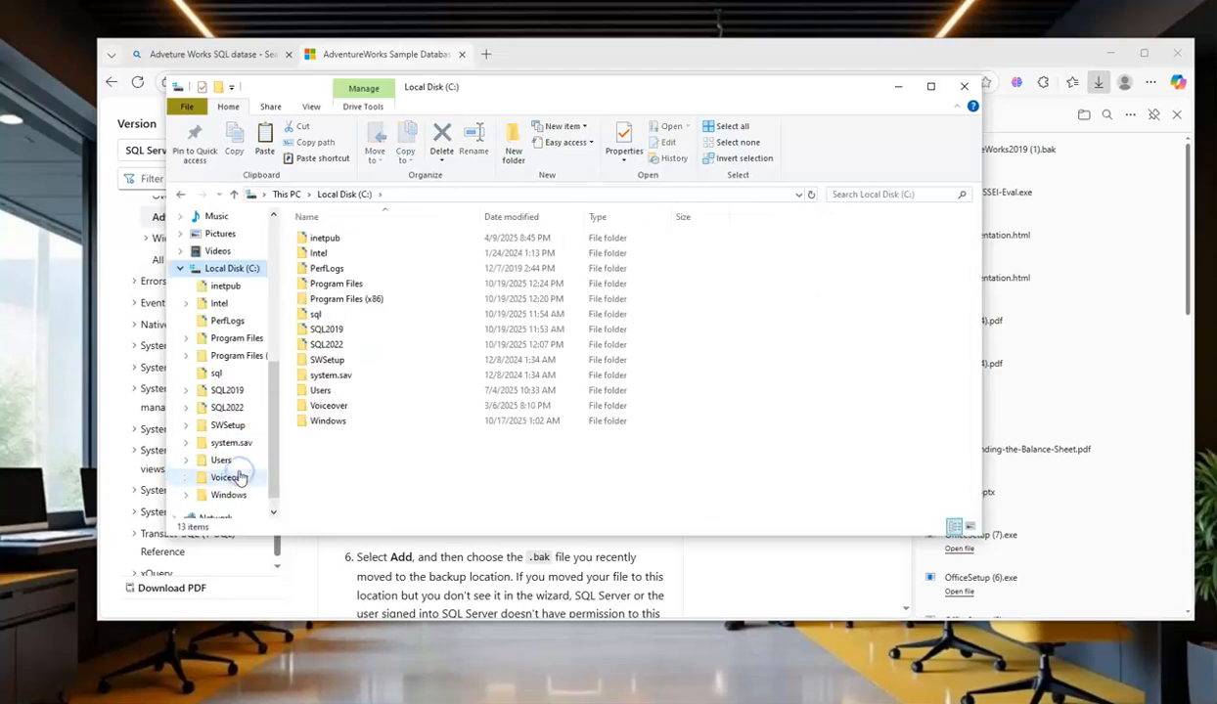
pyautogui.doubleClick(323, 284)
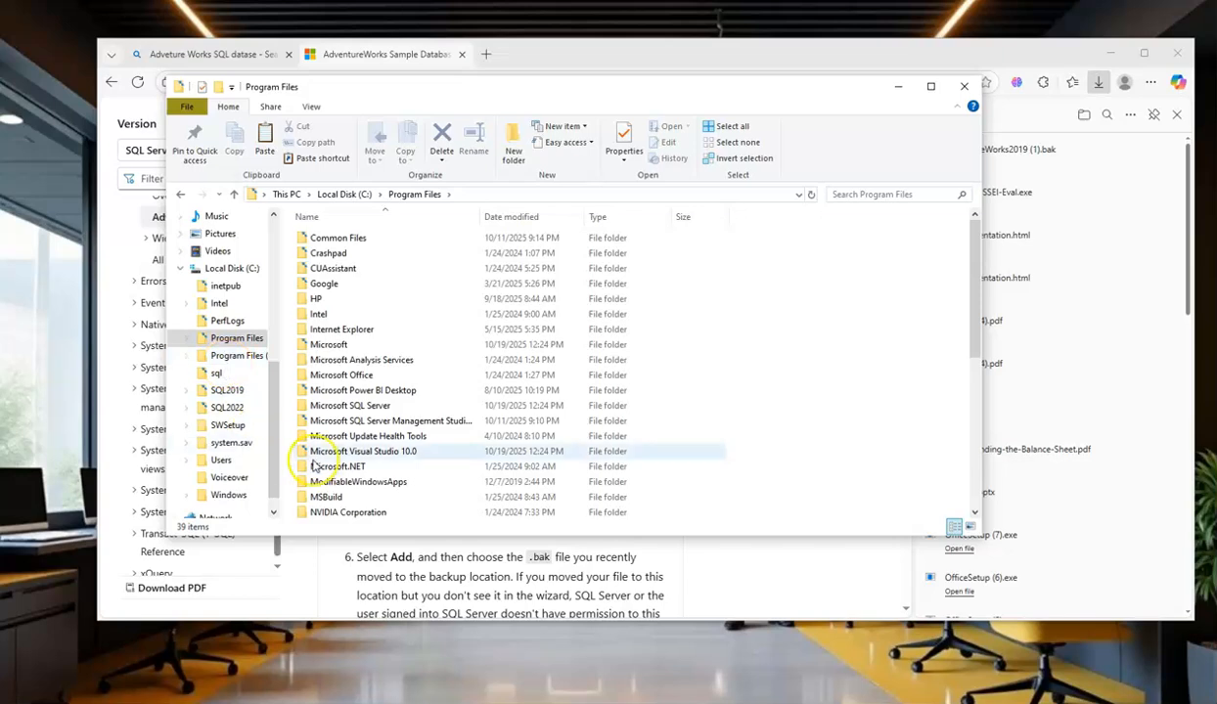
pyautogui.doubleClick(349, 407)
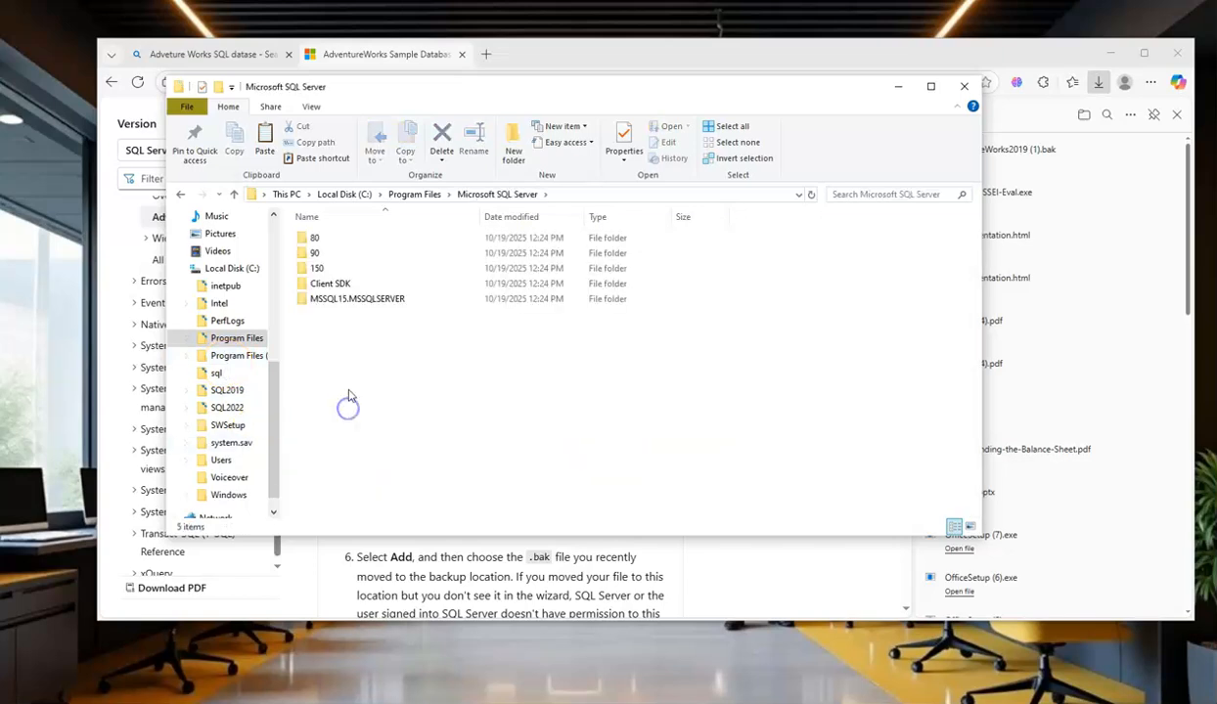
pyautogui.doubleClick(349, 301)
pyautogui.doubleClick(323, 237)
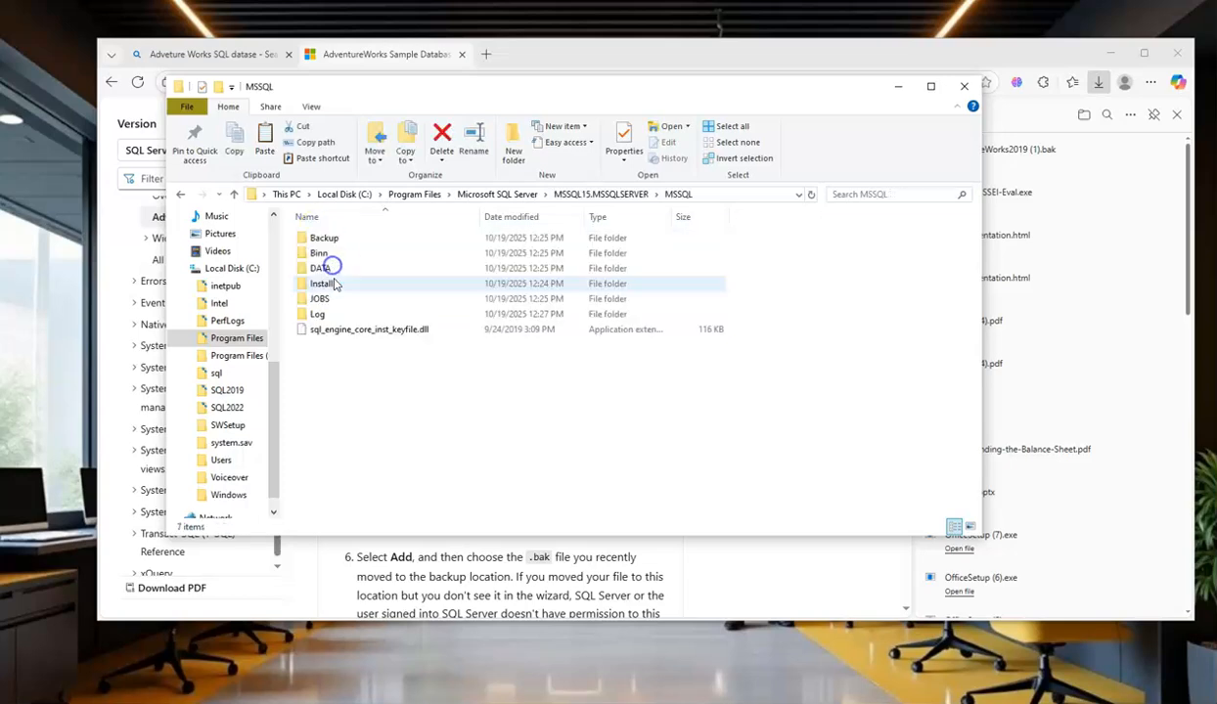
pyautogui.doubleClick(323, 237)
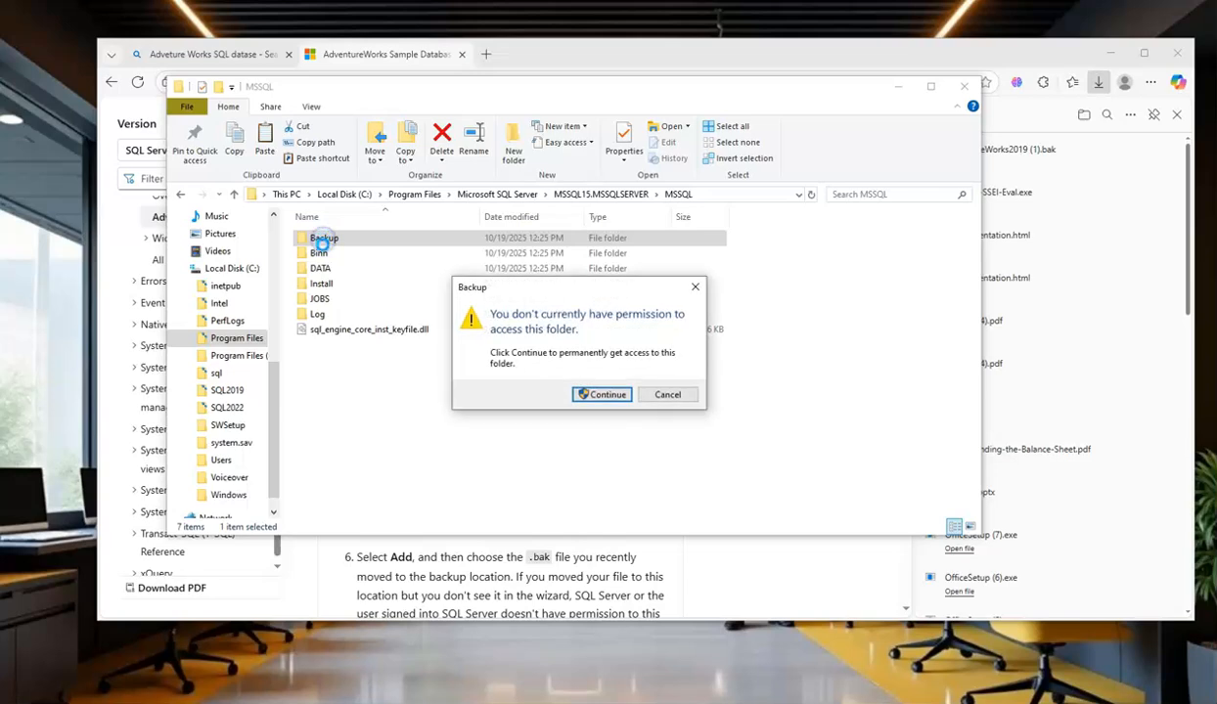
pyautogui.click(584, 395)
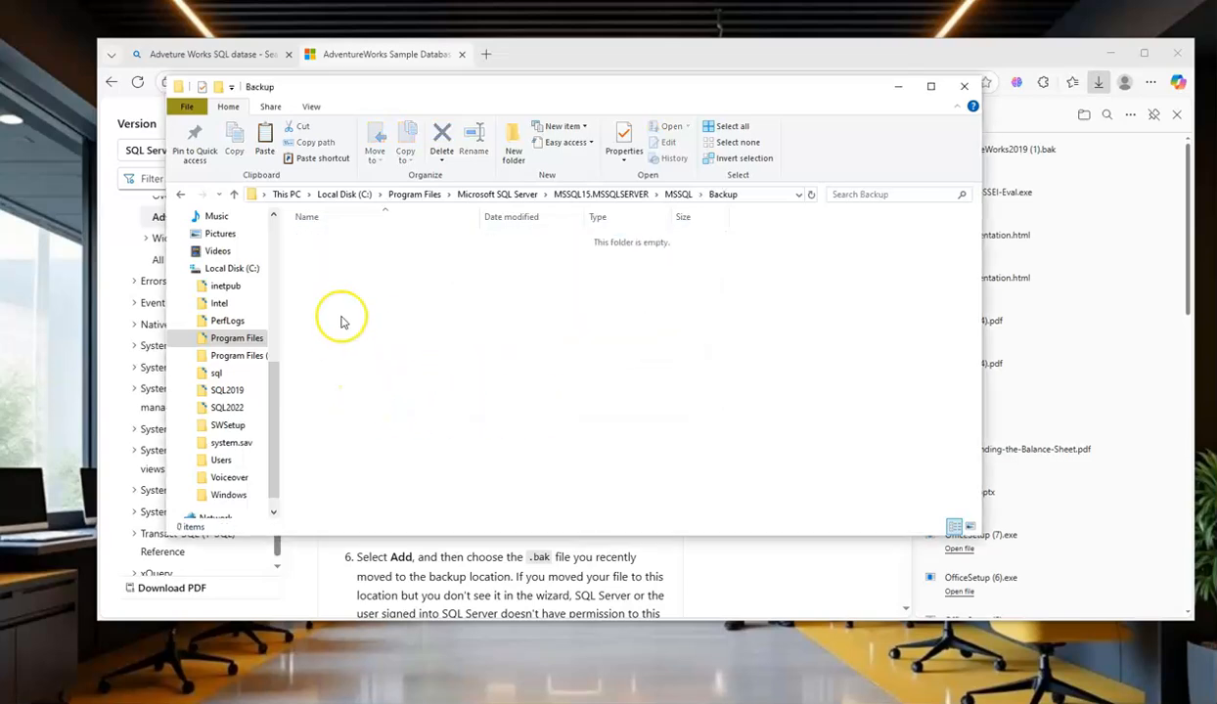
# Paste the copied AdventureWorks2019.bak into the Backup folder and close the folder window after showing its full path
pyautogui.rightClick(384, 325)
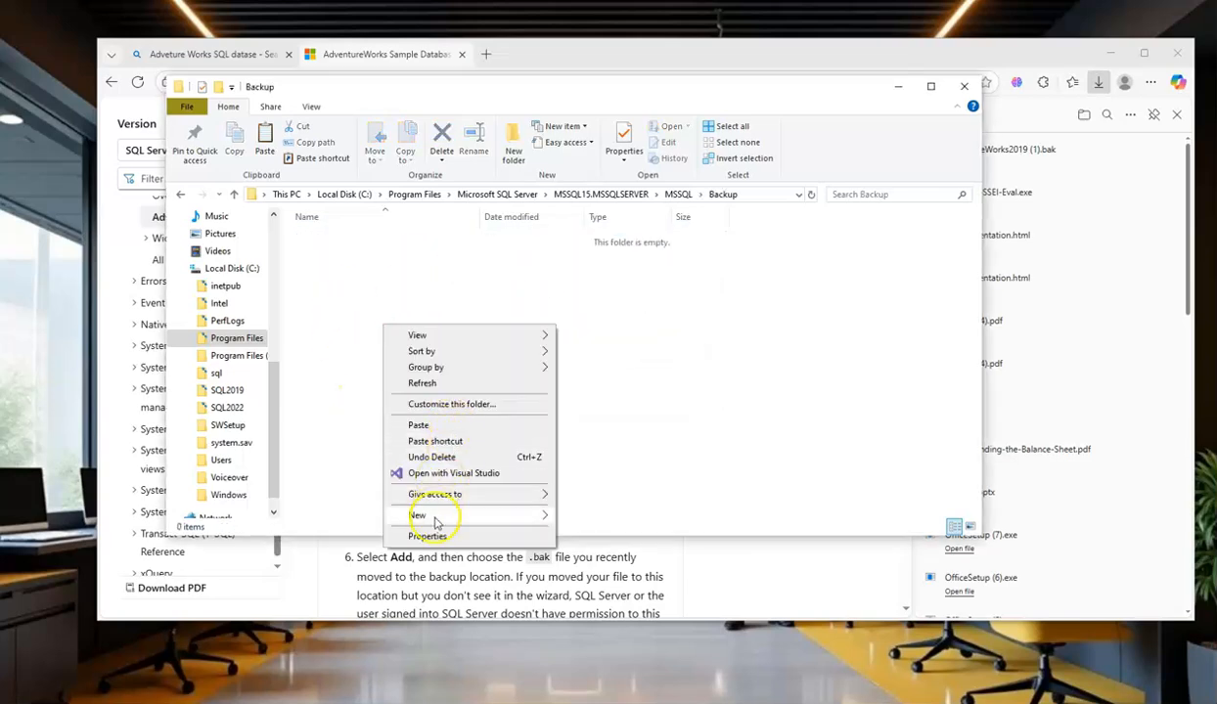
pyautogui.click(419, 425)
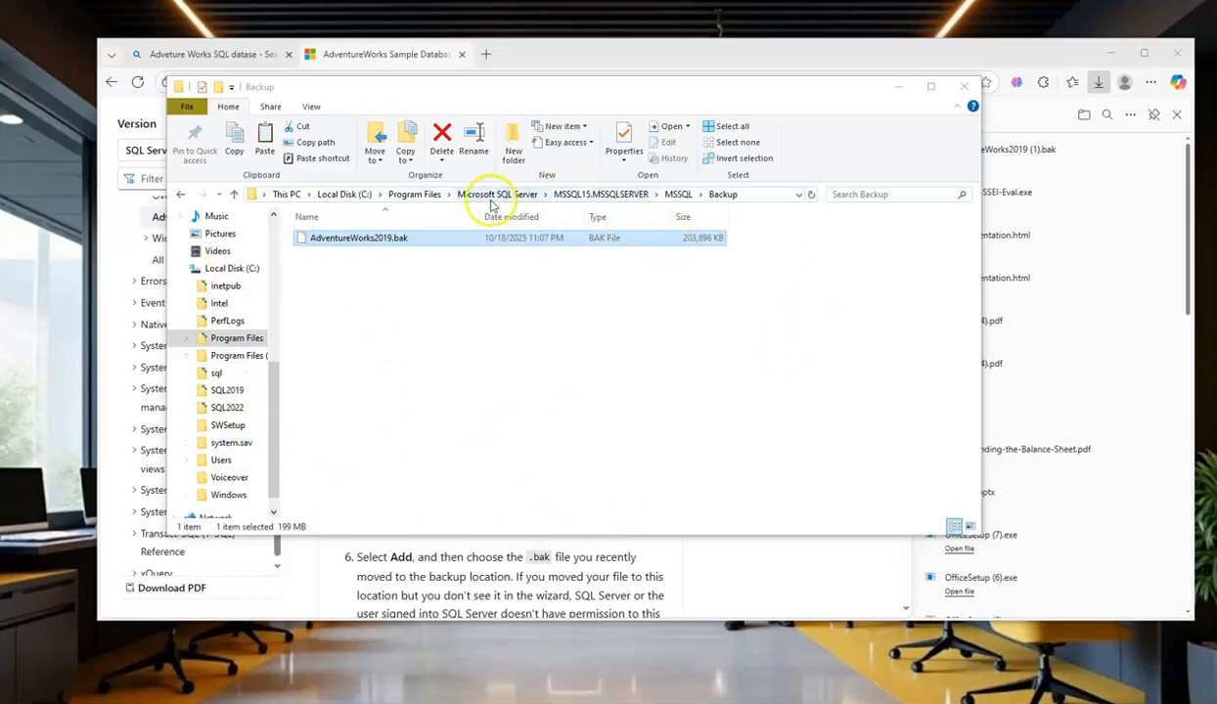
pyautogui.click(750, 196)
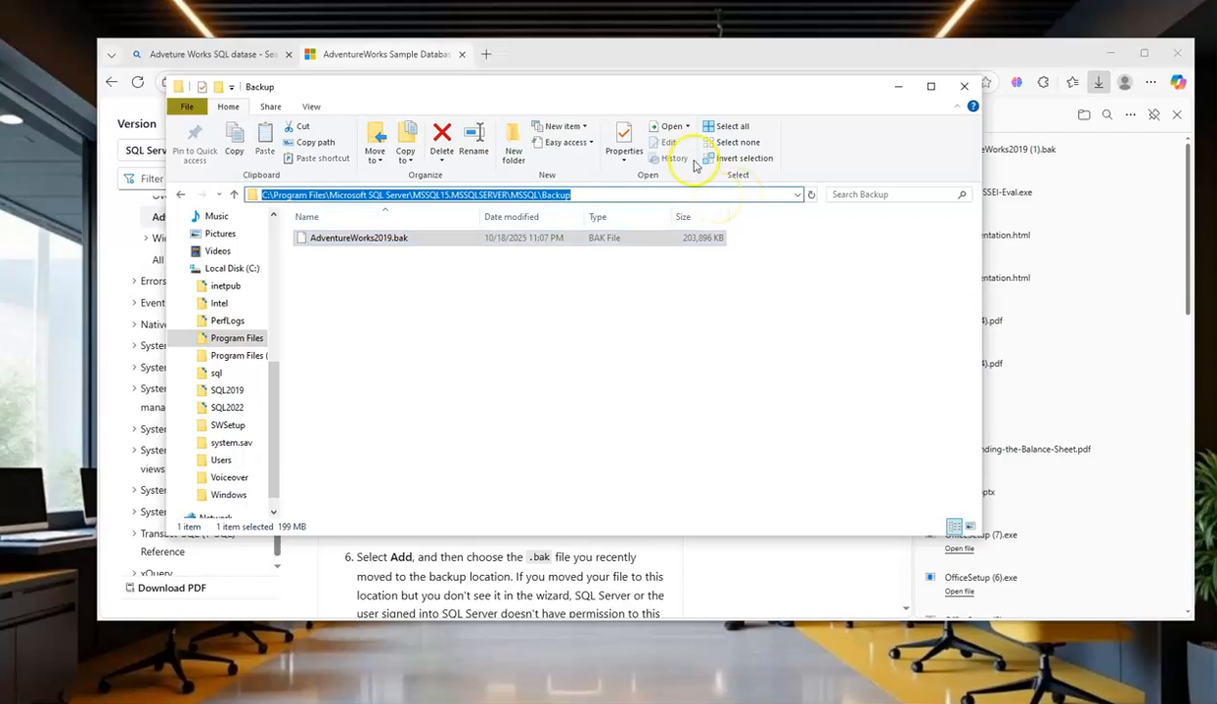
pyautogui.click(961, 93)
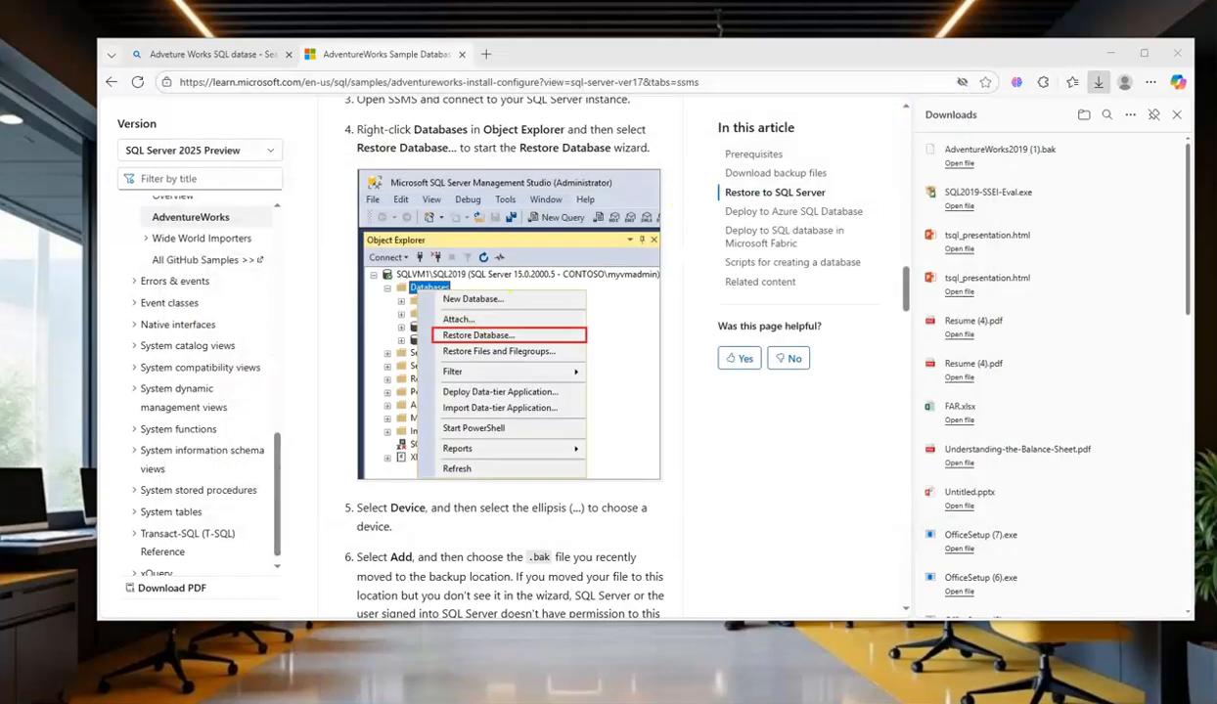
# Switch to SQL Server Management Studio and start Restore Database on the server's Databases folder
pyautogui.click(363, 699)
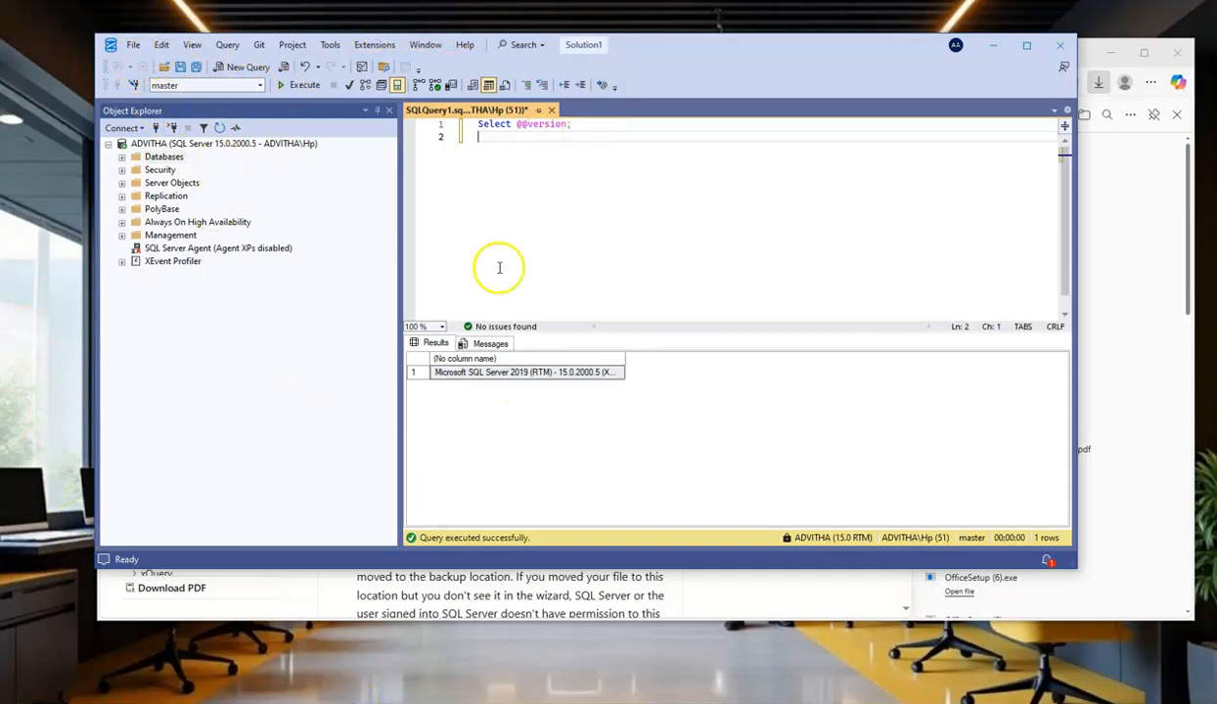
pyautogui.click(156, 159)
pyautogui.rightClick(159, 162)
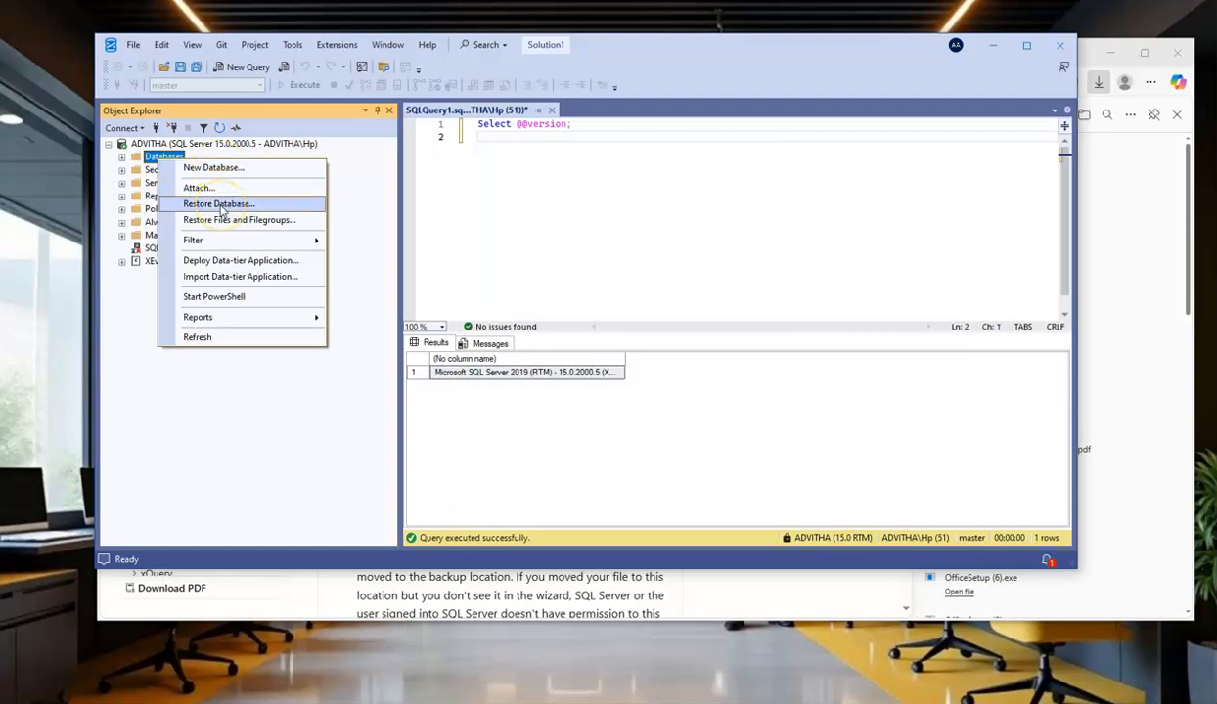
pyautogui.click(221, 204)
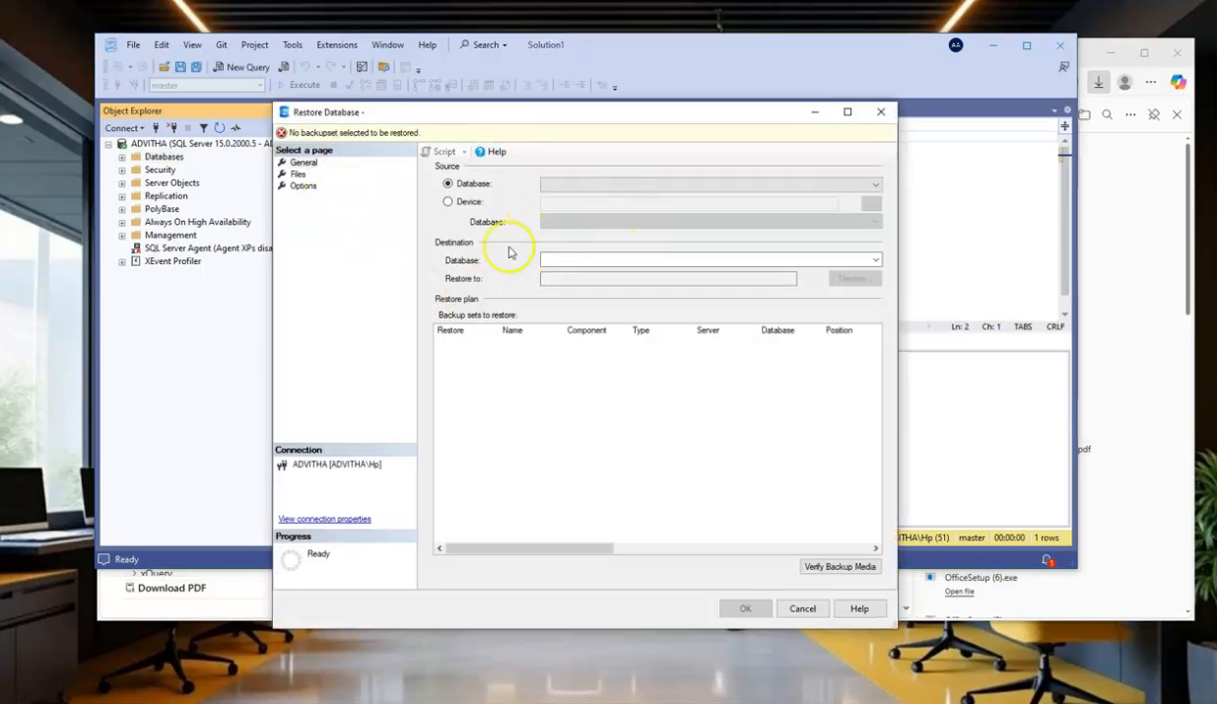
# Add AdventureWorks2019.bak from the server's Backup folder as the device source and restore the AdventureWorks2019 database
pyautogui.click(447, 201)
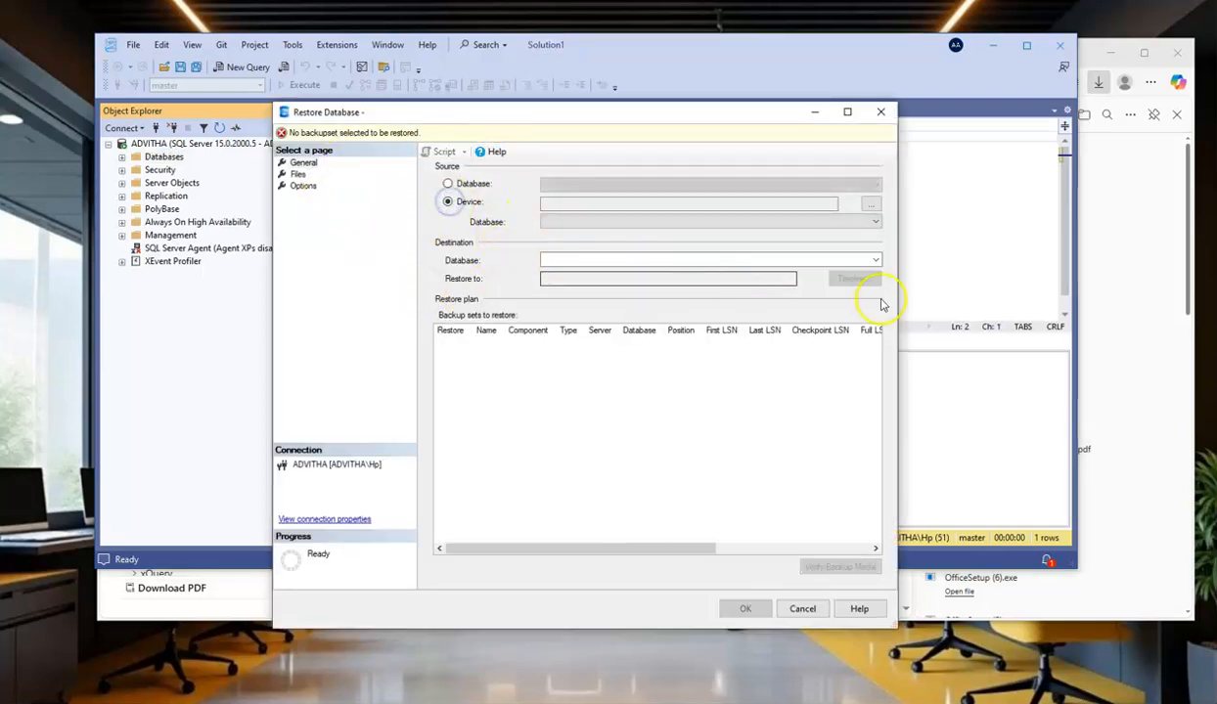
pyautogui.click(870, 204)
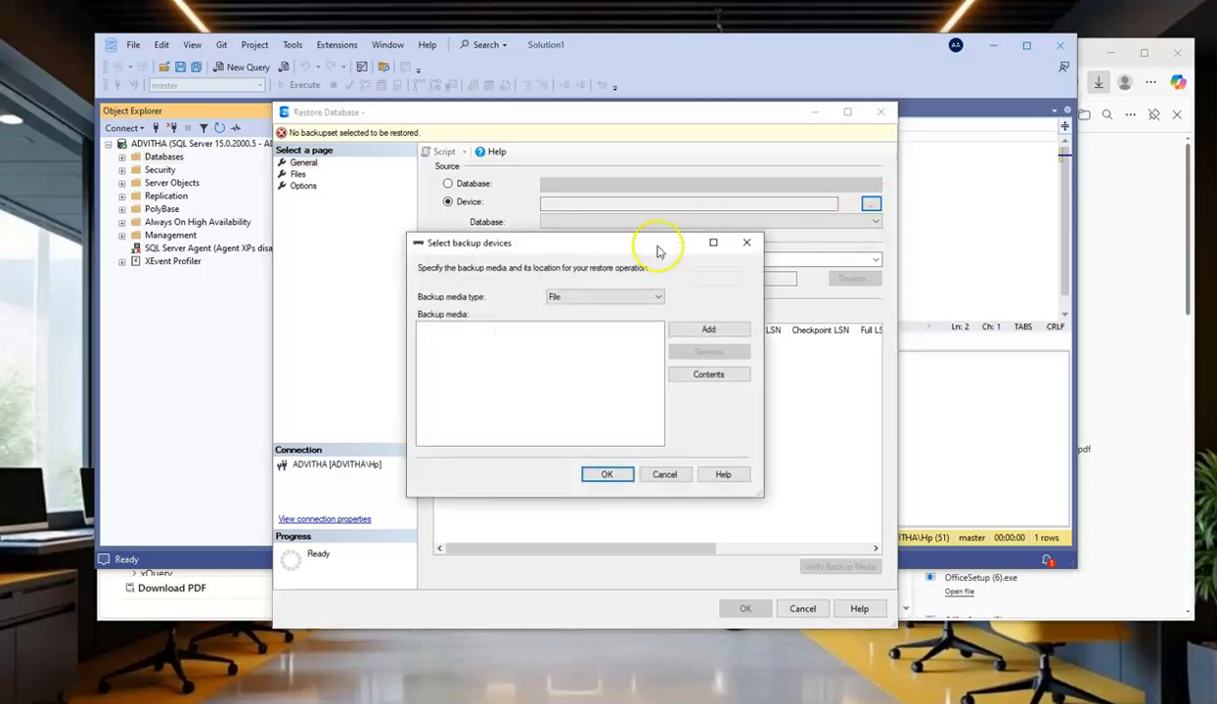
pyautogui.click(692, 332)
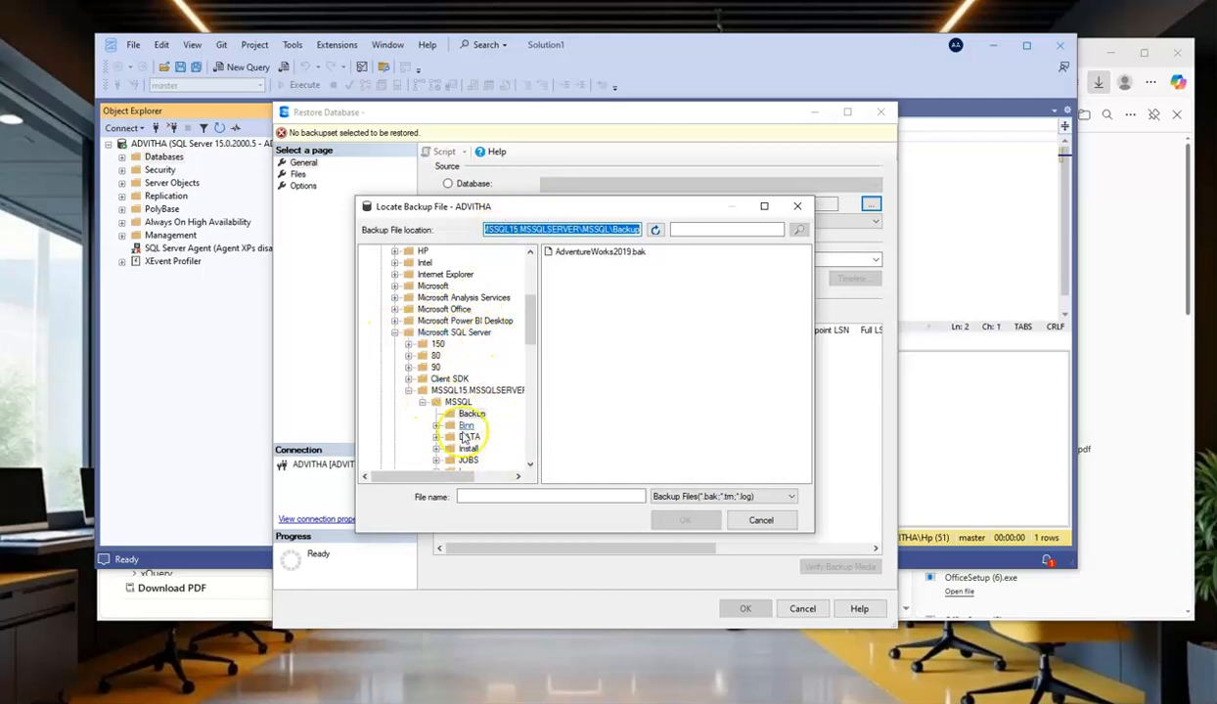
pyautogui.click(595, 253)
pyautogui.click(680, 521)
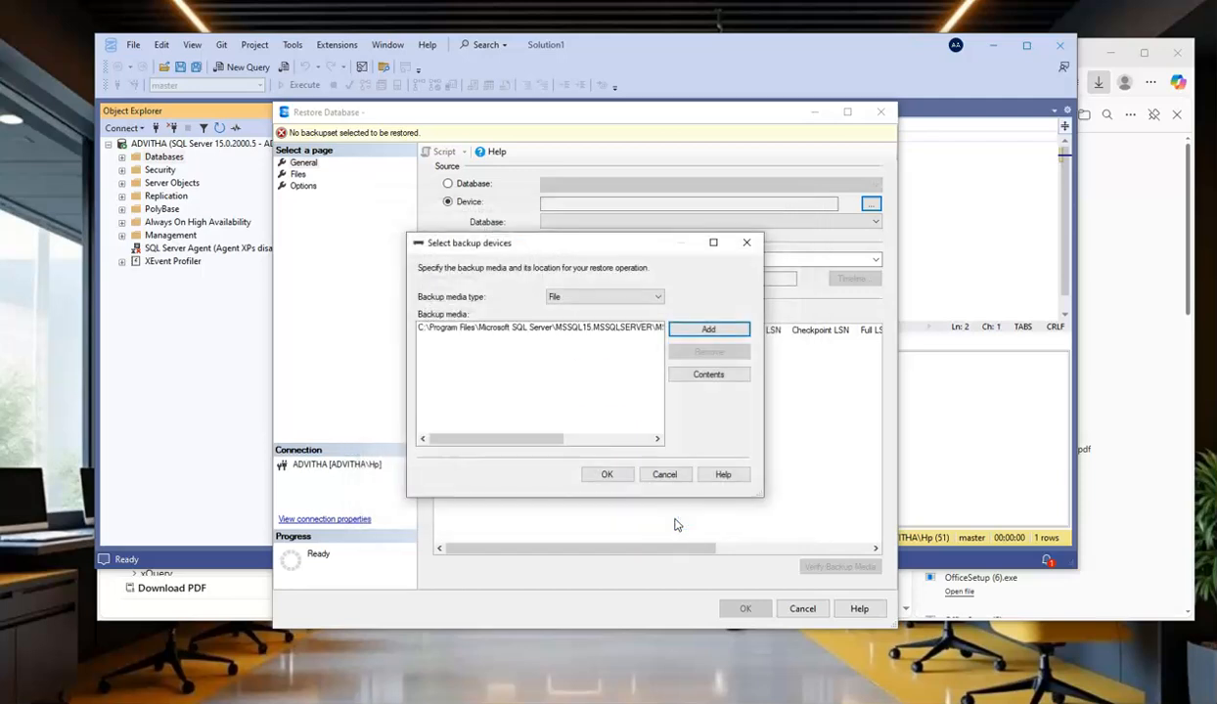
pyautogui.click(607, 475)
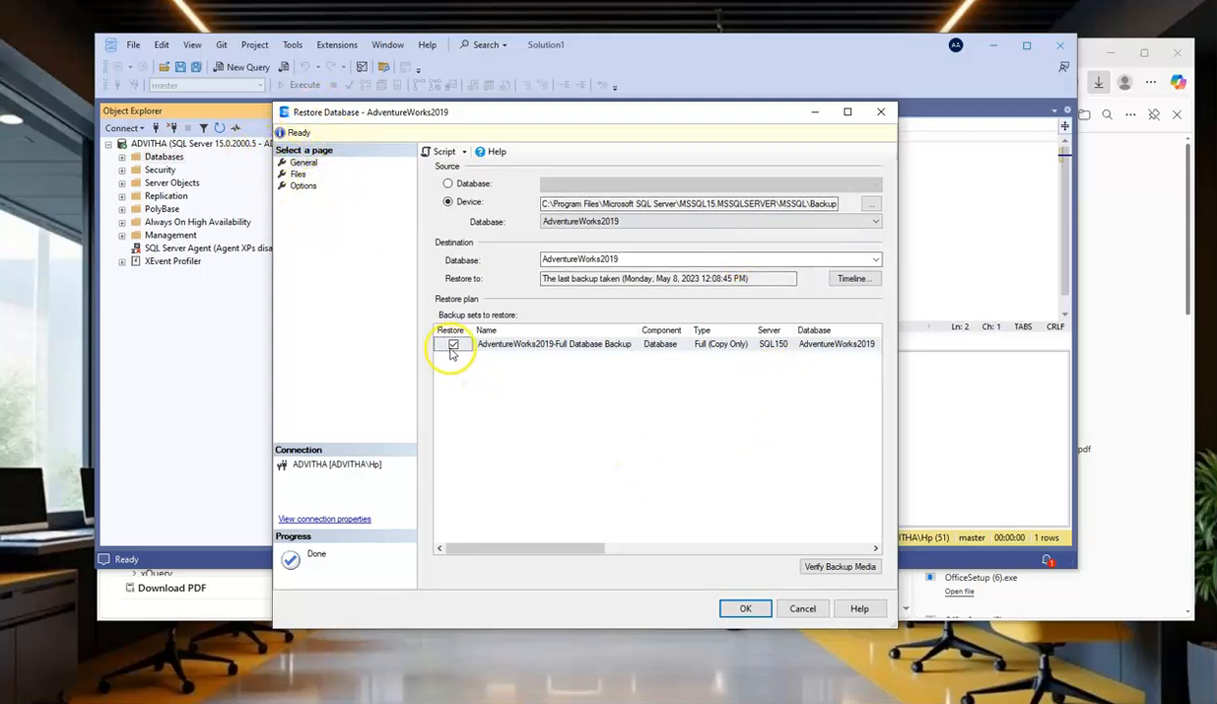
pyautogui.click(747, 610)
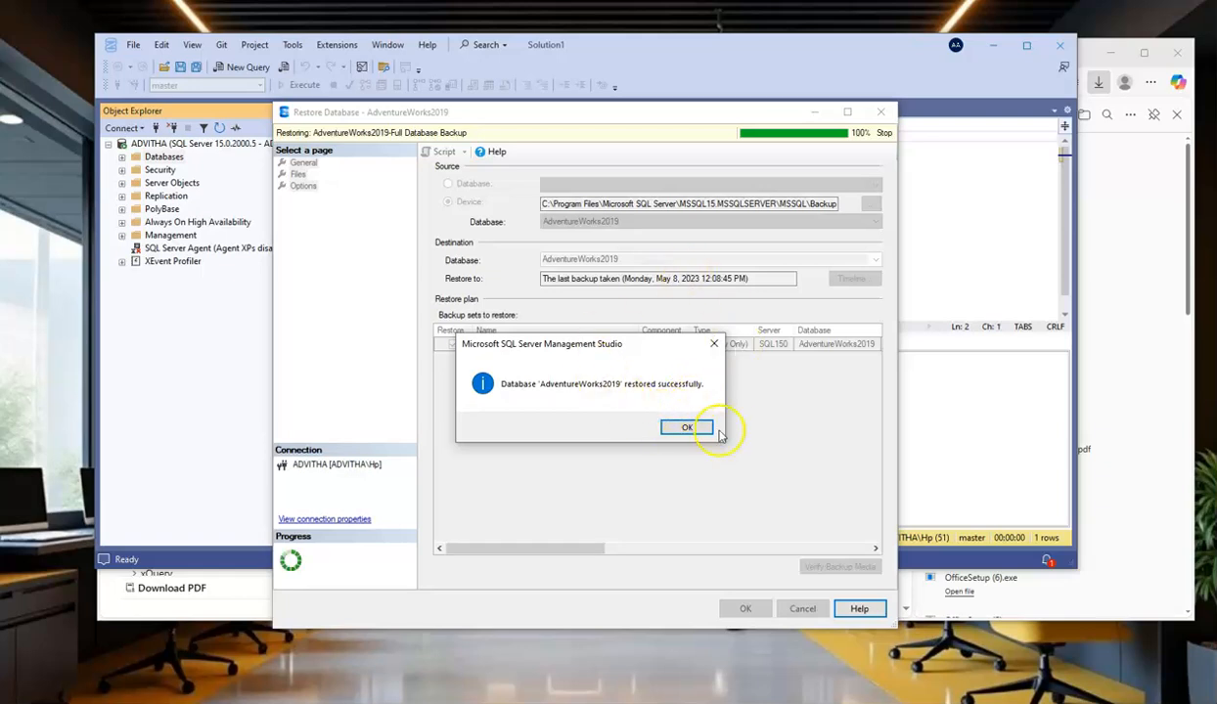
pyautogui.click(687, 429)
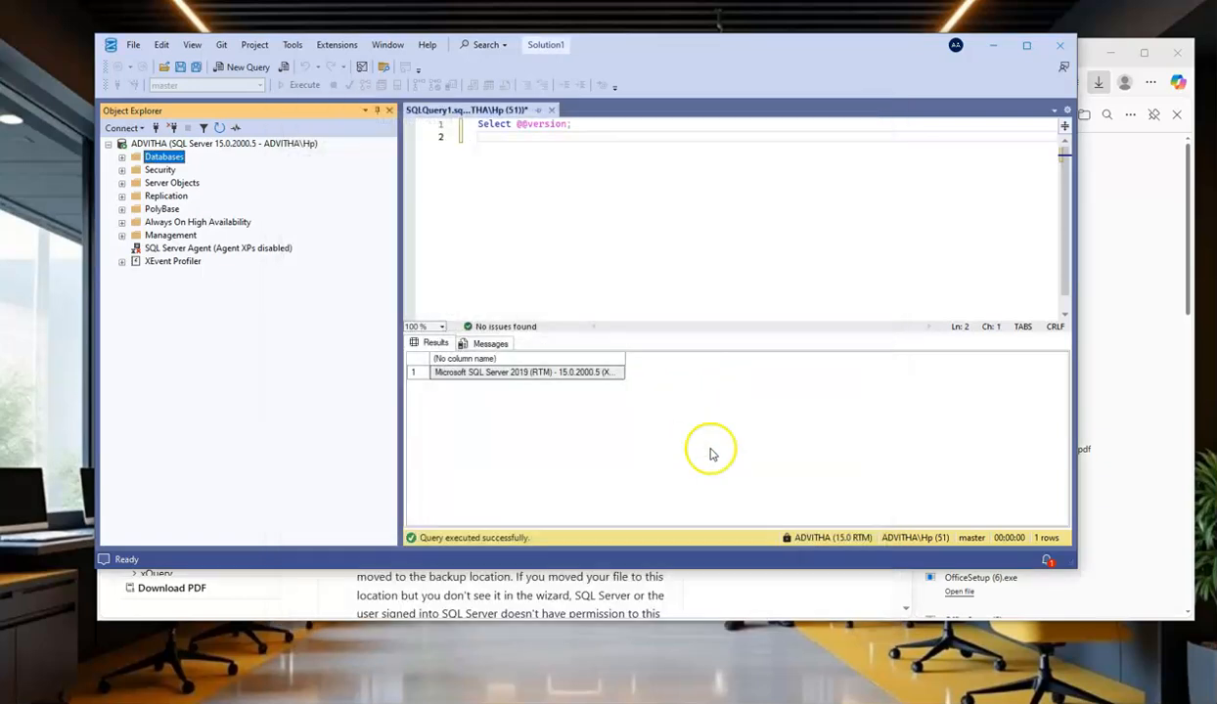
# Expand Databases and examine the contents of AdventureWorks2019, System Databases and Database Snapshots
pyautogui.click(121, 157)
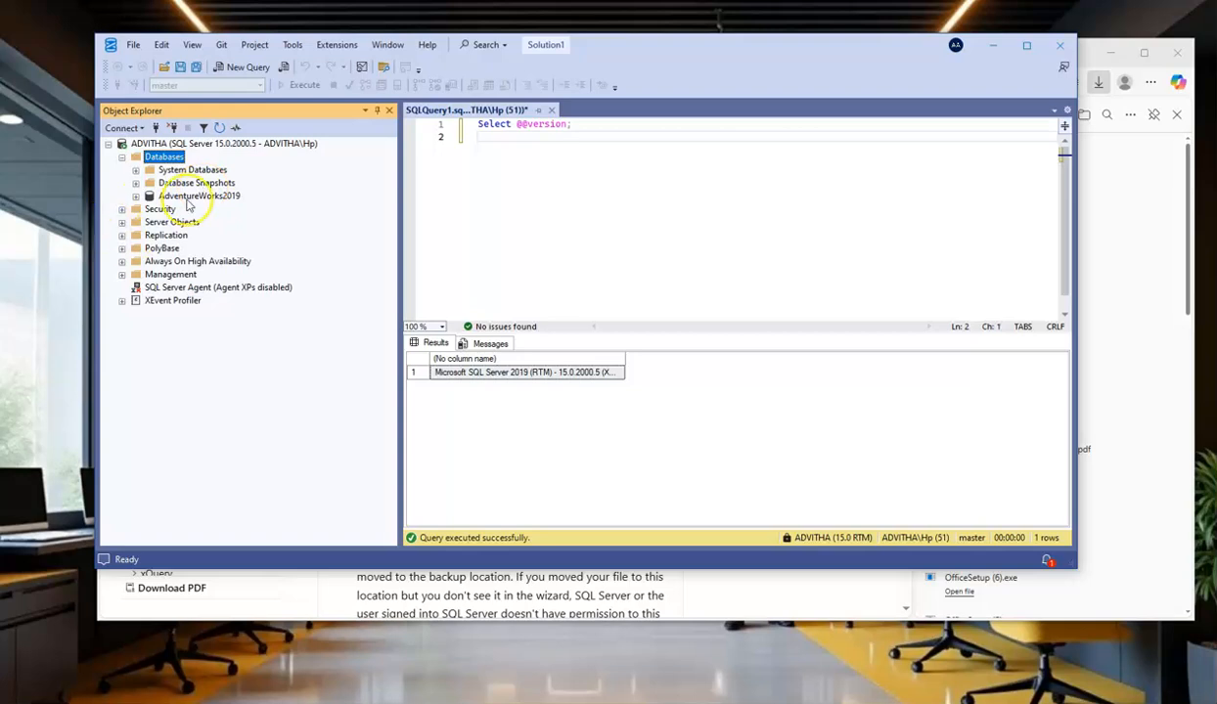
pyautogui.click(135, 197)
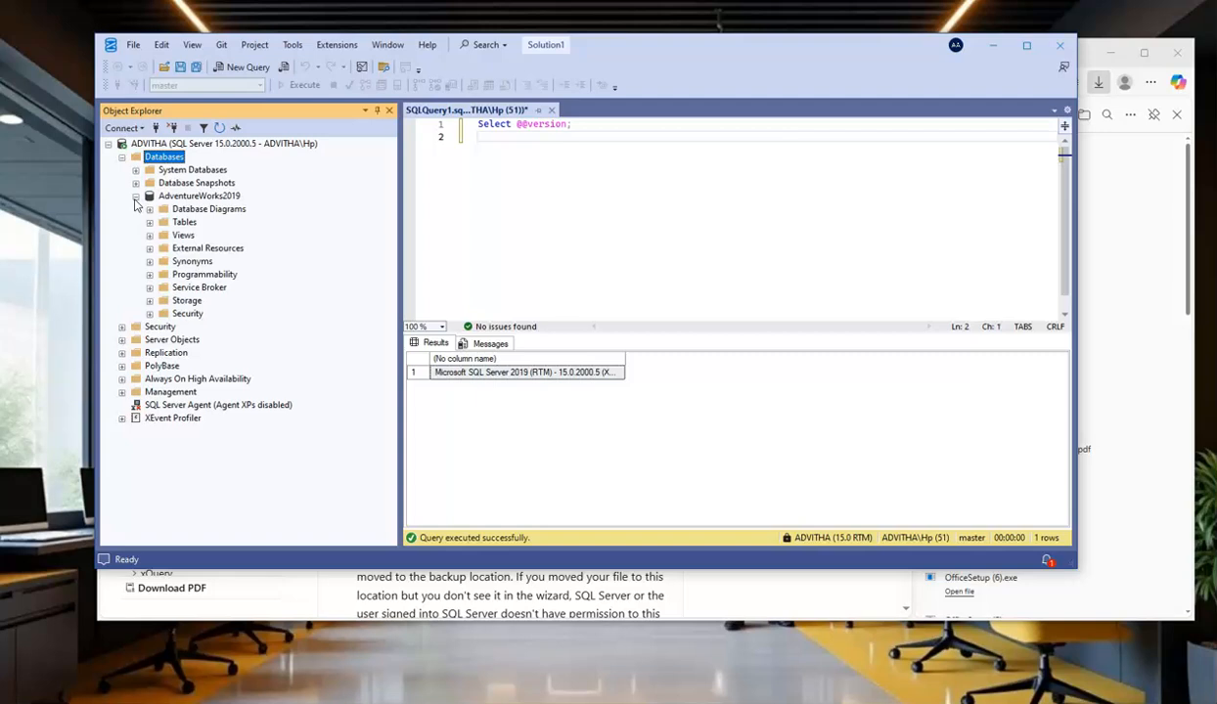
pyautogui.click(135, 171)
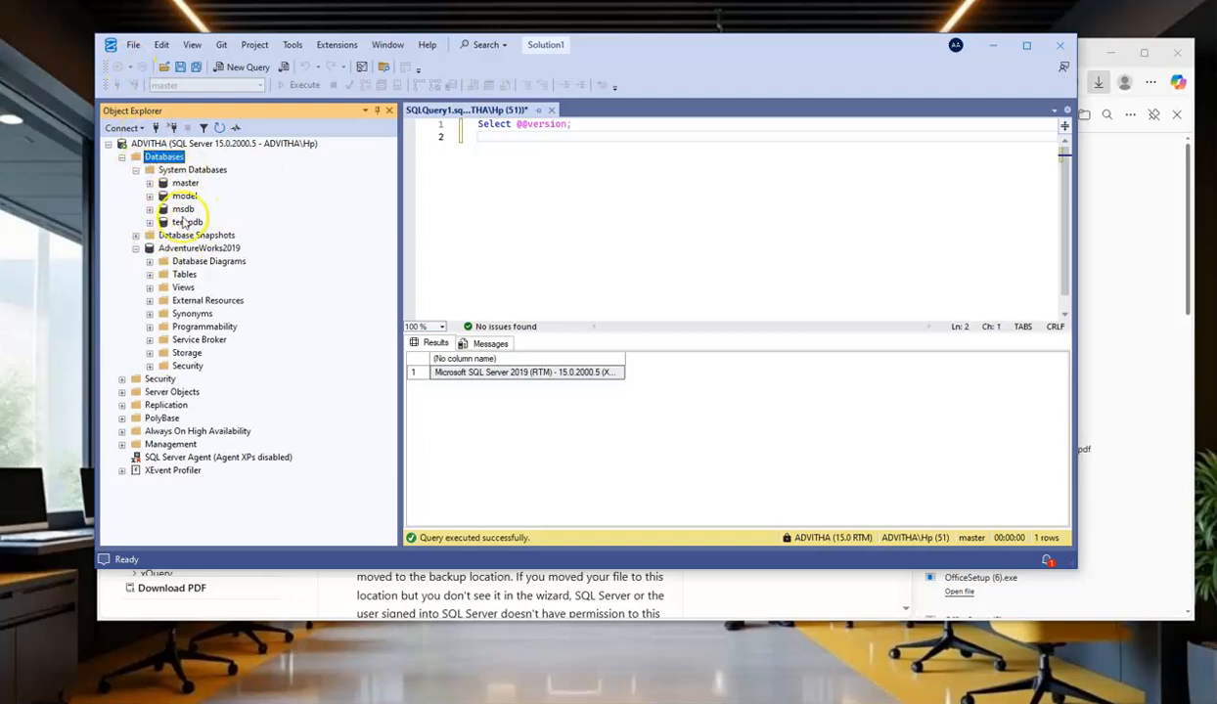
pyautogui.click(135, 236)
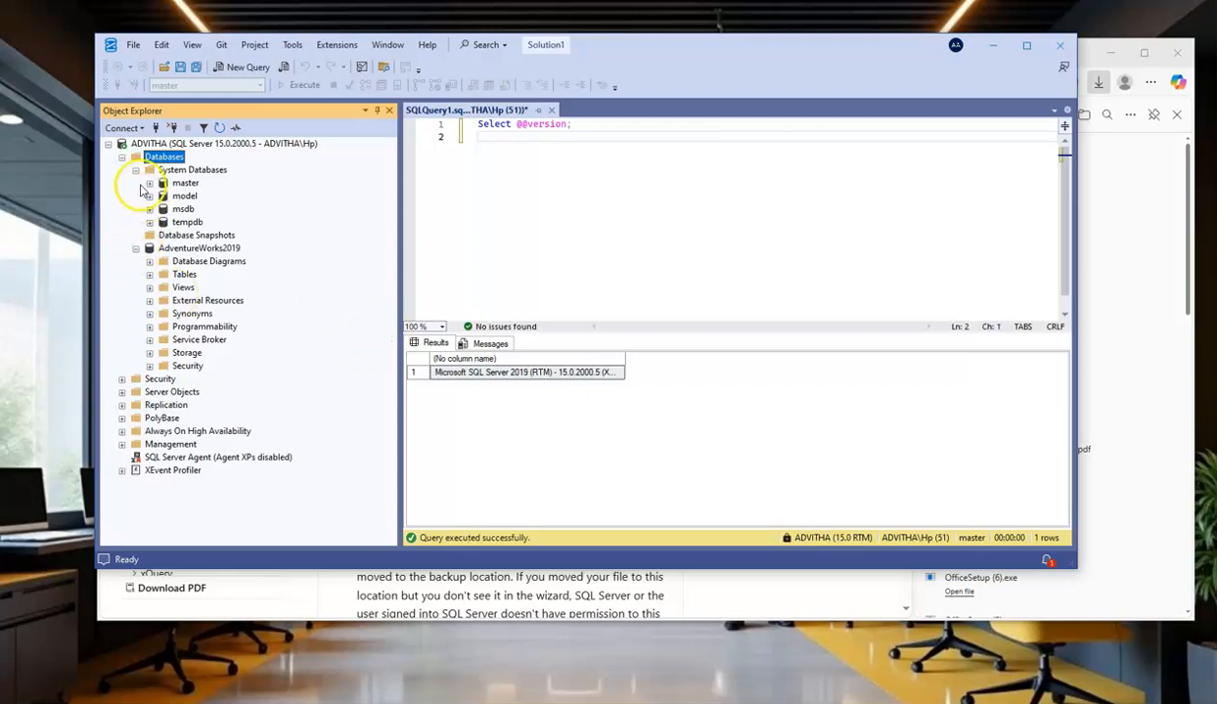
# Collapse System Databases and examine the Database Diagrams and Tables folders of AdventureWorks2019
pyautogui.click(136, 170)
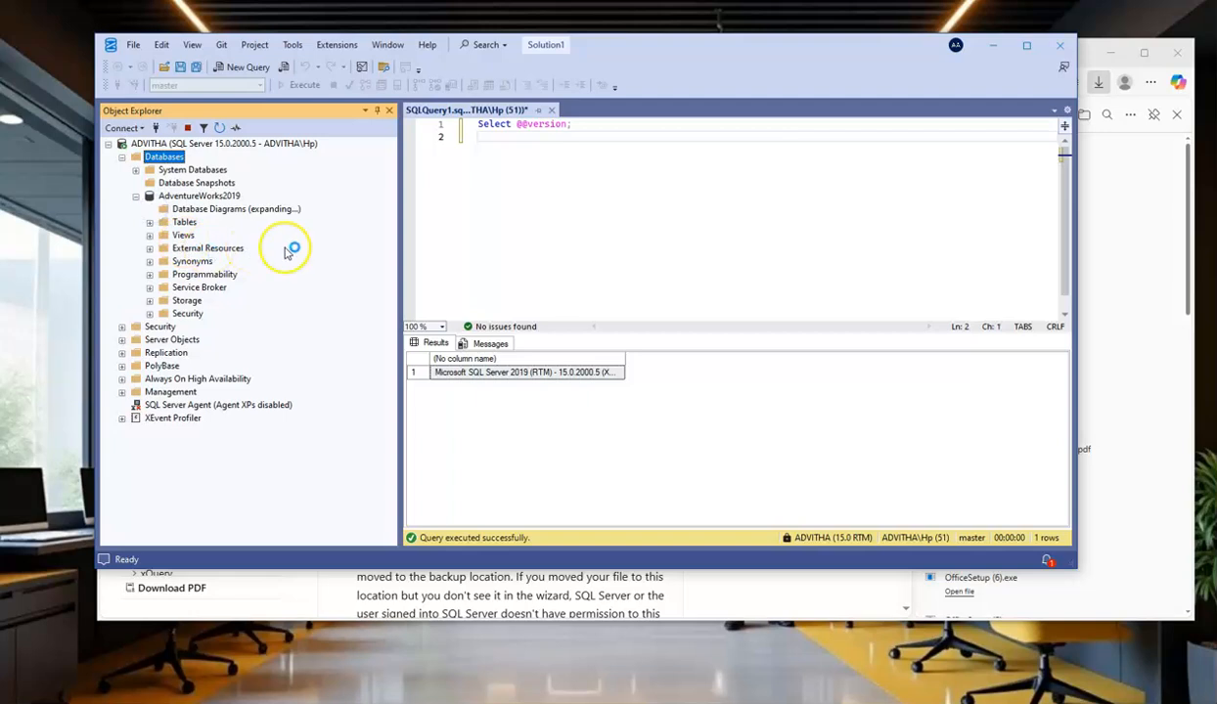
pyautogui.click(704, 331)
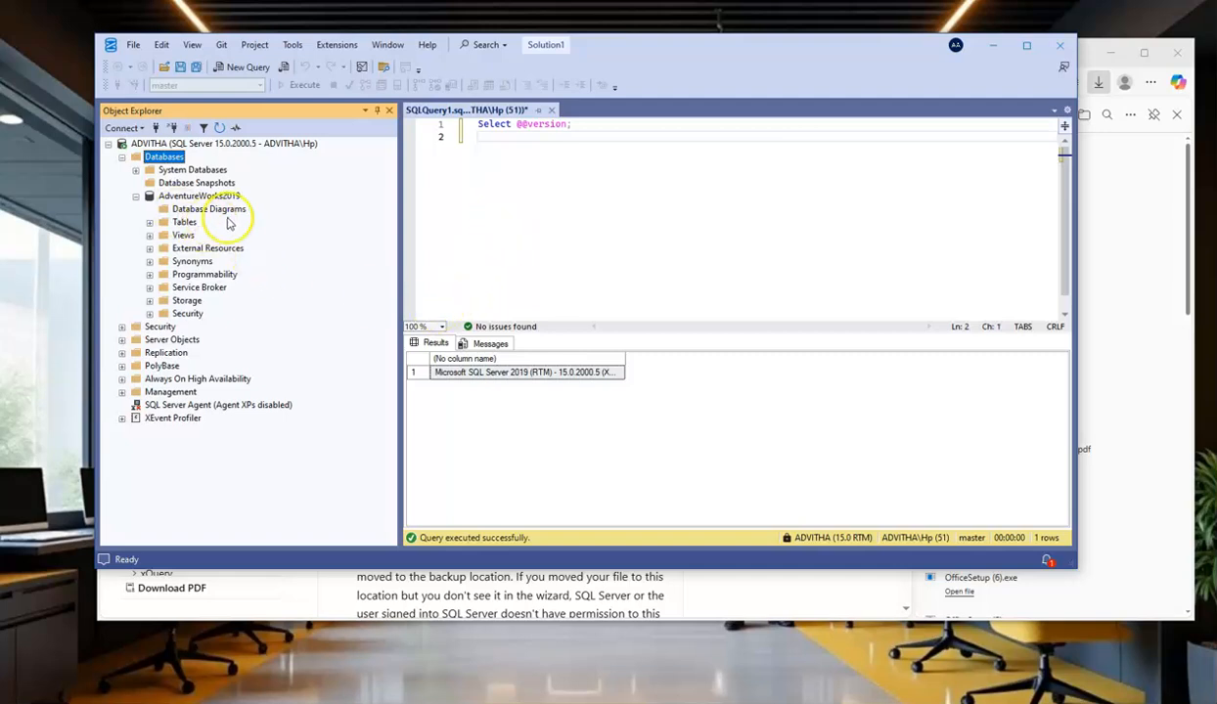
pyautogui.click(148, 222)
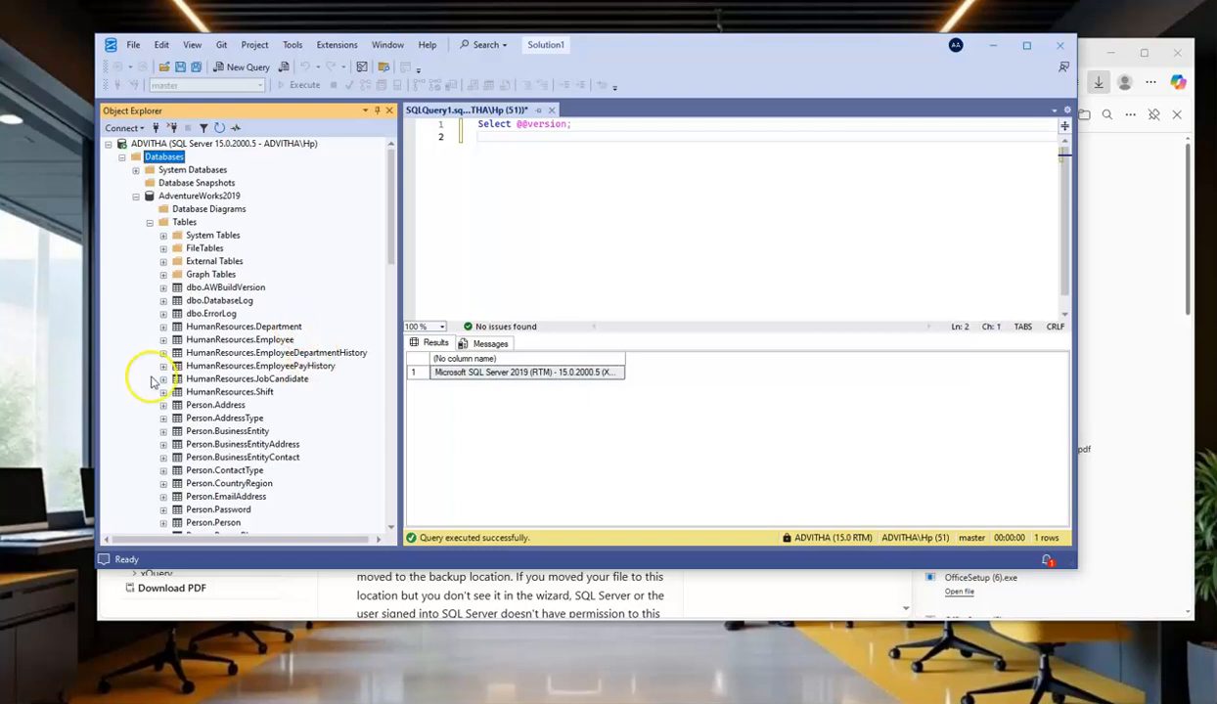
pyautogui.scroll(-7, 248, 344)
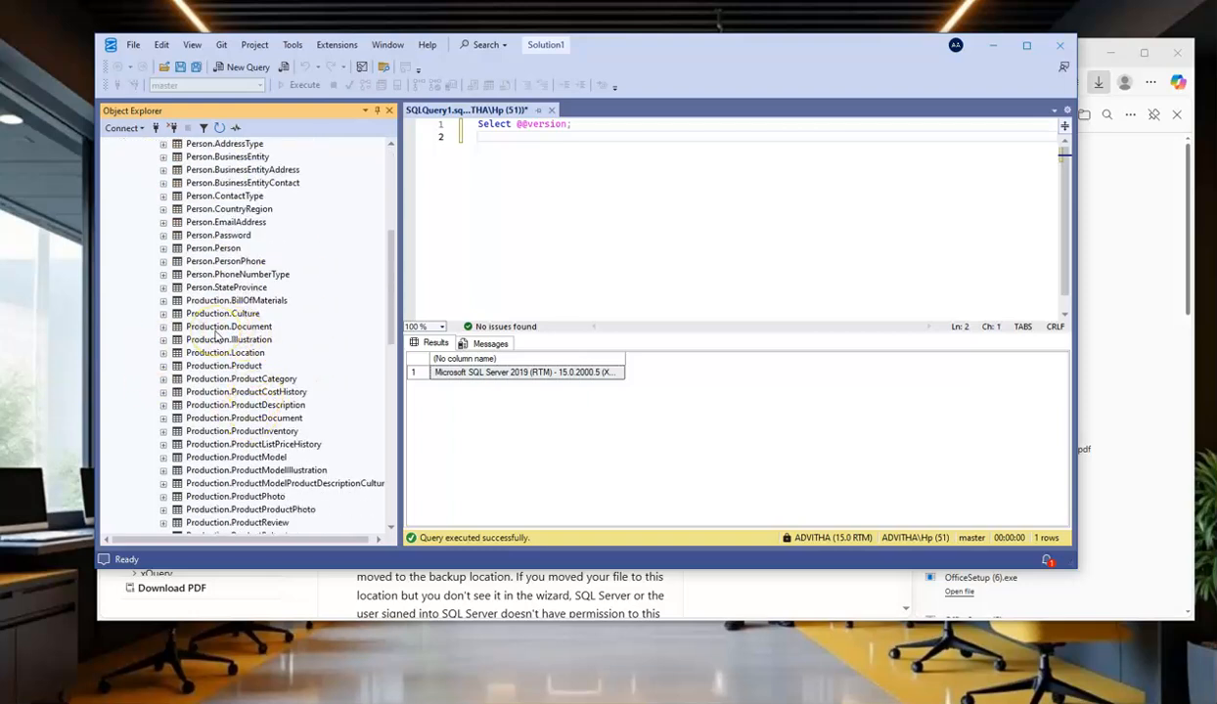
pyautogui.scroll(-8, 218, 336)
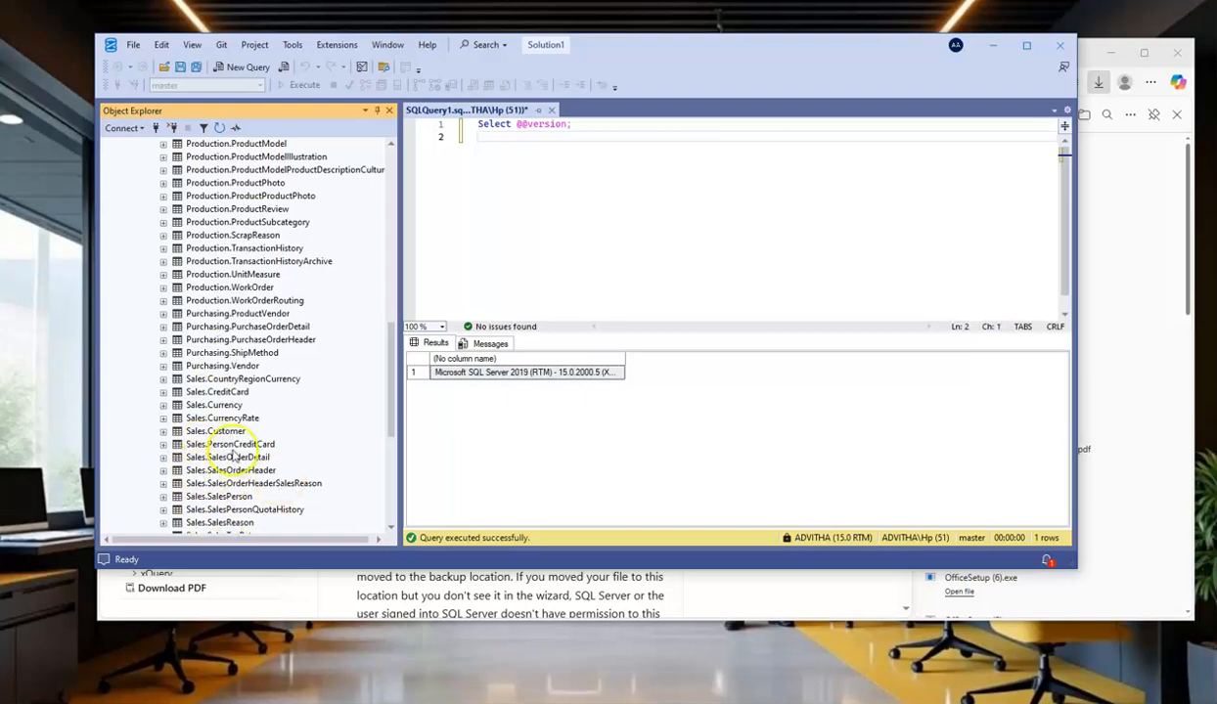
pyautogui.scroll(-5, 233, 456)
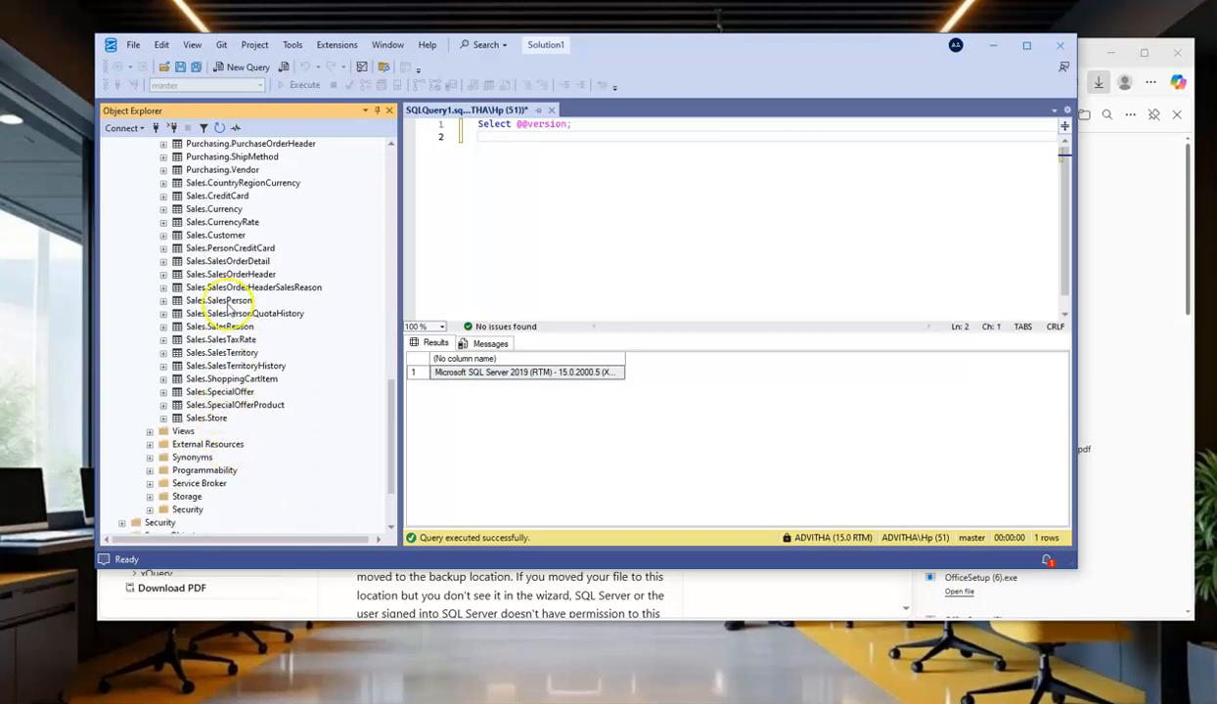
pyautogui.scroll(2, 223, 315)
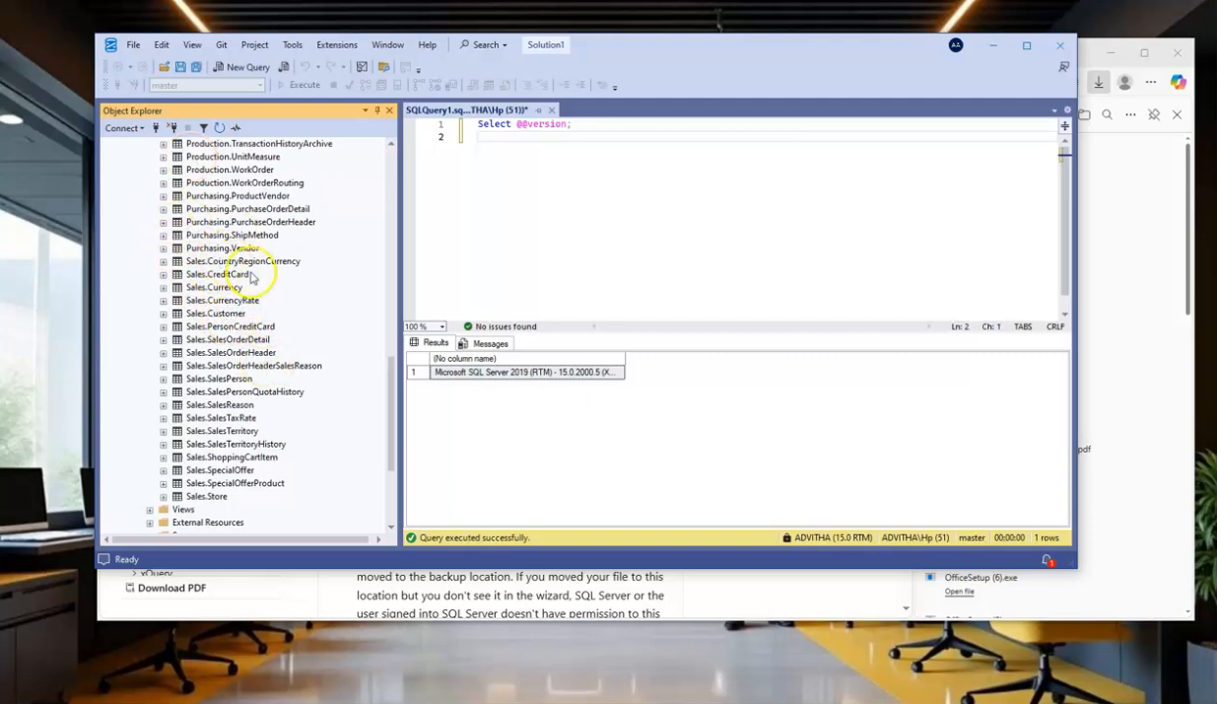
pyautogui.scroll(6, 253, 278)
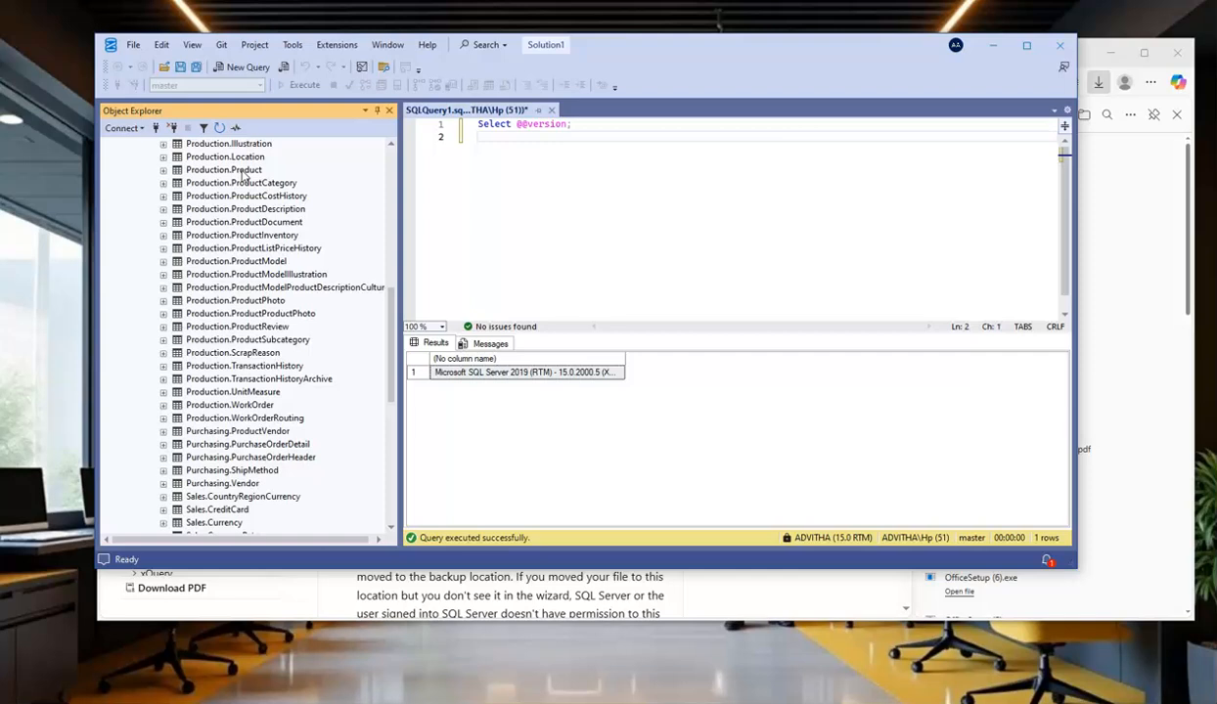
pyautogui.scroll(15, 307, 381)
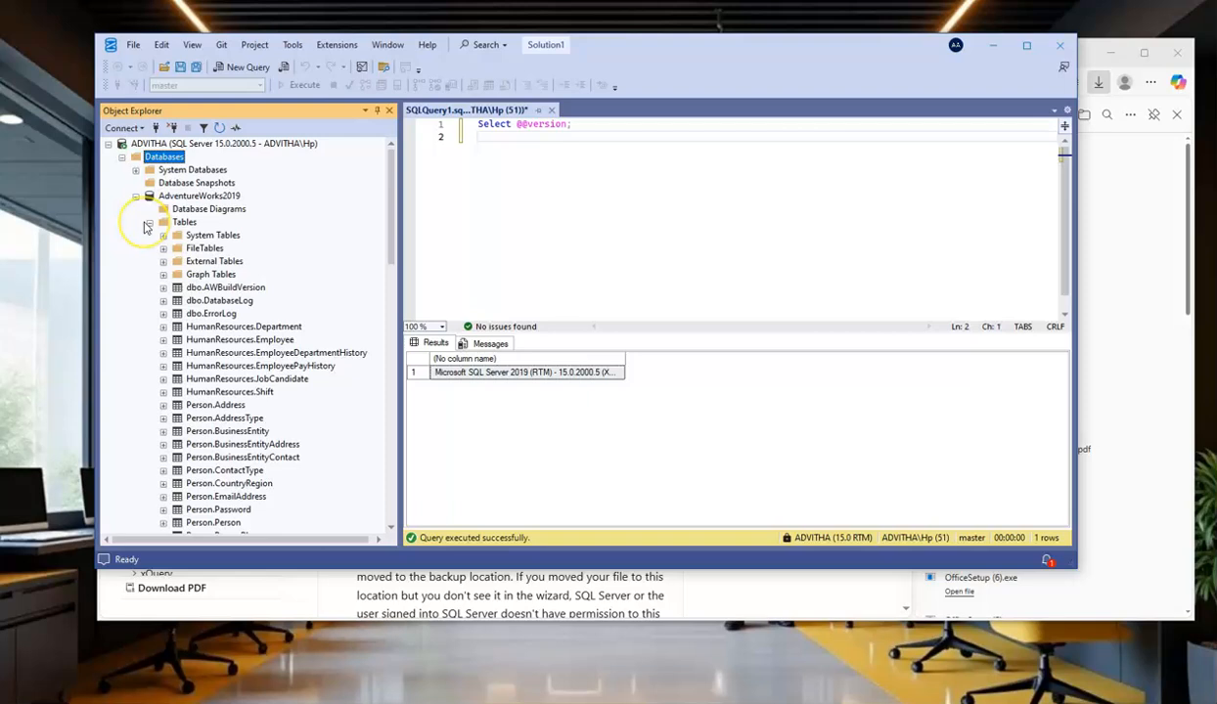
# Collapse the AdventureWorks2019 database and take a brief look inside System Databases
pyautogui.click(137, 197)
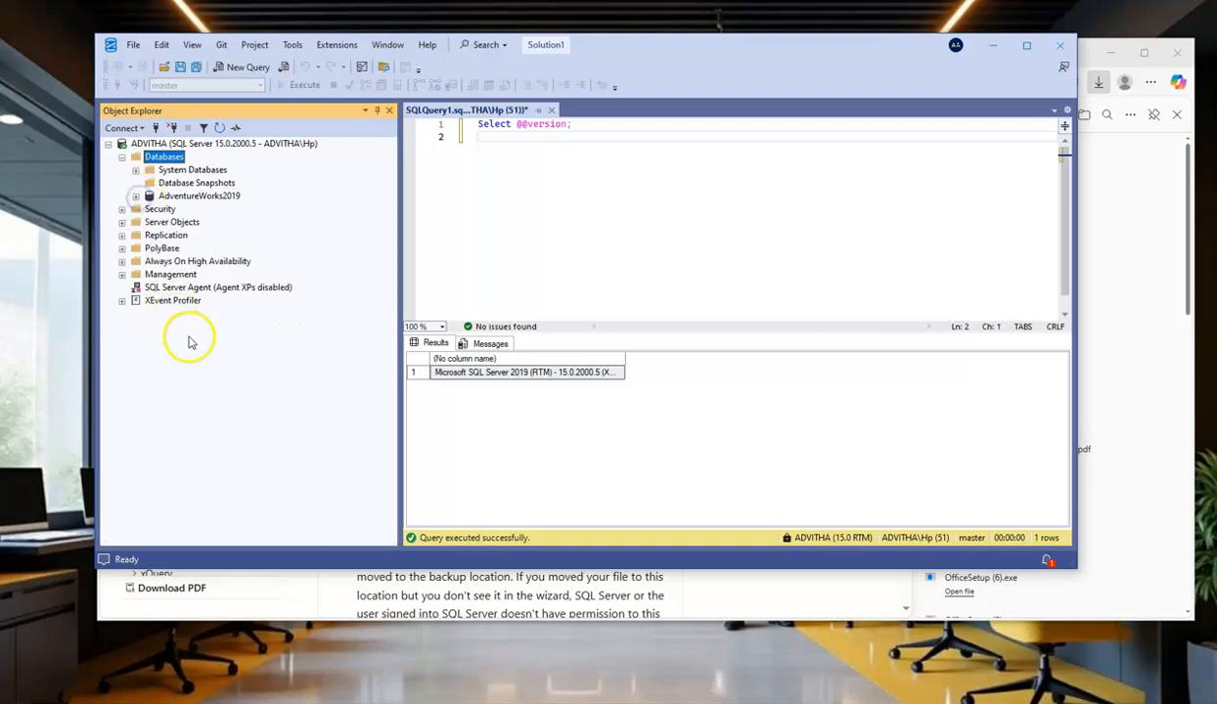
pyautogui.click(136, 171)
pyautogui.click(136, 170)
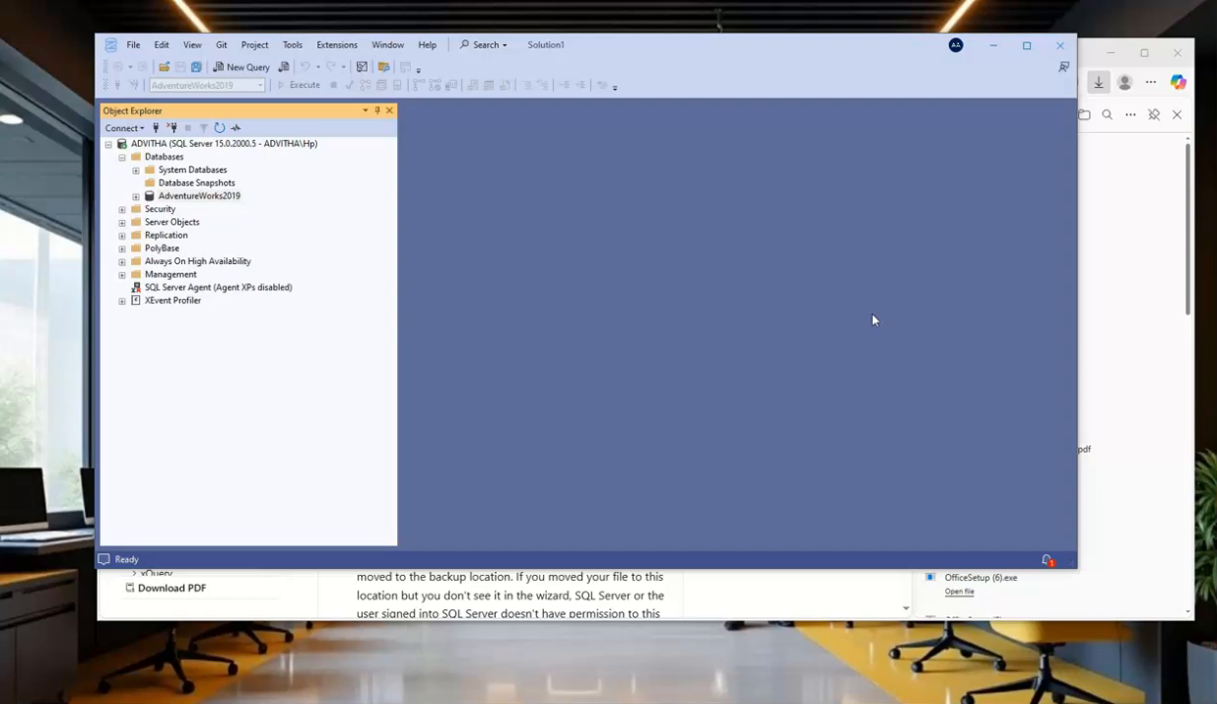
# Expand AdventureWorks2019 and look through its tables across the HumanResources, Person, Production, Purchasing and Sales schemas
pyautogui.click(136, 197)
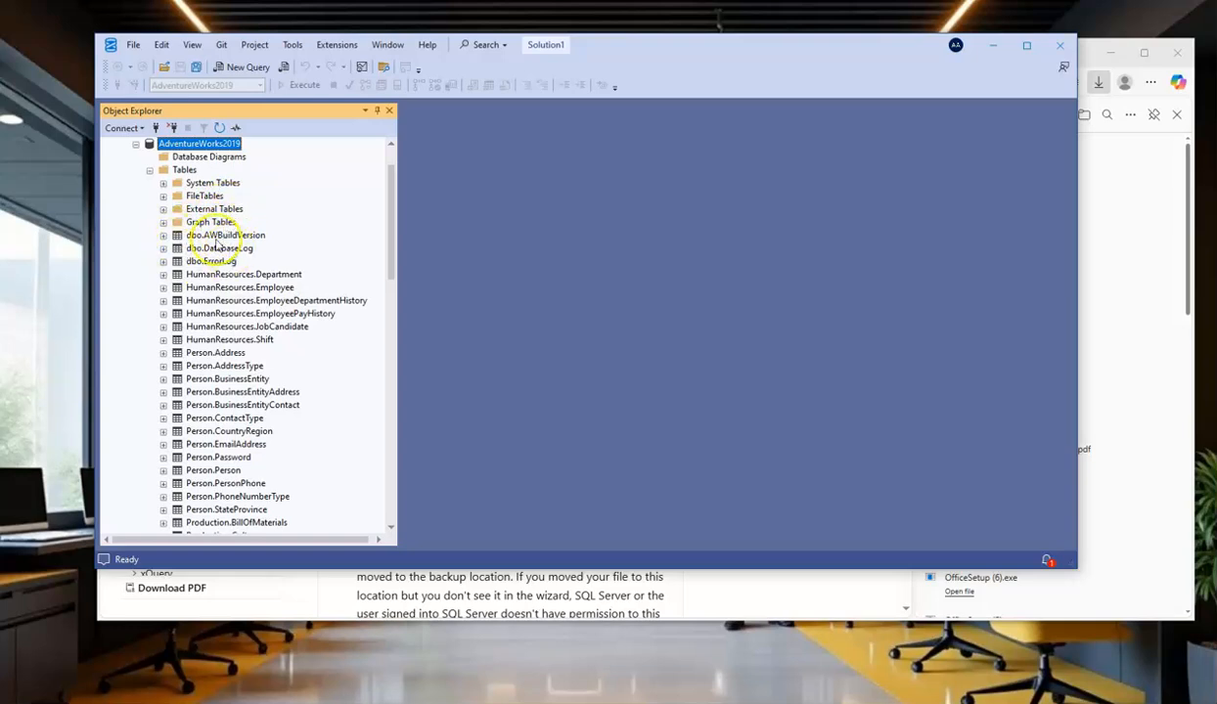
pyautogui.scroll(-3, 200, 357)
pyautogui.scroll(-10, 199, 362)
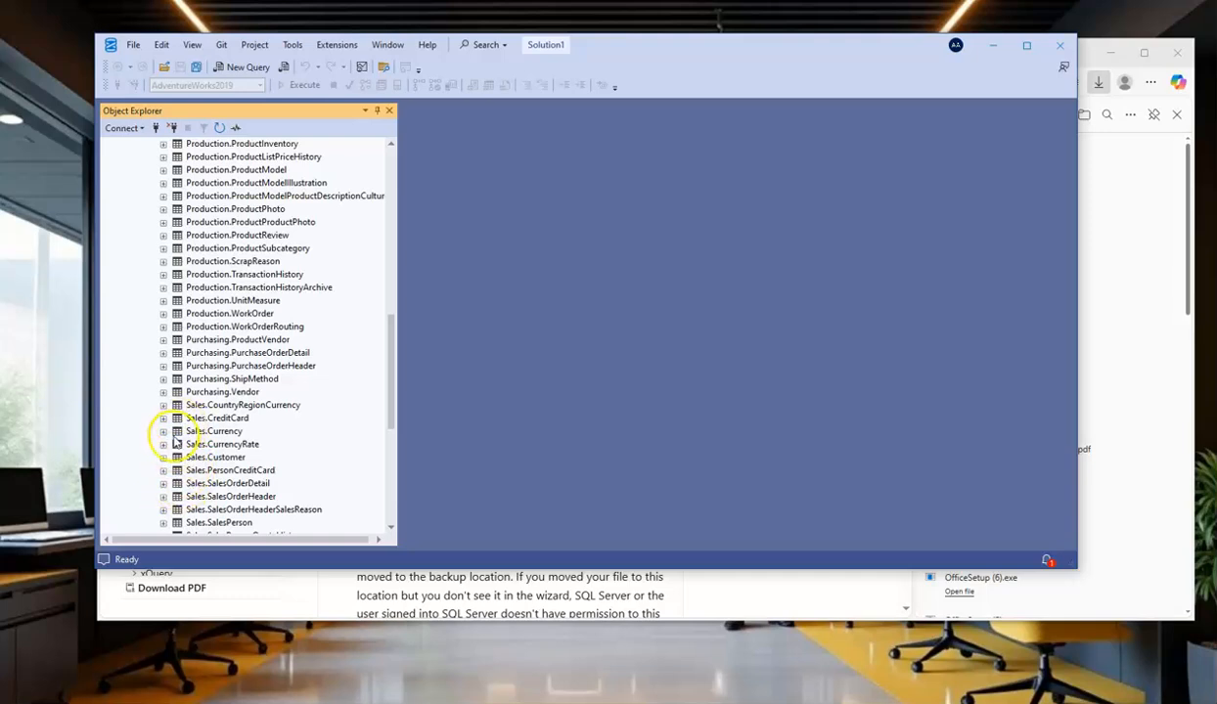
pyautogui.scroll(-5, 200, 313)
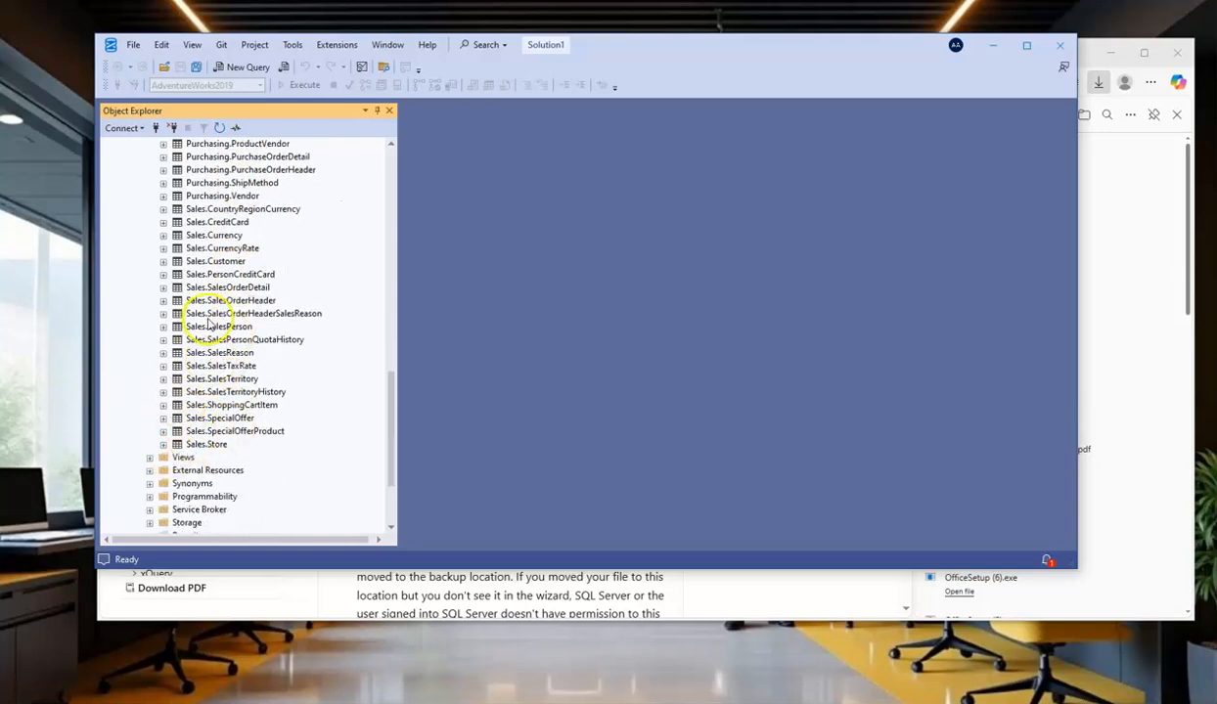
pyautogui.scroll(12, 232, 415)
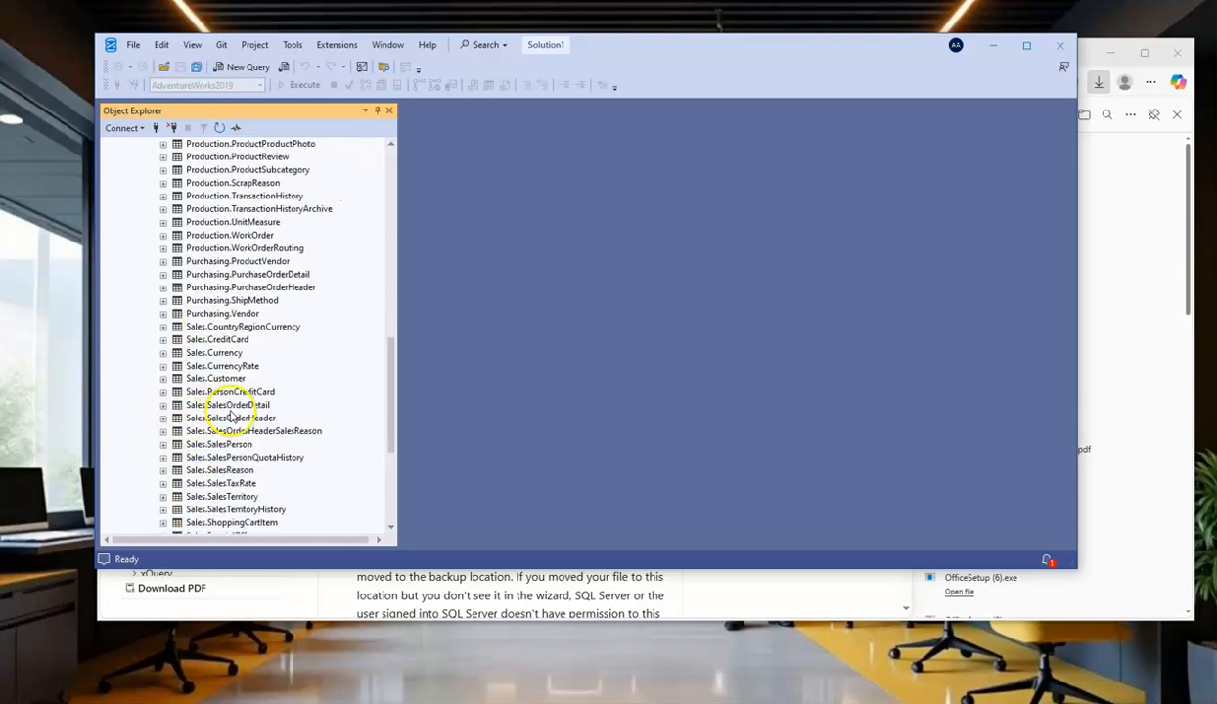
pyautogui.scroll(7, 223, 318)
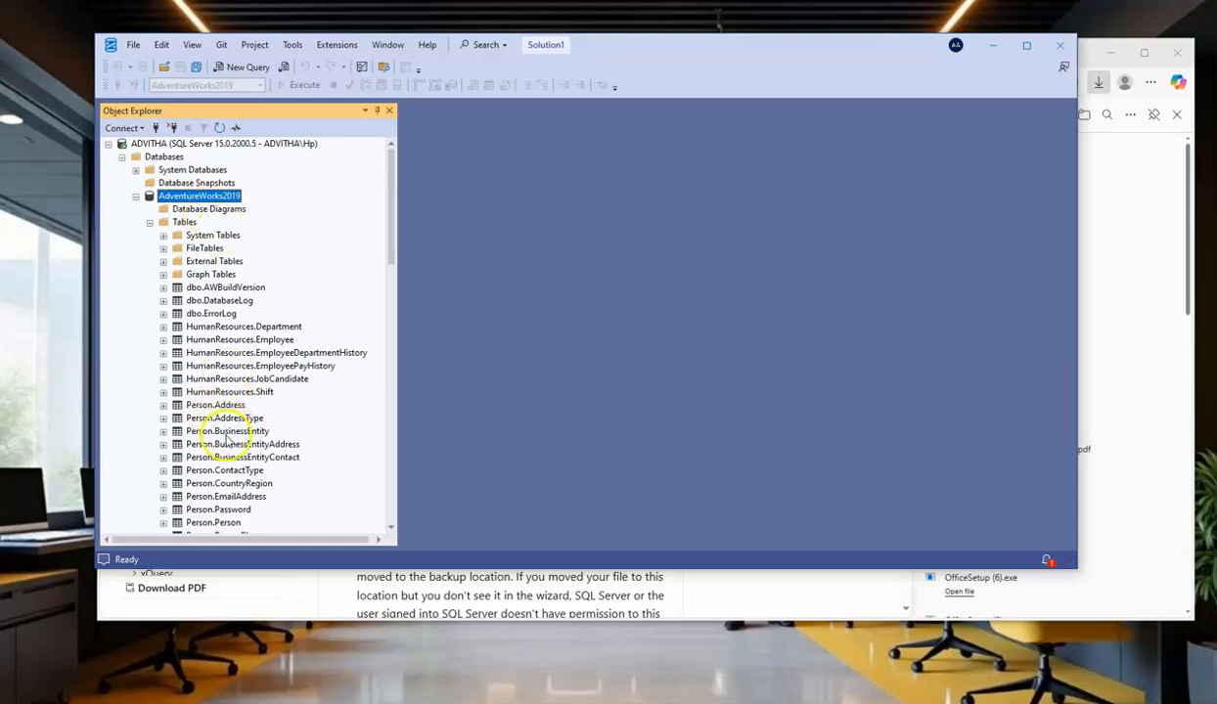
pyautogui.scroll(-3, 223, 426)
pyautogui.scroll(-1, 223, 426)
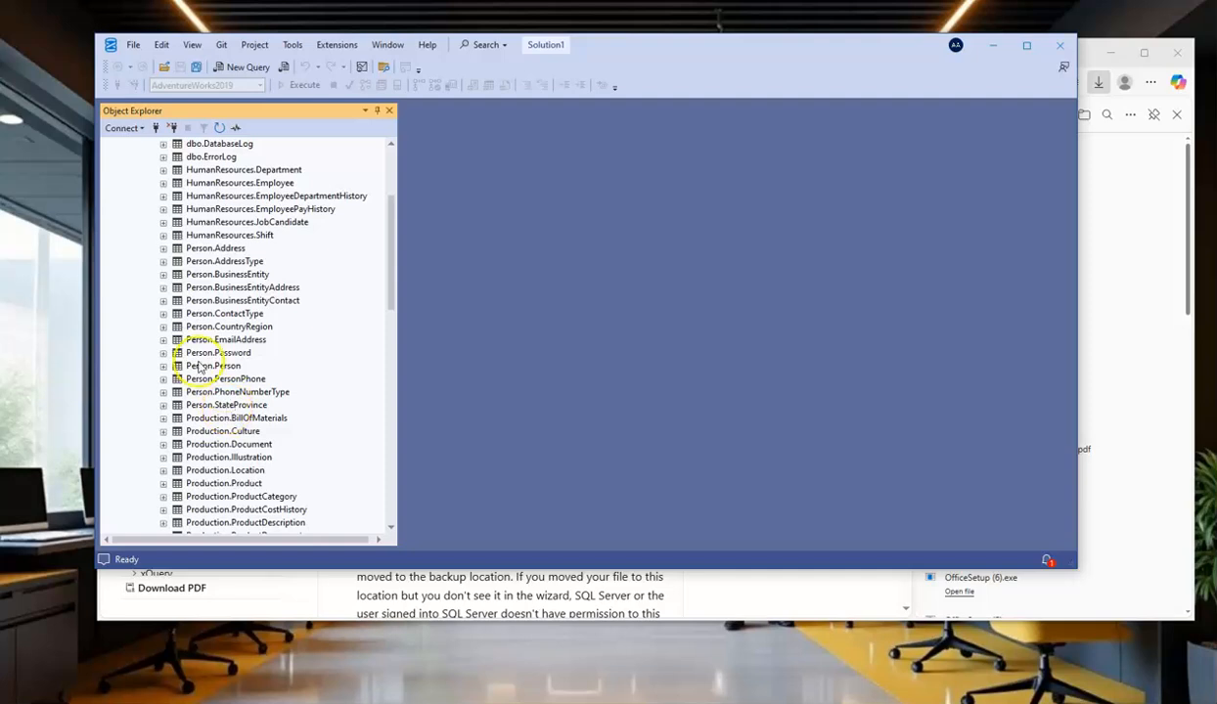
# Examine the columns of the Person.Address table, collapse the table and return to the AdventureWorks2019 database
pyautogui.click(163, 249)
pyautogui.click(176, 262)
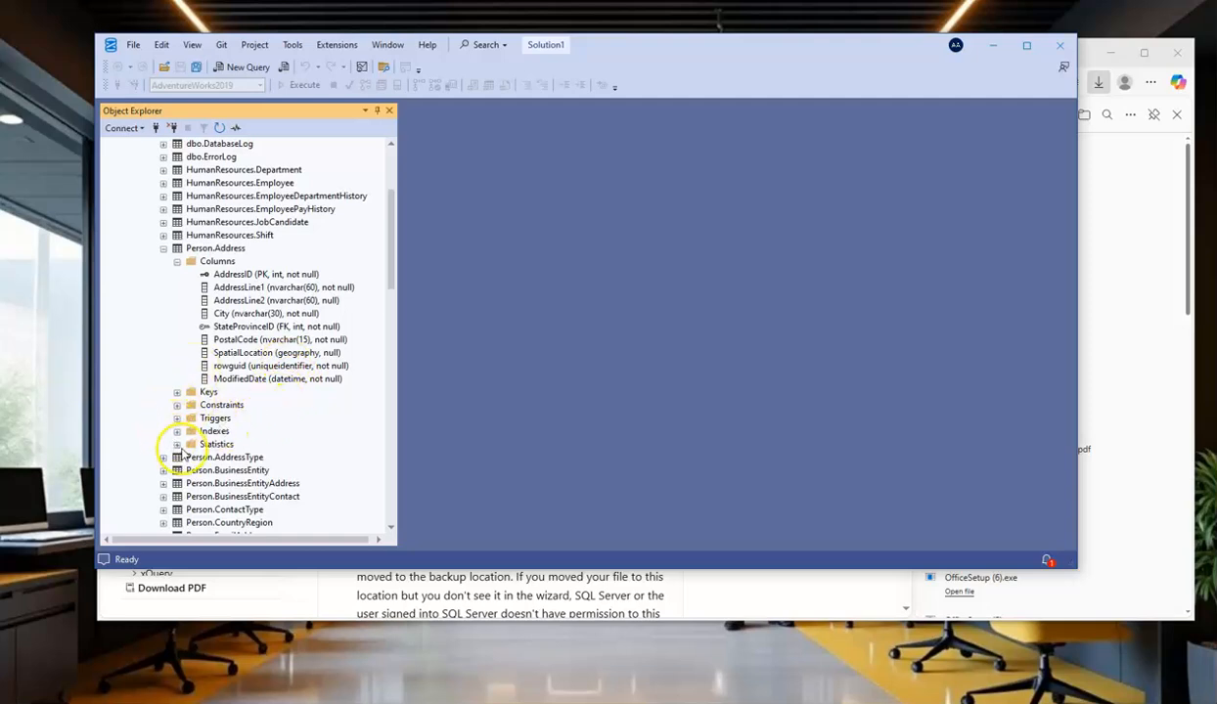
pyautogui.click(177, 262)
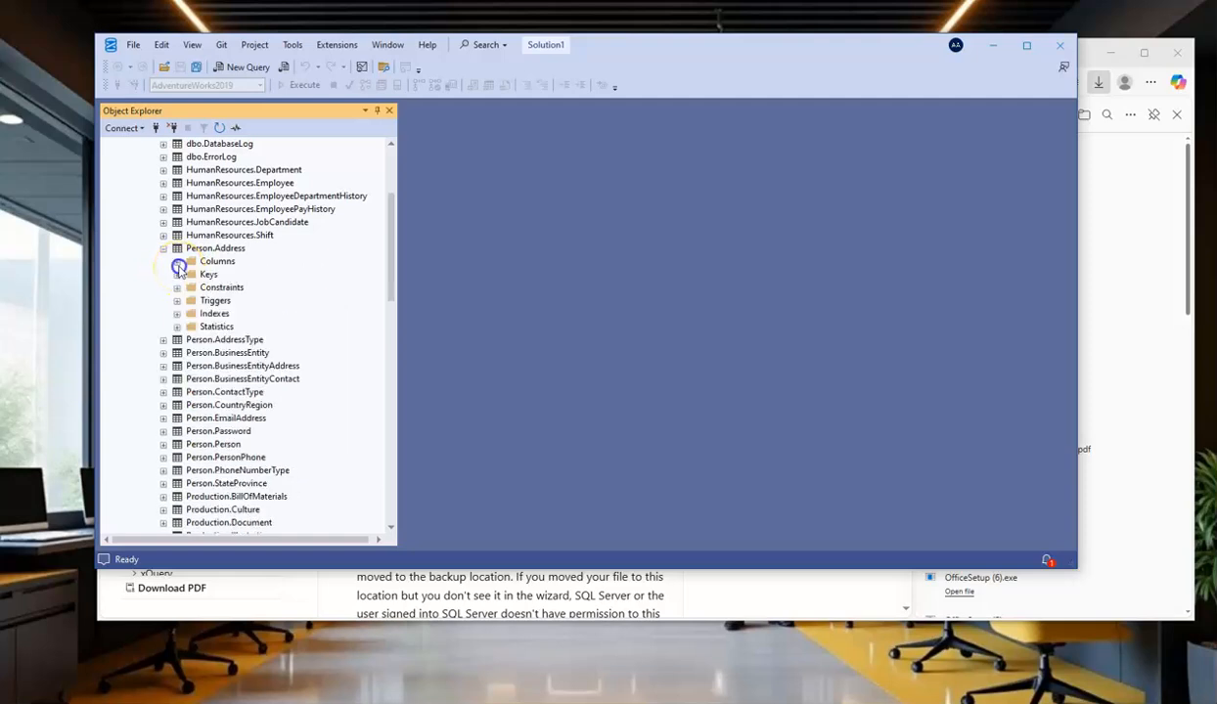
pyautogui.click(163, 249)
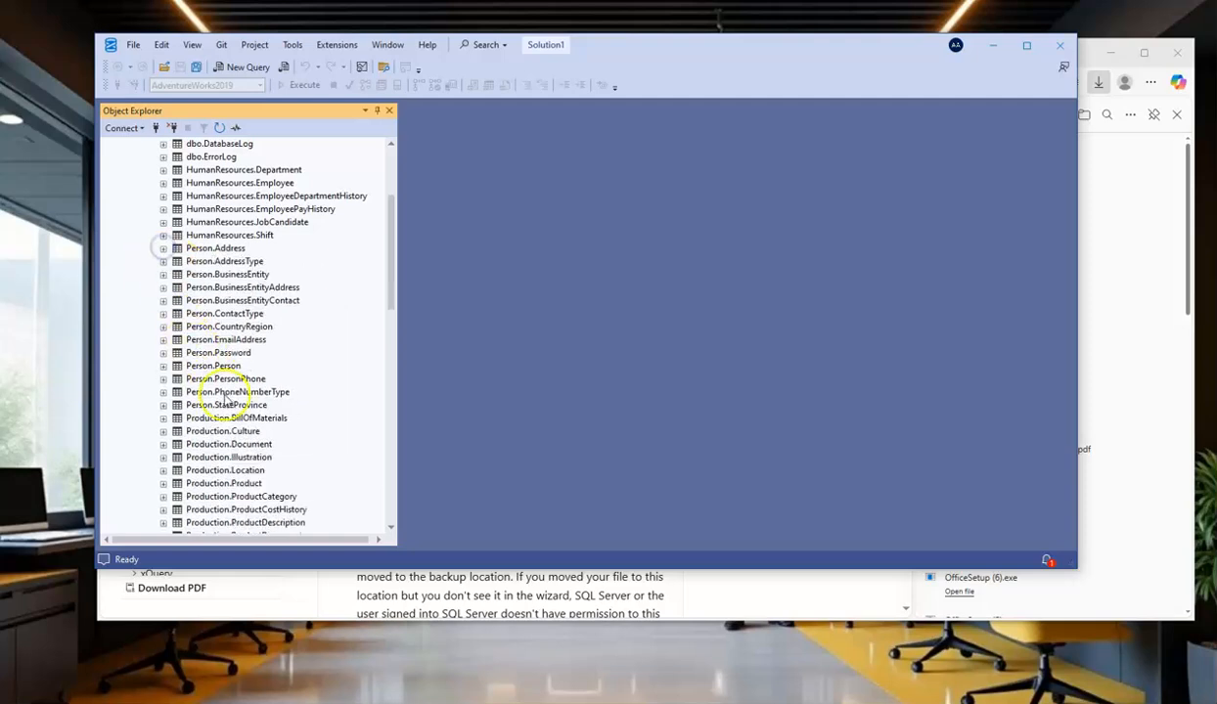
pyautogui.scroll(4, 353, 408)
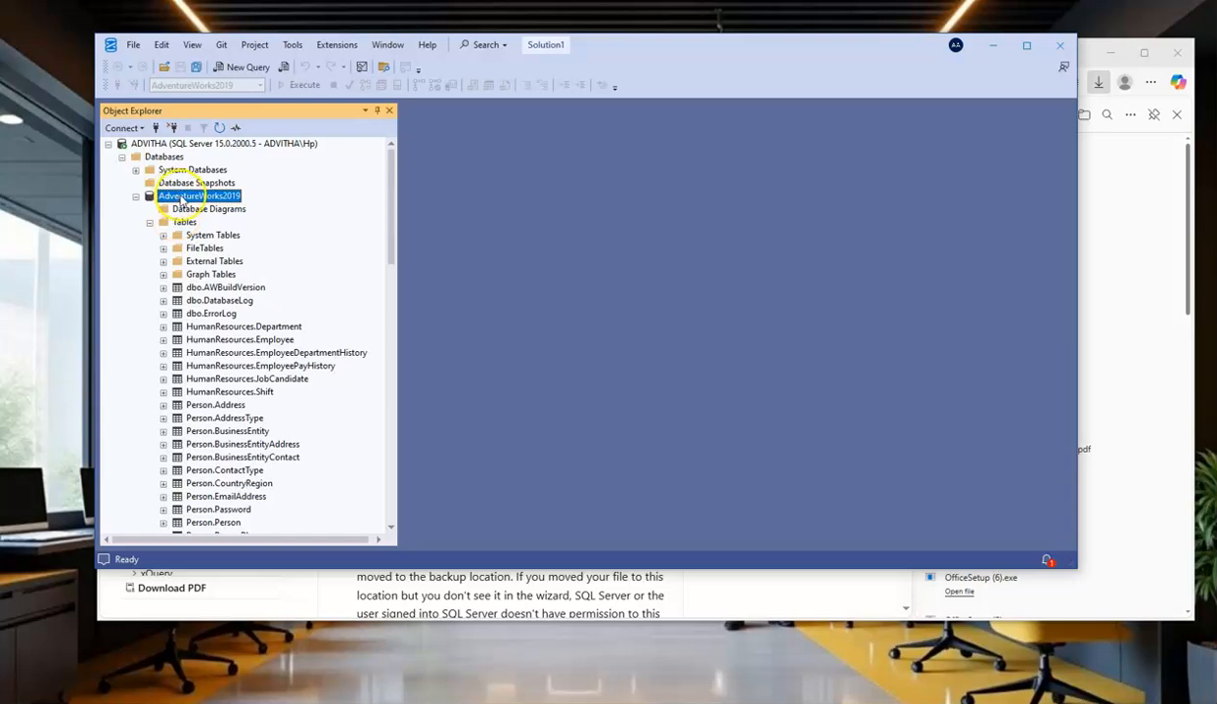
pyautogui.rightClick(202, 198)
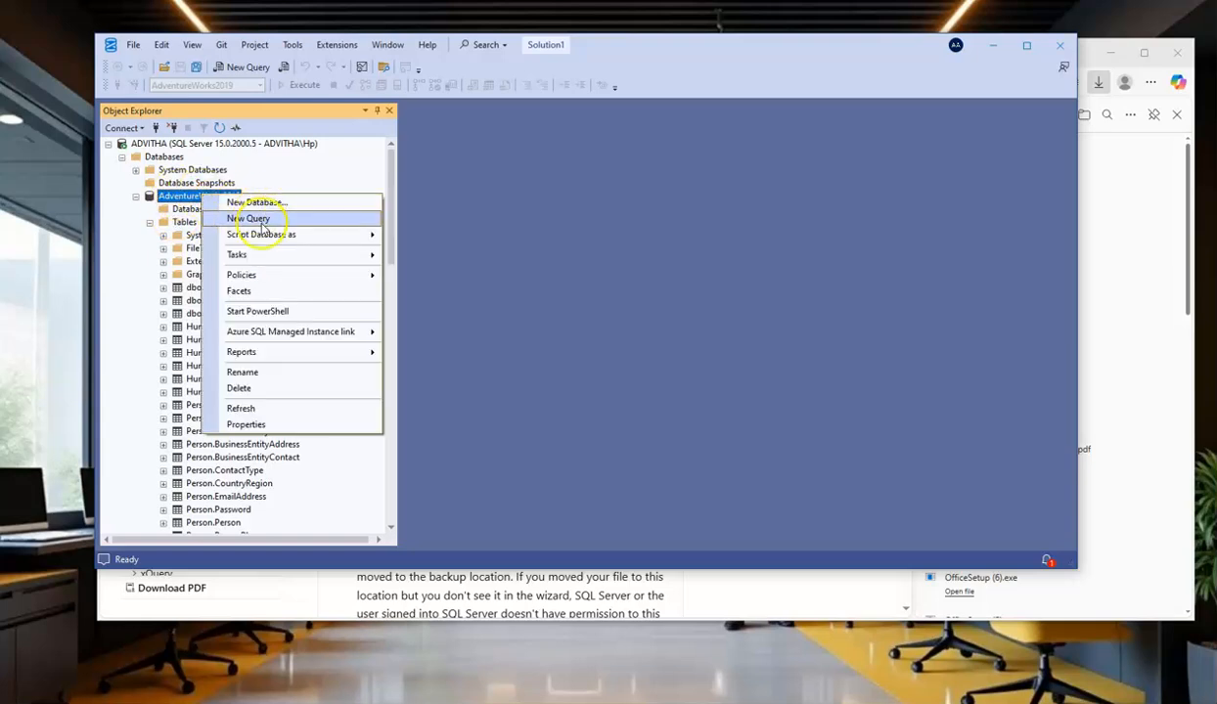
pyautogui.click(173, 197)
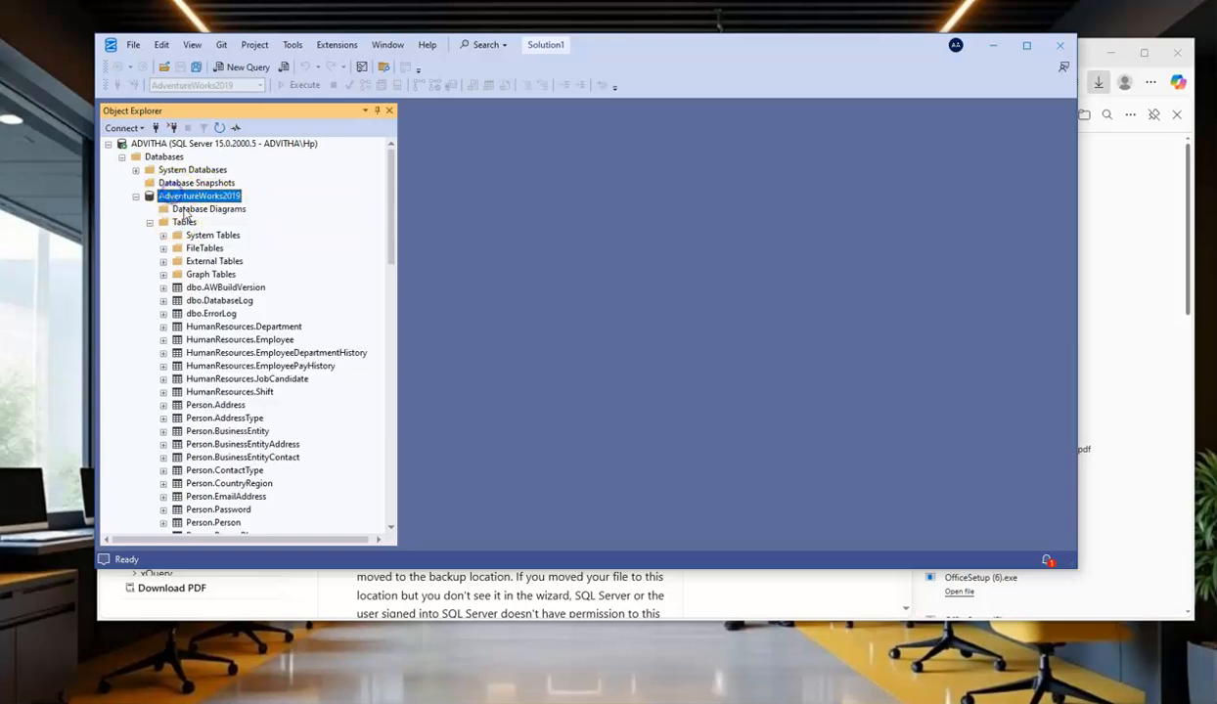
pyautogui.click(303, 227)
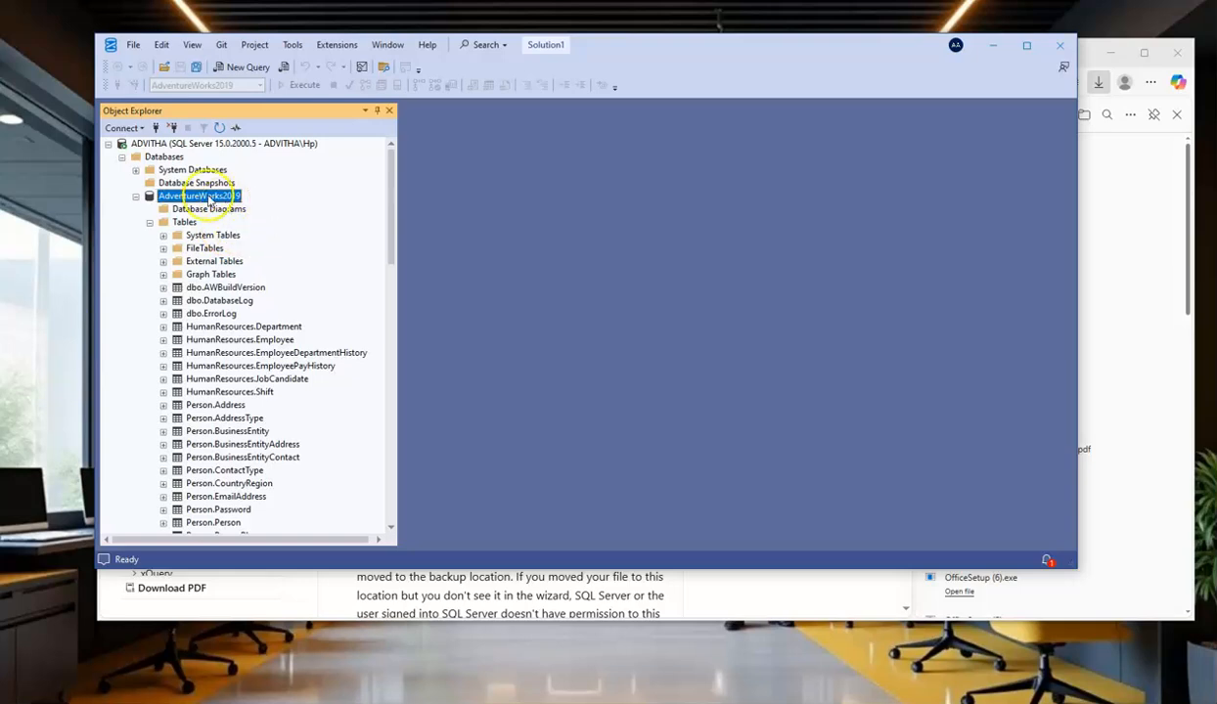
pyautogui.rightClick(207, 200)
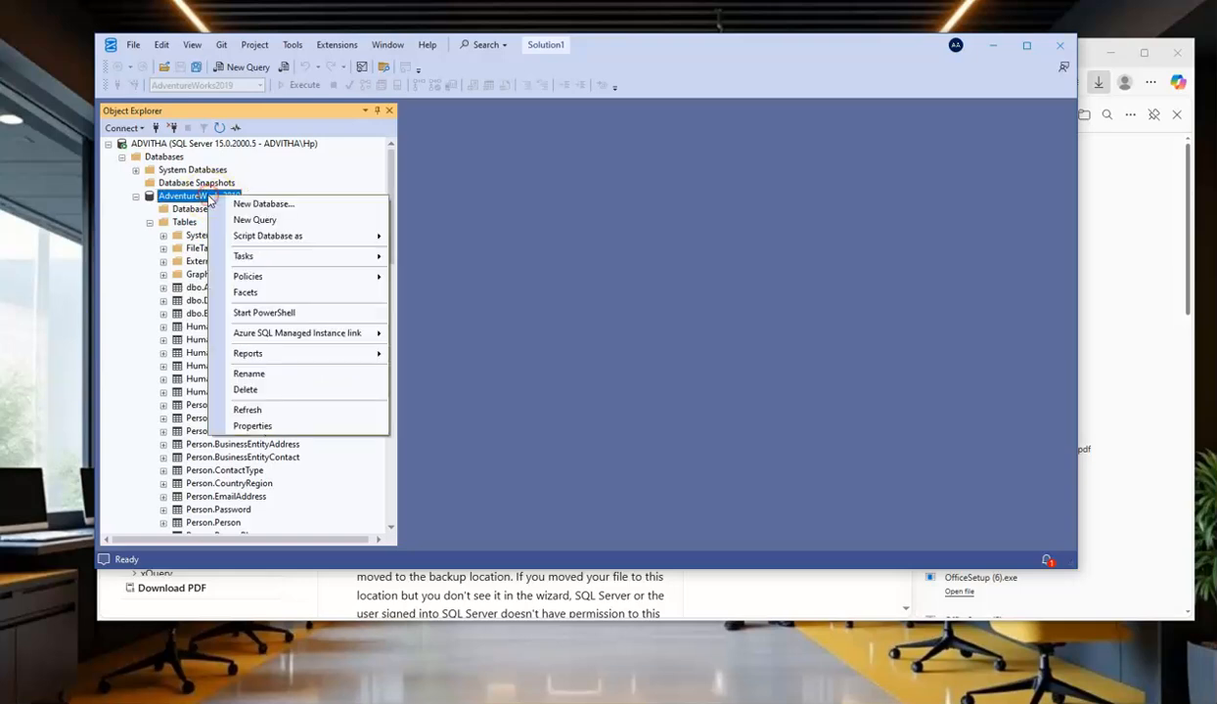
pyautogui.click(287, 223)
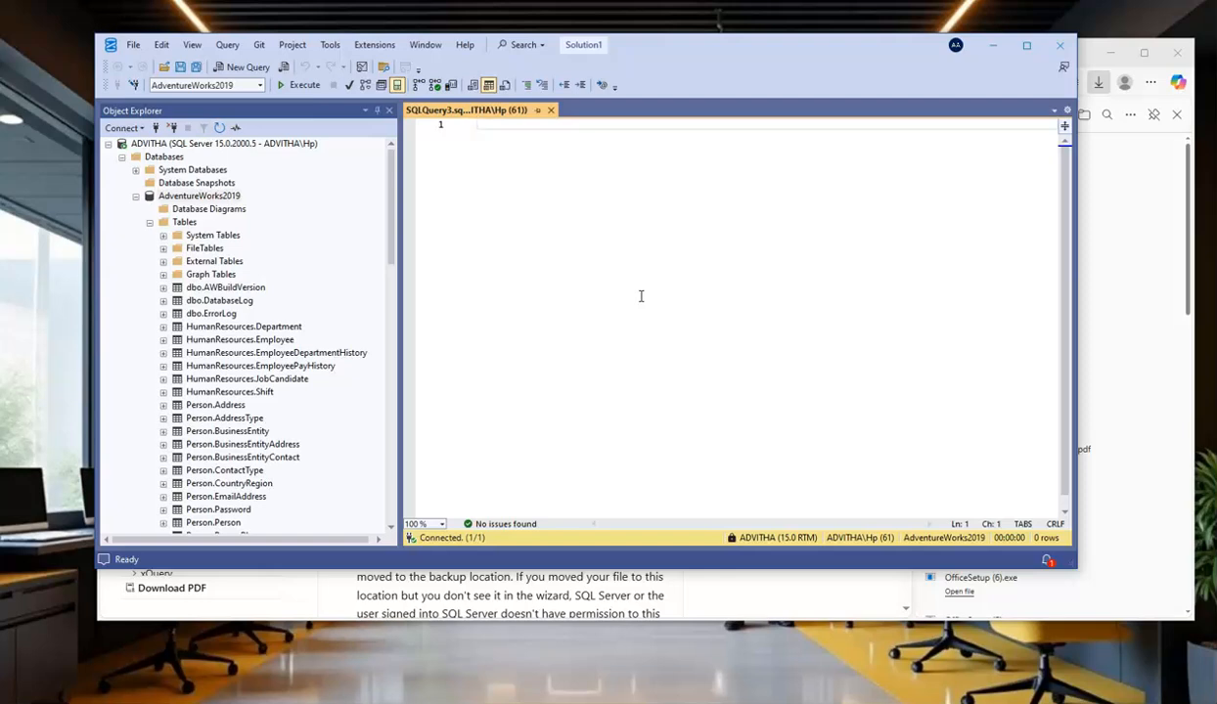
pyautogui.click(145, 228)
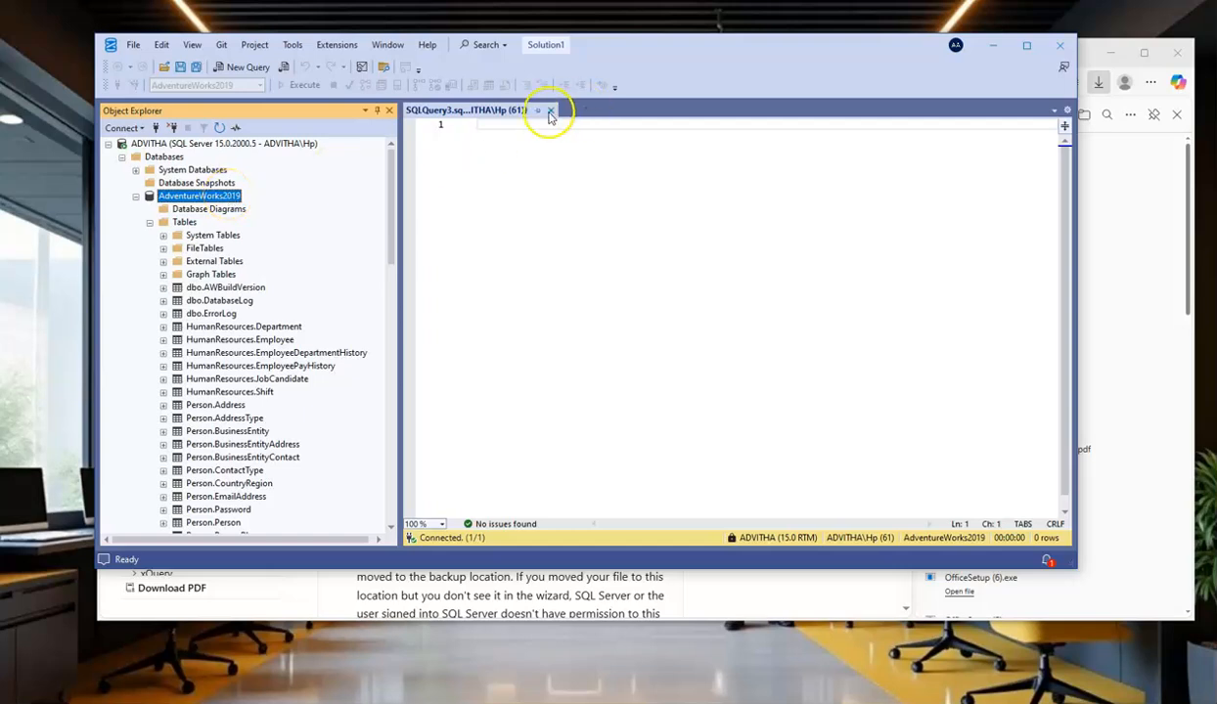
pyautogui.click(551, 111)
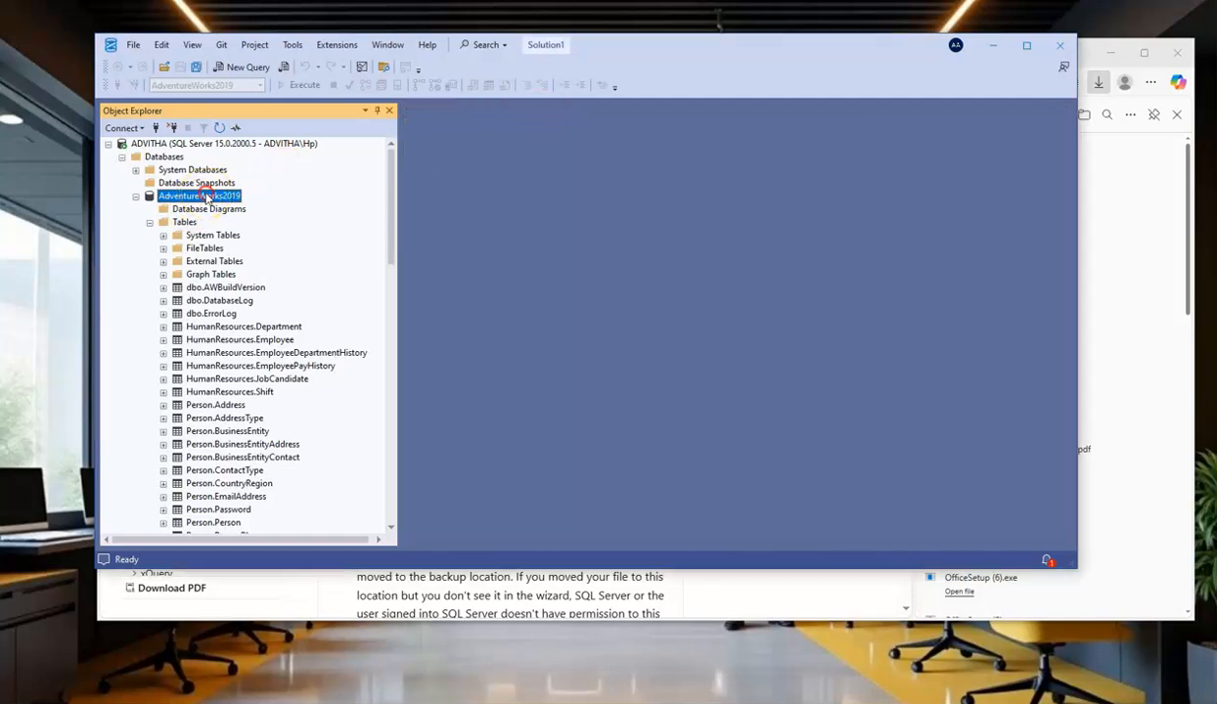
# Open a new query on the AdventureWorks2019 database and start the statement with "Select * from"
pyautogui.rightClick(203, 197)
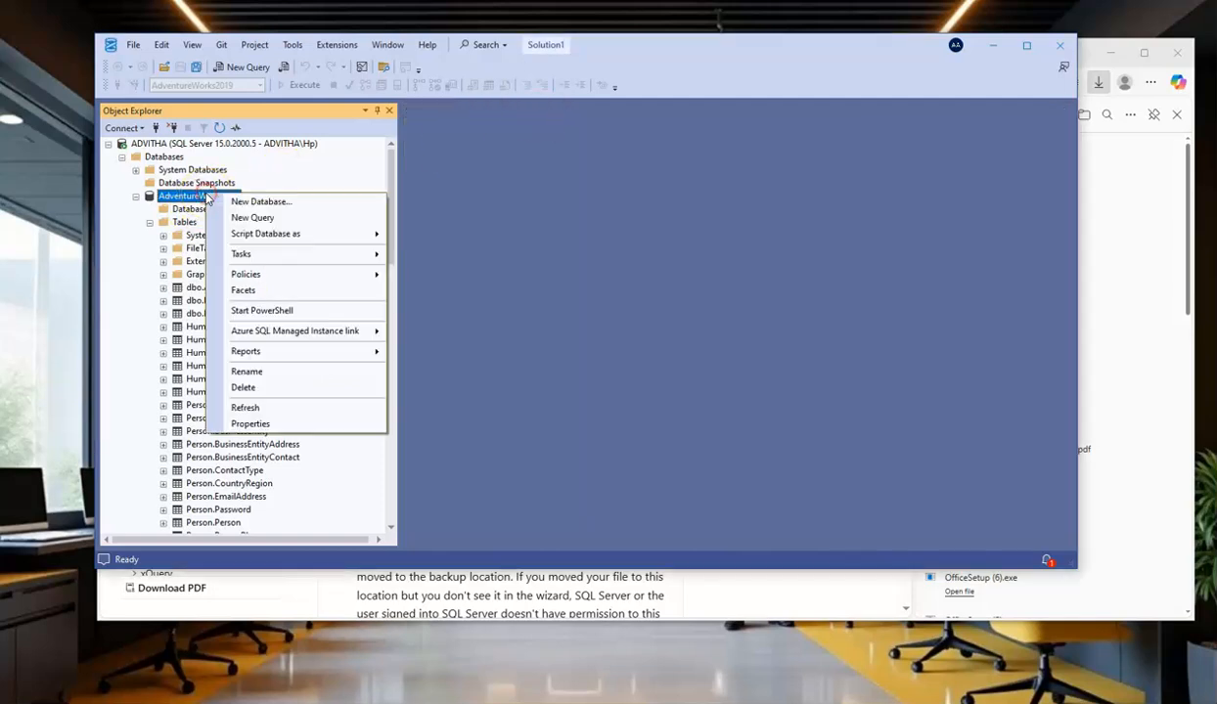
pyautogui.click(264, 216)
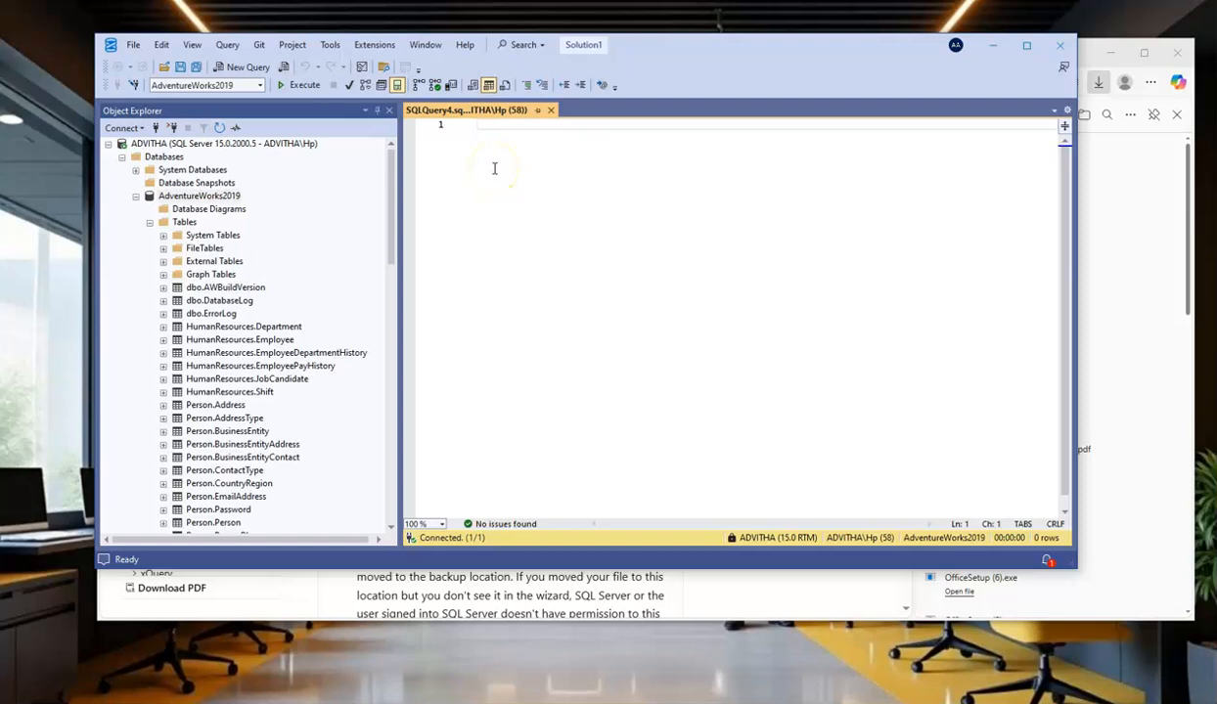
pyautogui.write('Slect')
pyautogui.press('BackSpace')
pyautogui.press('BackSpace')
pyautogui.press('BackSpace')
pyautogui.press('BackSpace')
pyautogui.write('elect ')
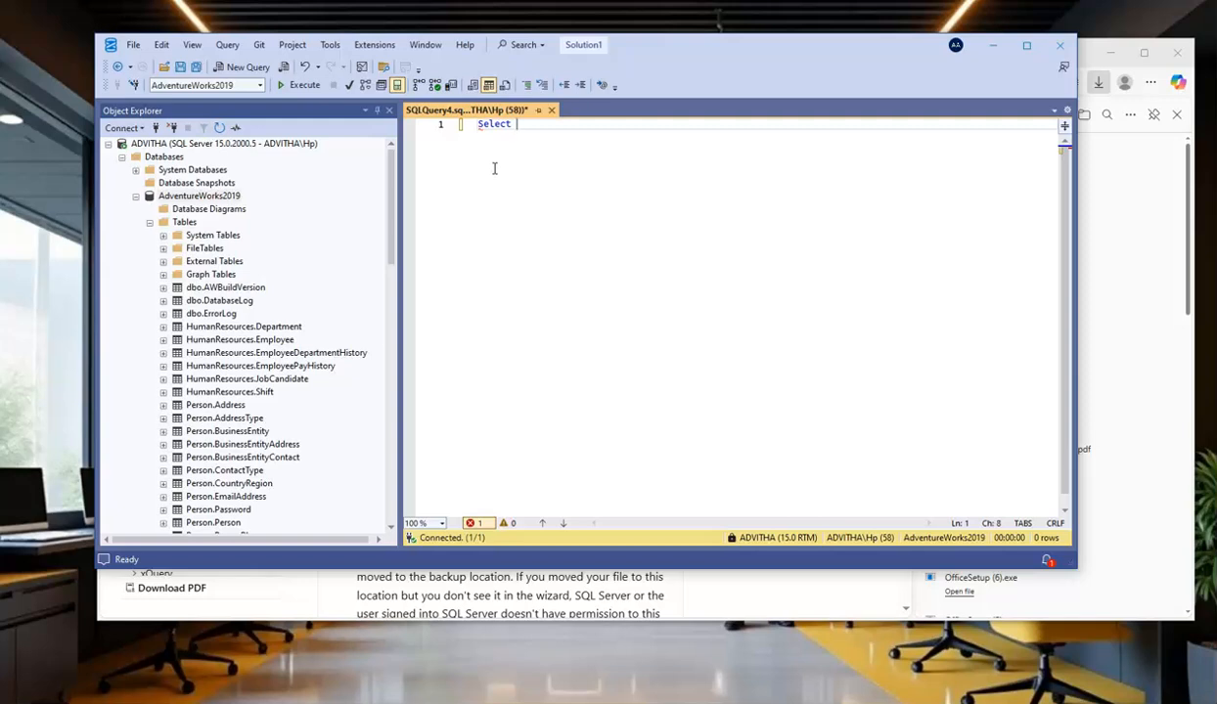
pyautogui.write('from')
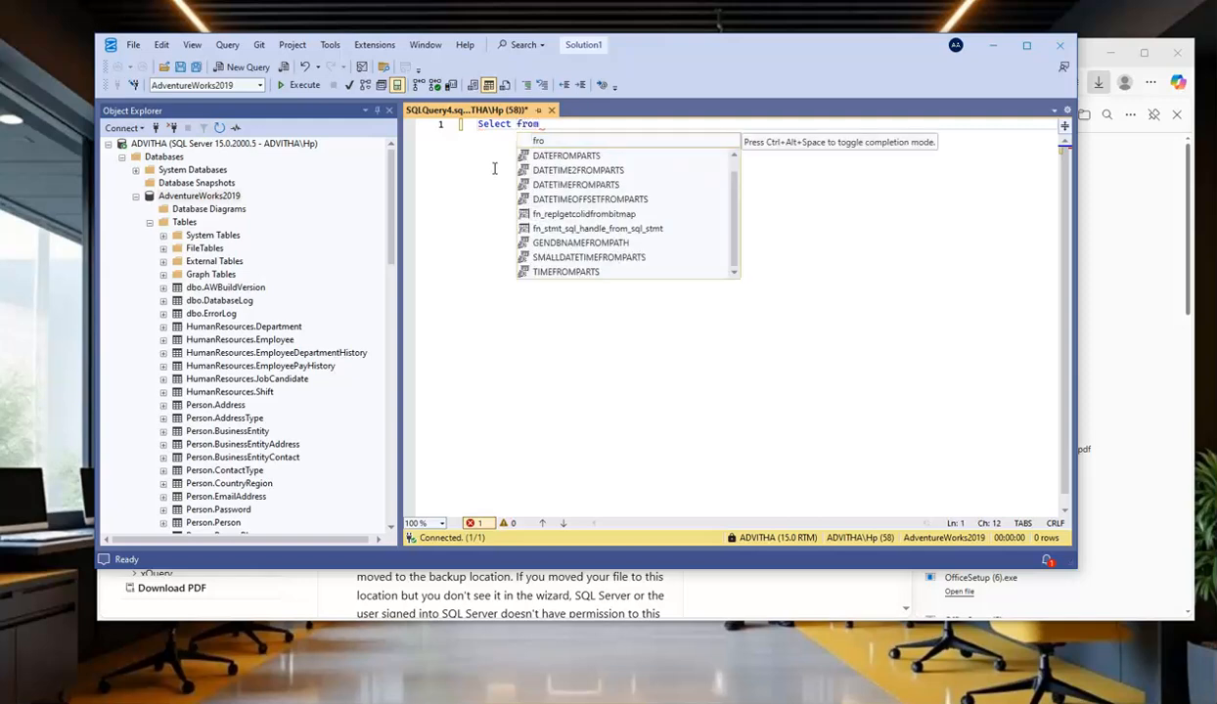
pyautogui.write(' *')
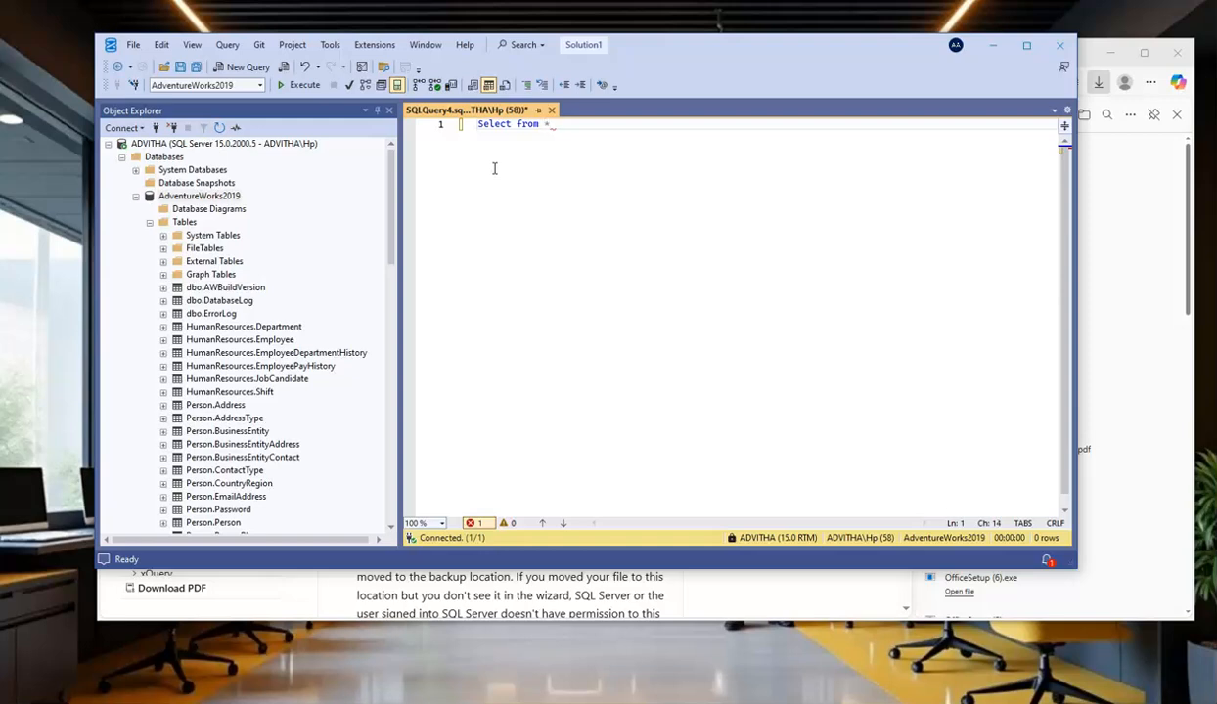
pyautogui.press('BackSpace')
pyautogui.press('BackSpace')
pyautogui.press('BackSpace')
pyautogui.press('BackSpace')
pyautogui.press('BackSpace')
pyautogui.press('BackSpace')
pyautogui.write('* from')
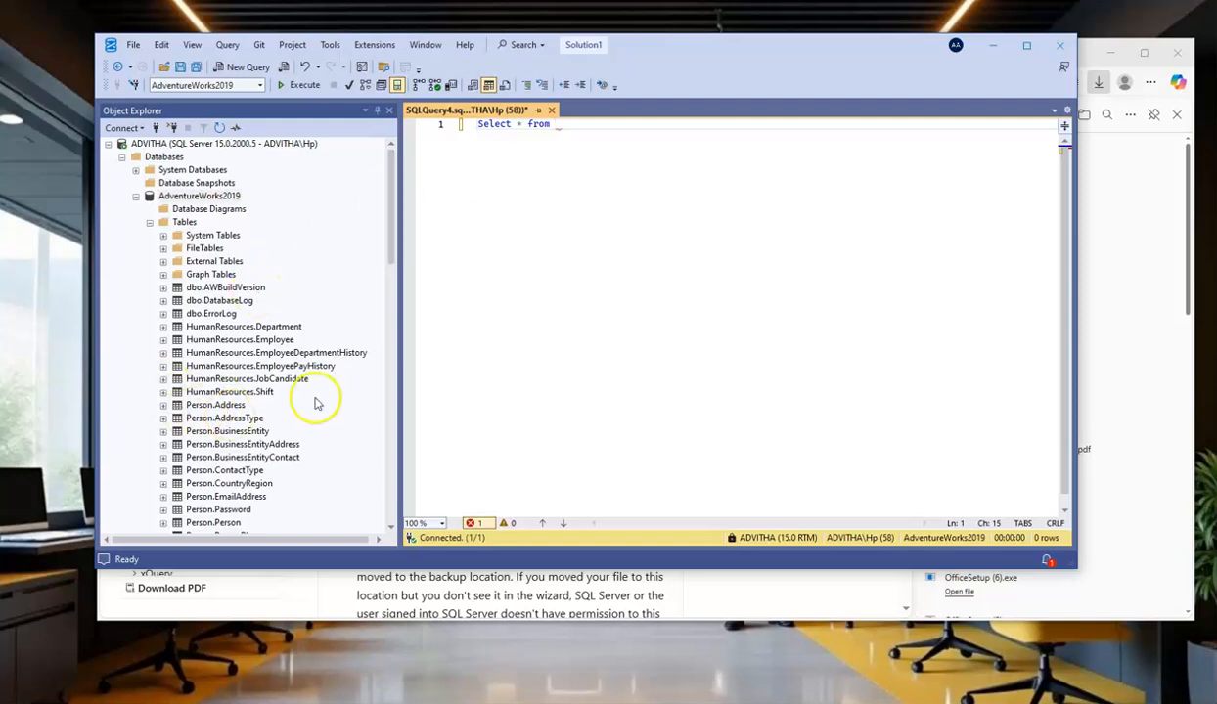
# Complete the statement with the table person.AddressType and execute the query
pyautogui.write('per')
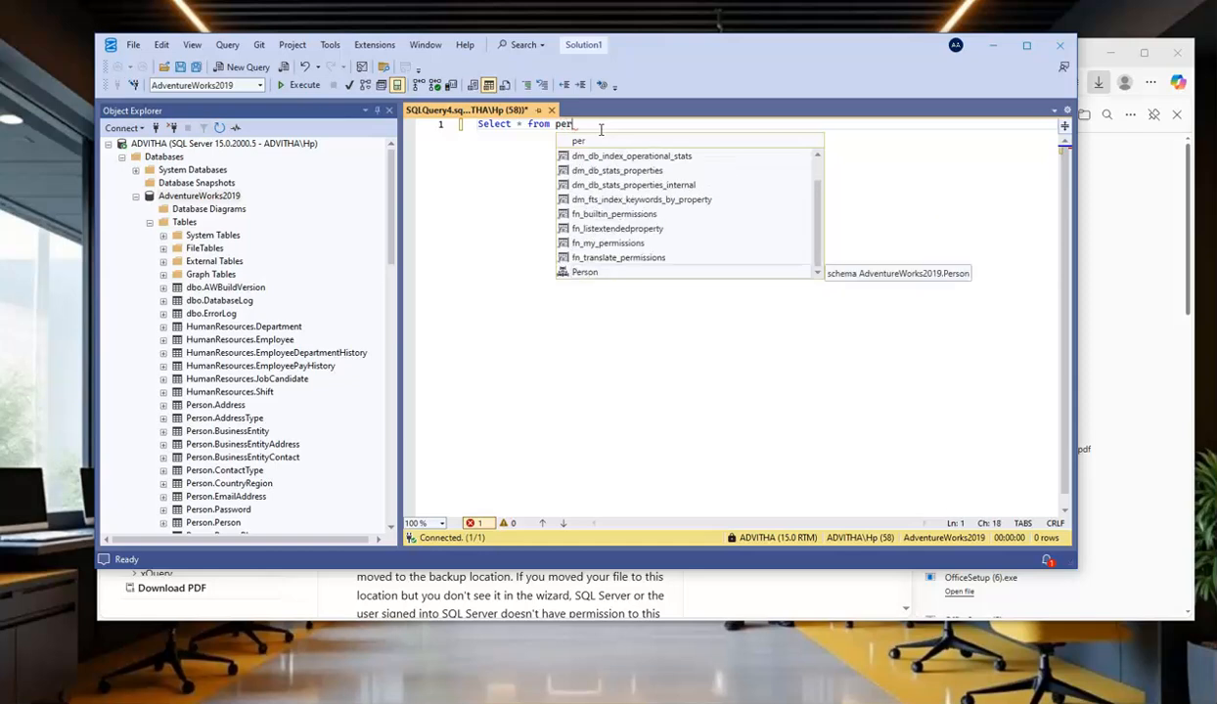
pyautogui.write('son')
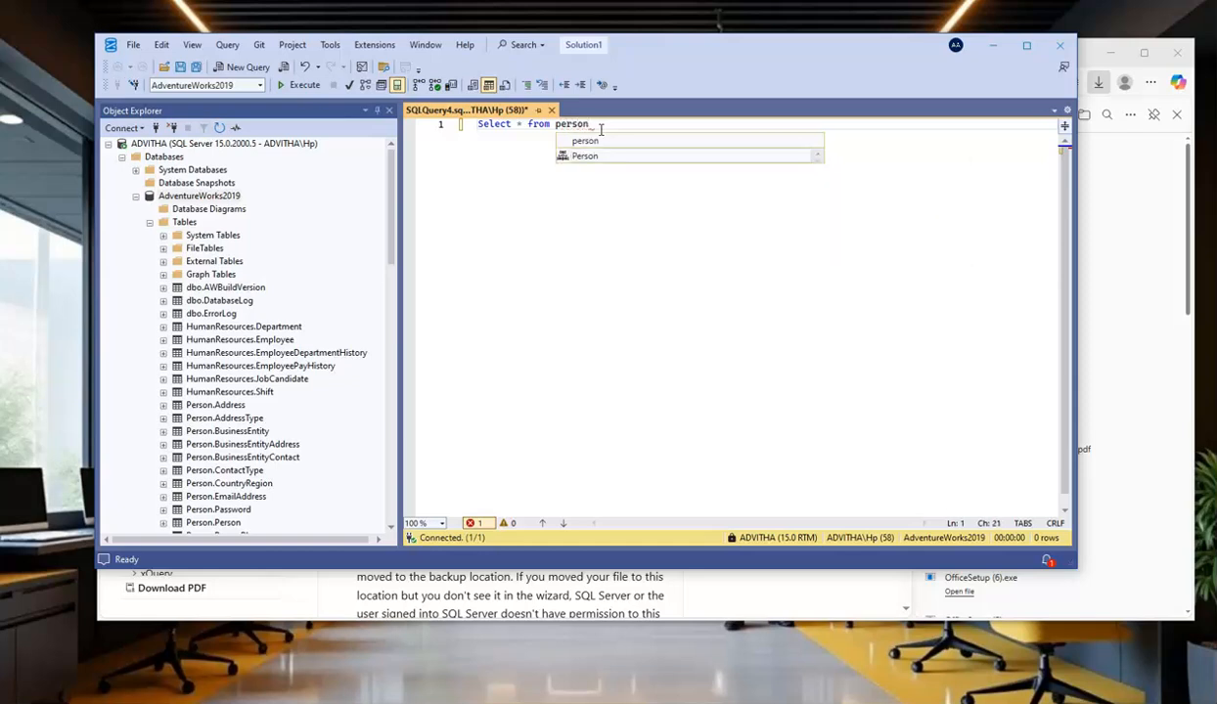
pyautogui.write('.')
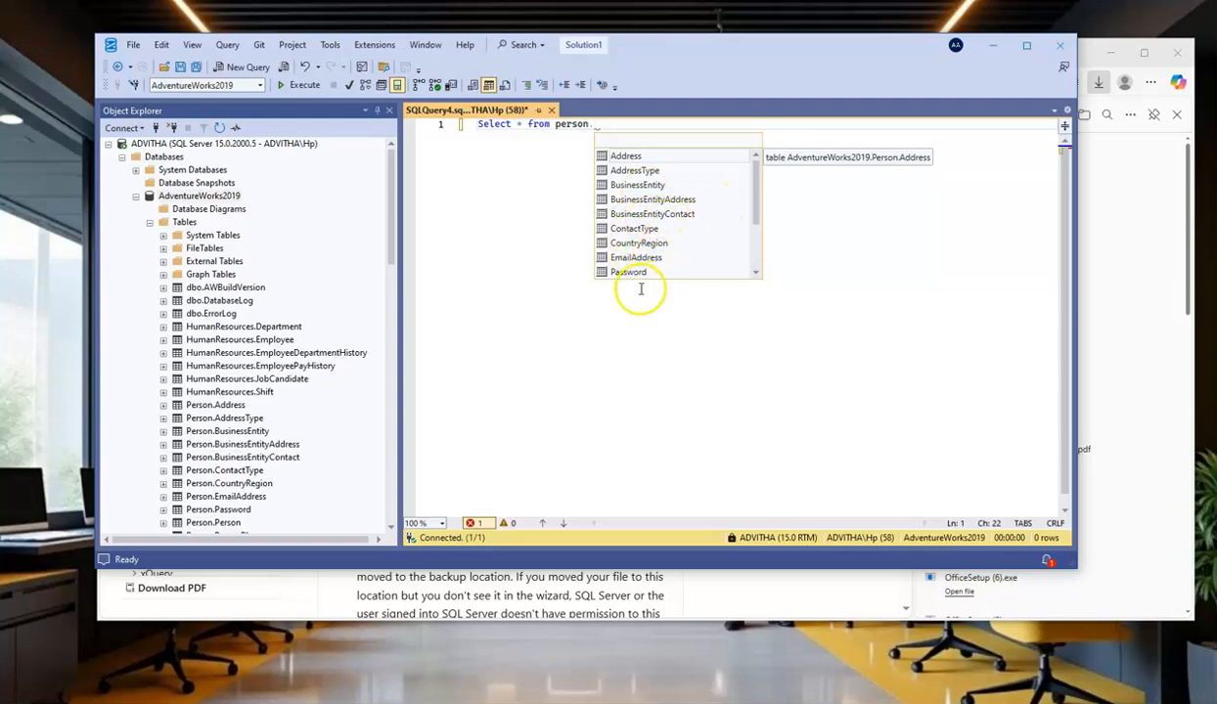
pyautogui.click(640, 172)
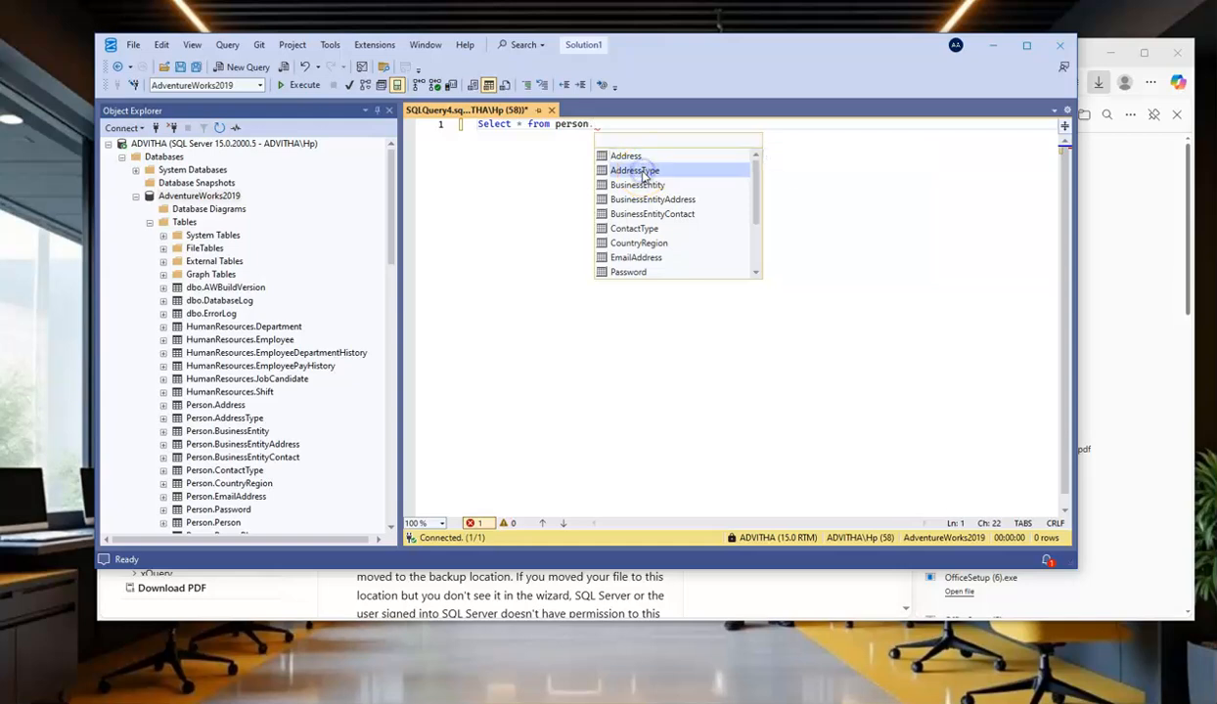
pyautogui.doubleClick(641, 172)
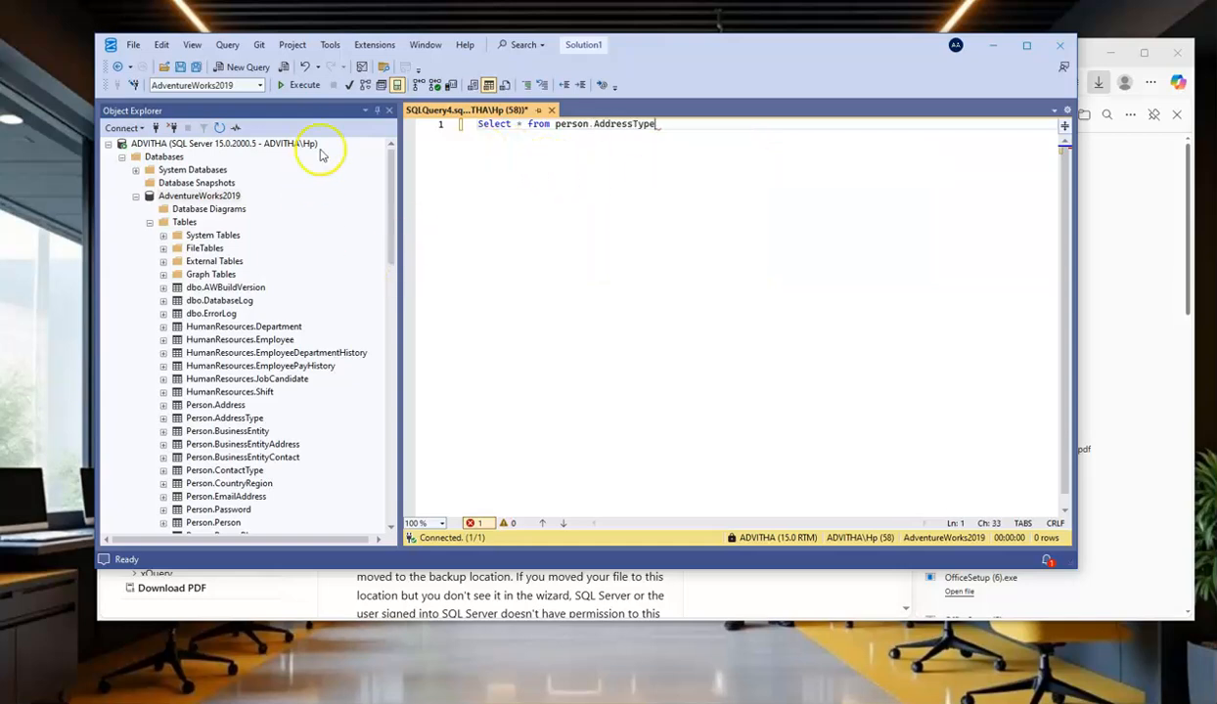
pyautogui.click(299, 85)
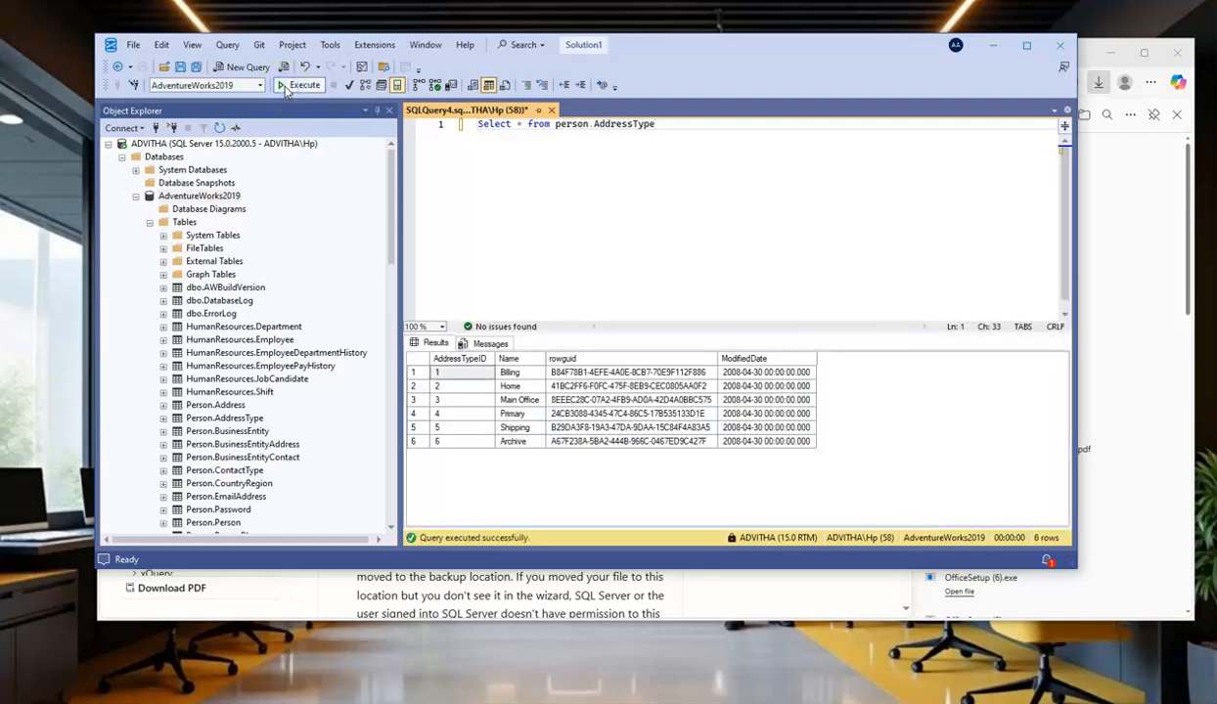